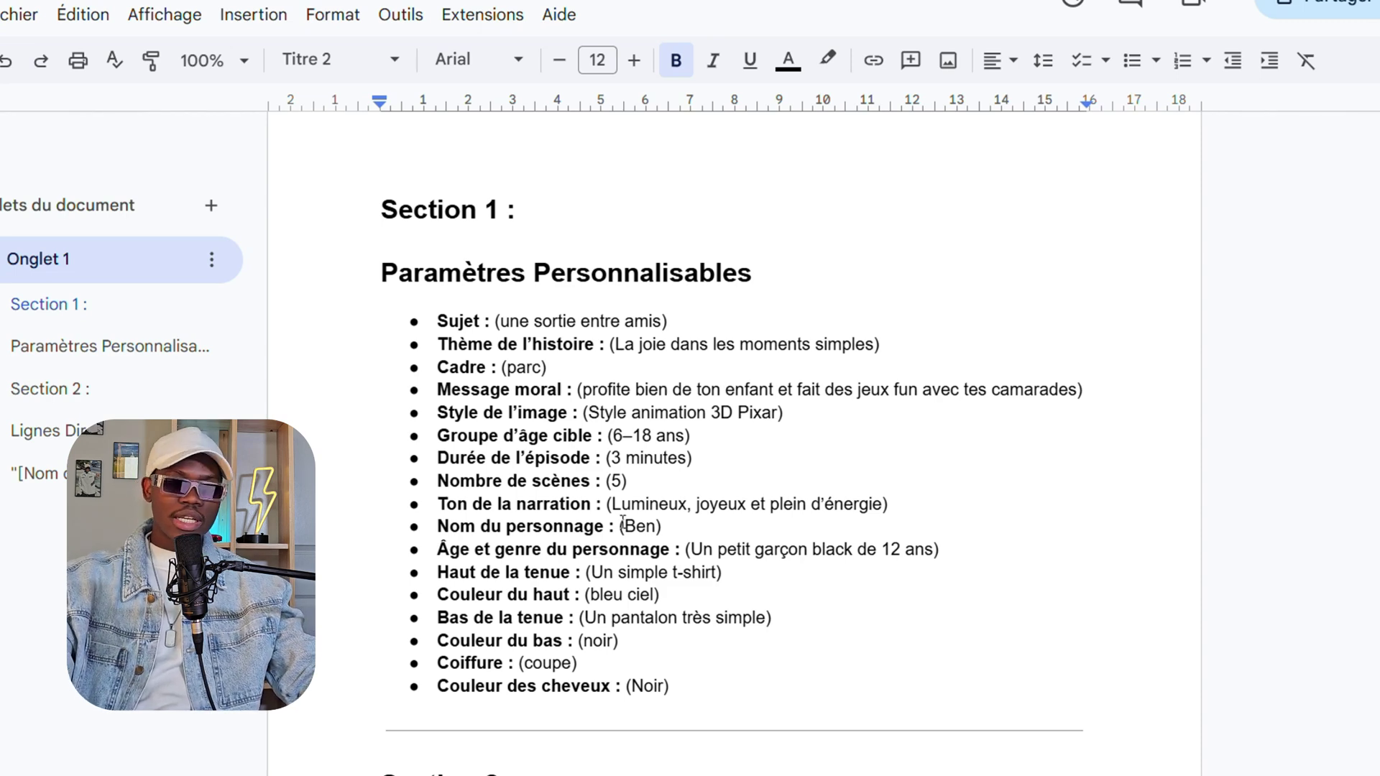
Step: Correct the moral message in the Section 1 parameters to begin "profite bien de ton enfance"
left_click(447, 320)
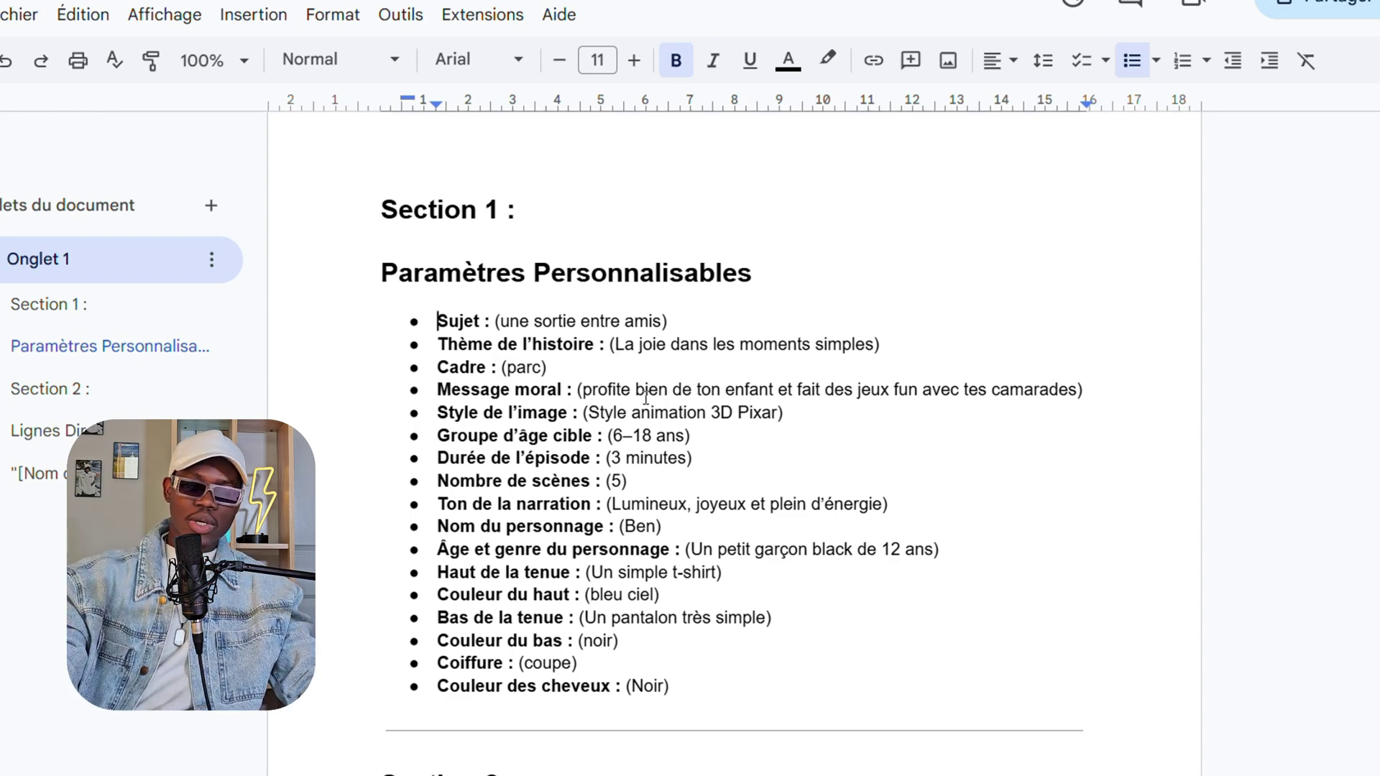
left_click(1026, 402)
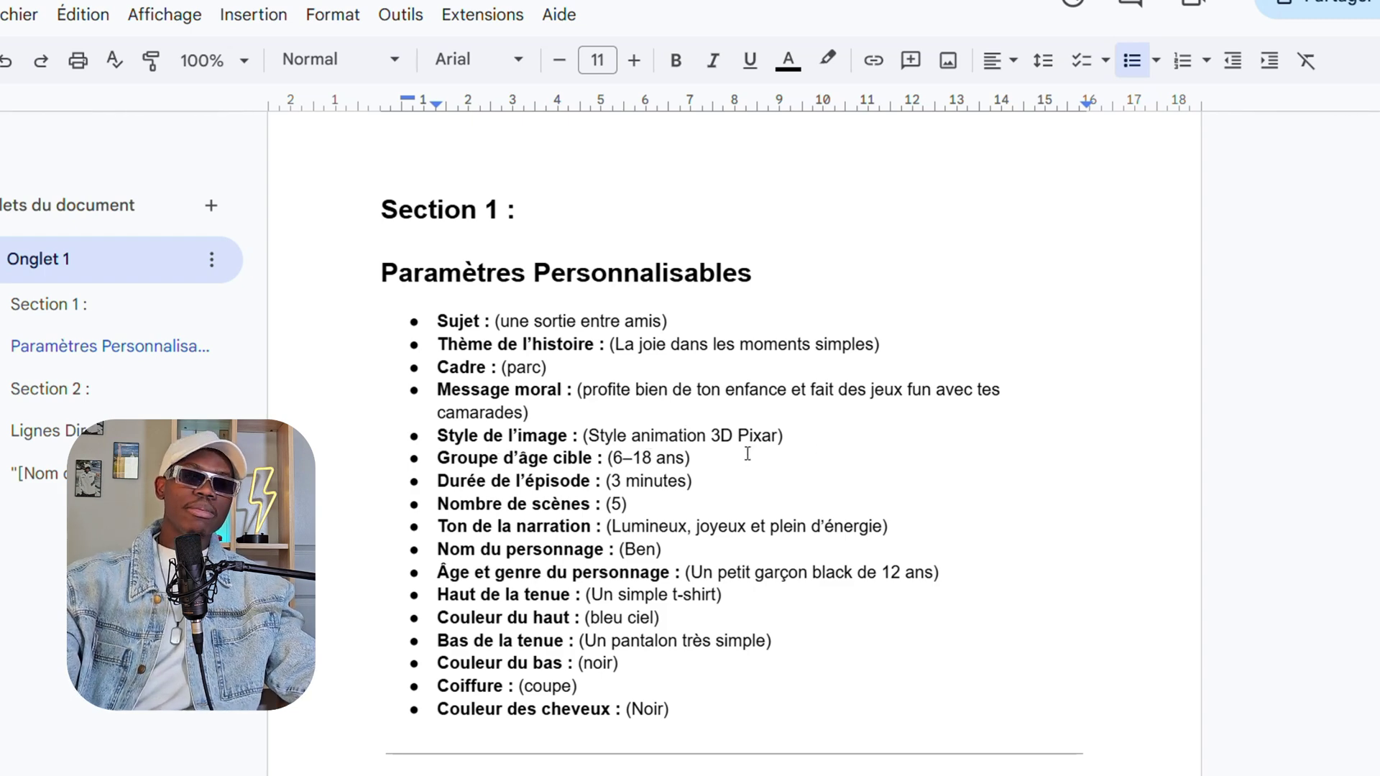
Step: Review the remaining story and character parameters, the Section 2 guidelines and the image prompt format
scroll(746, 458, "down", 3)
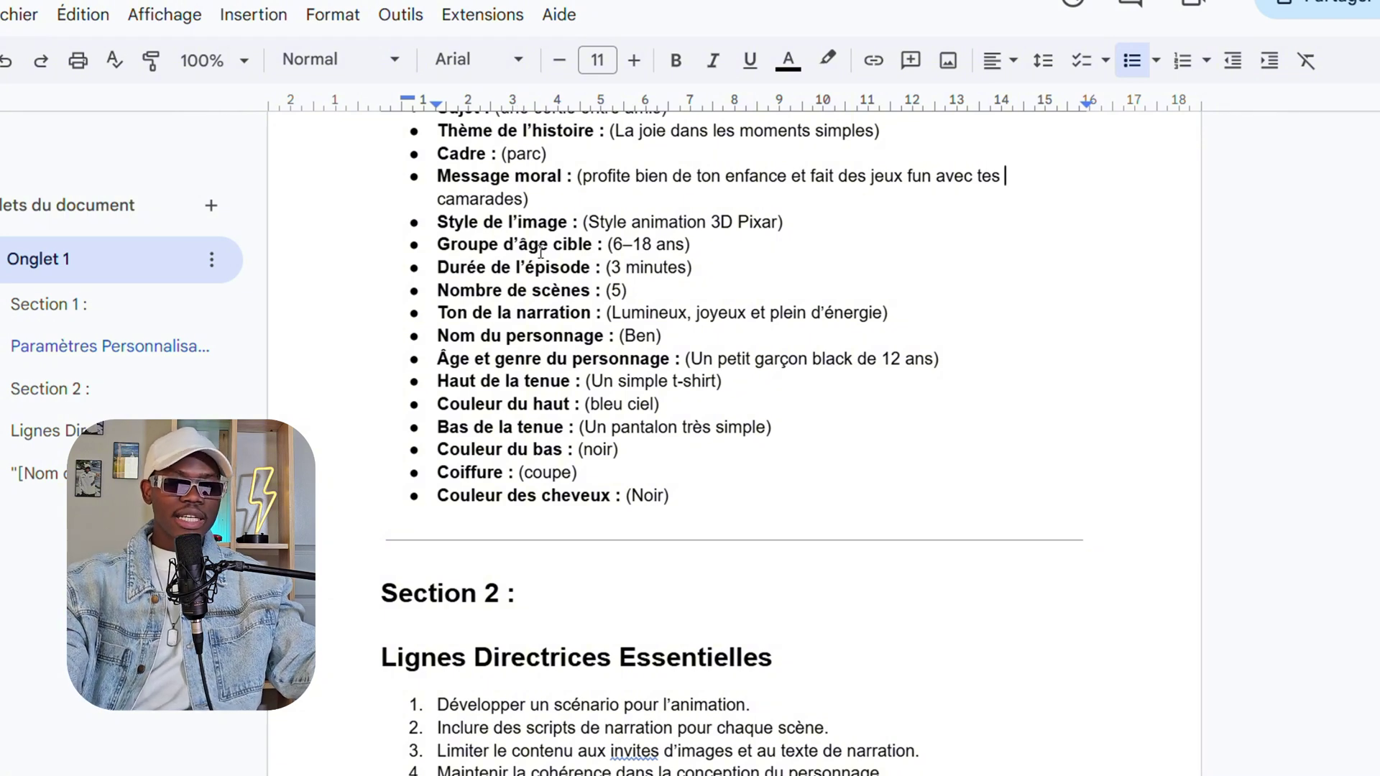
left_click(535, 380)
scroll(655, 261, "down", 6)
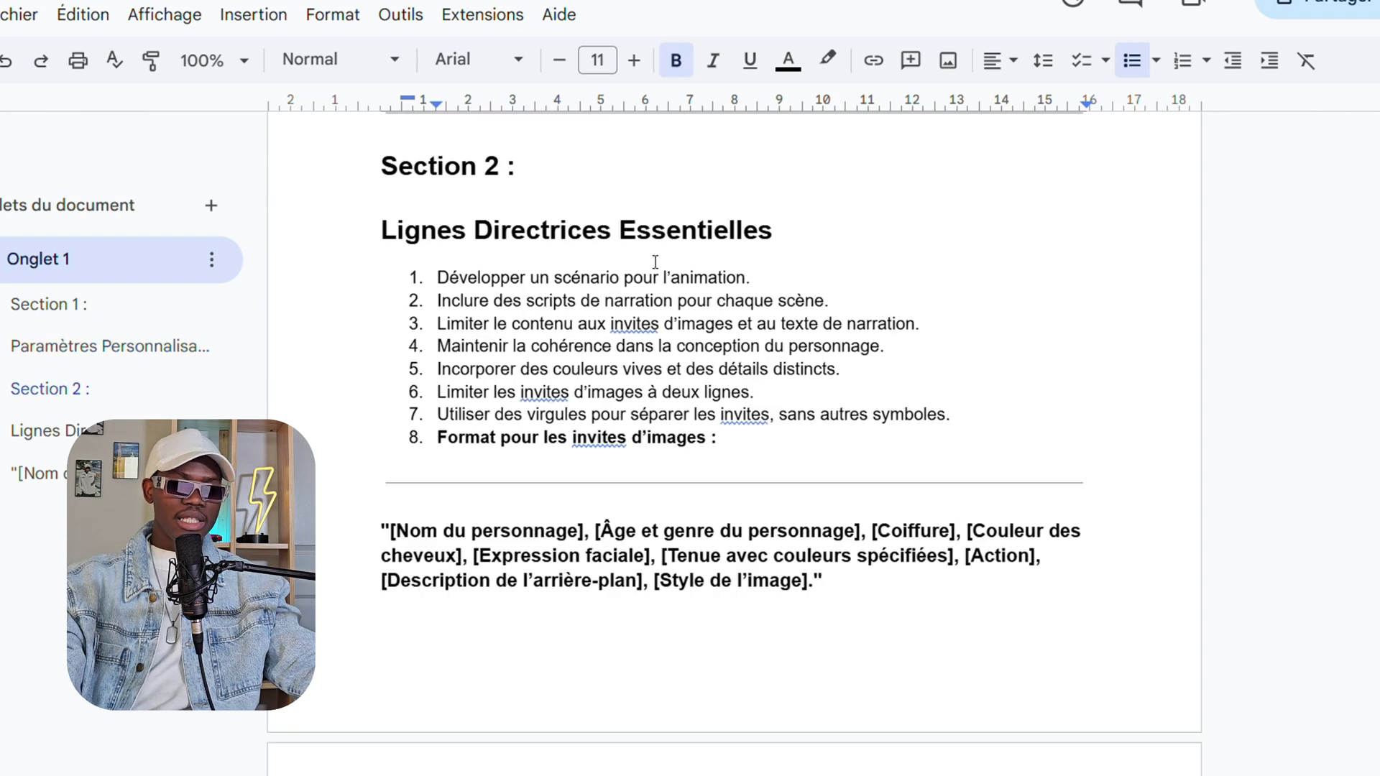
left_click(388, 267)
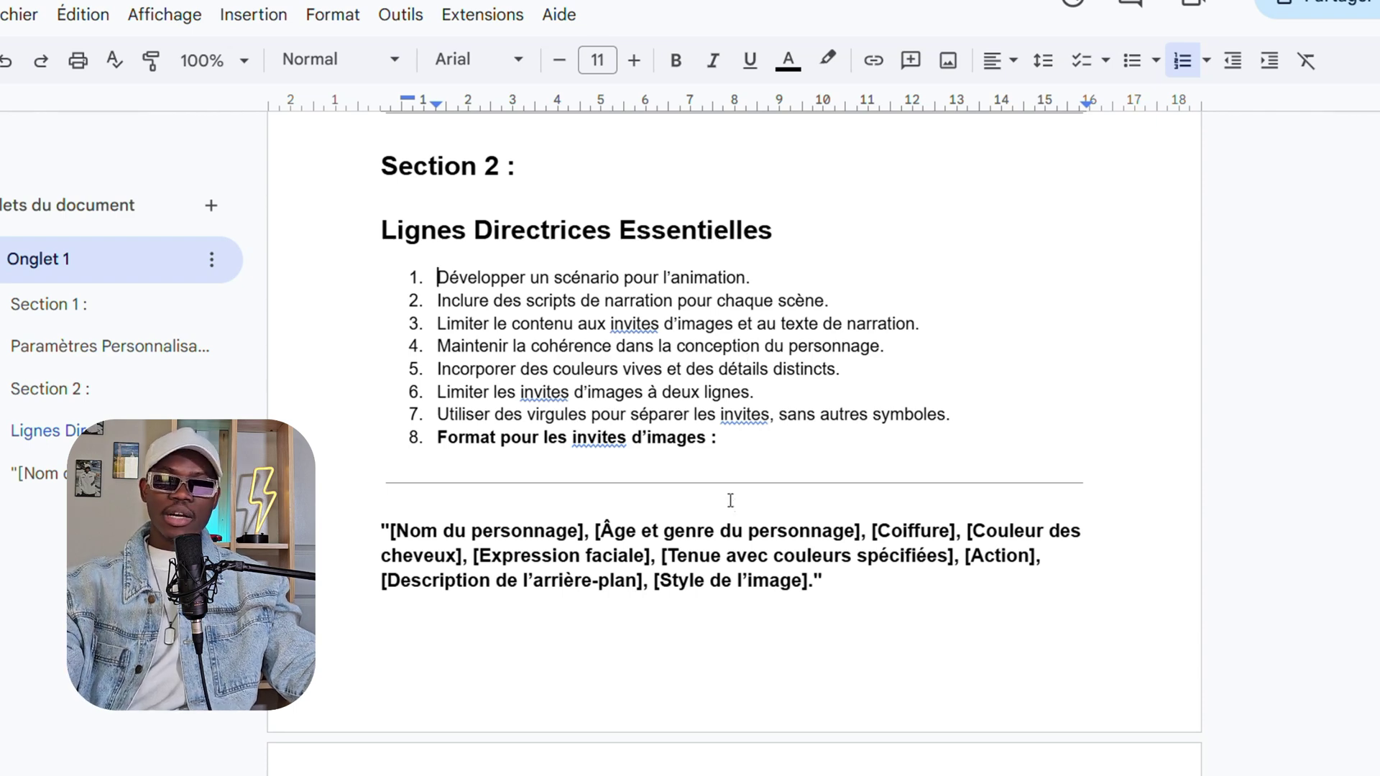
scroll(661, 493, "down", 2)
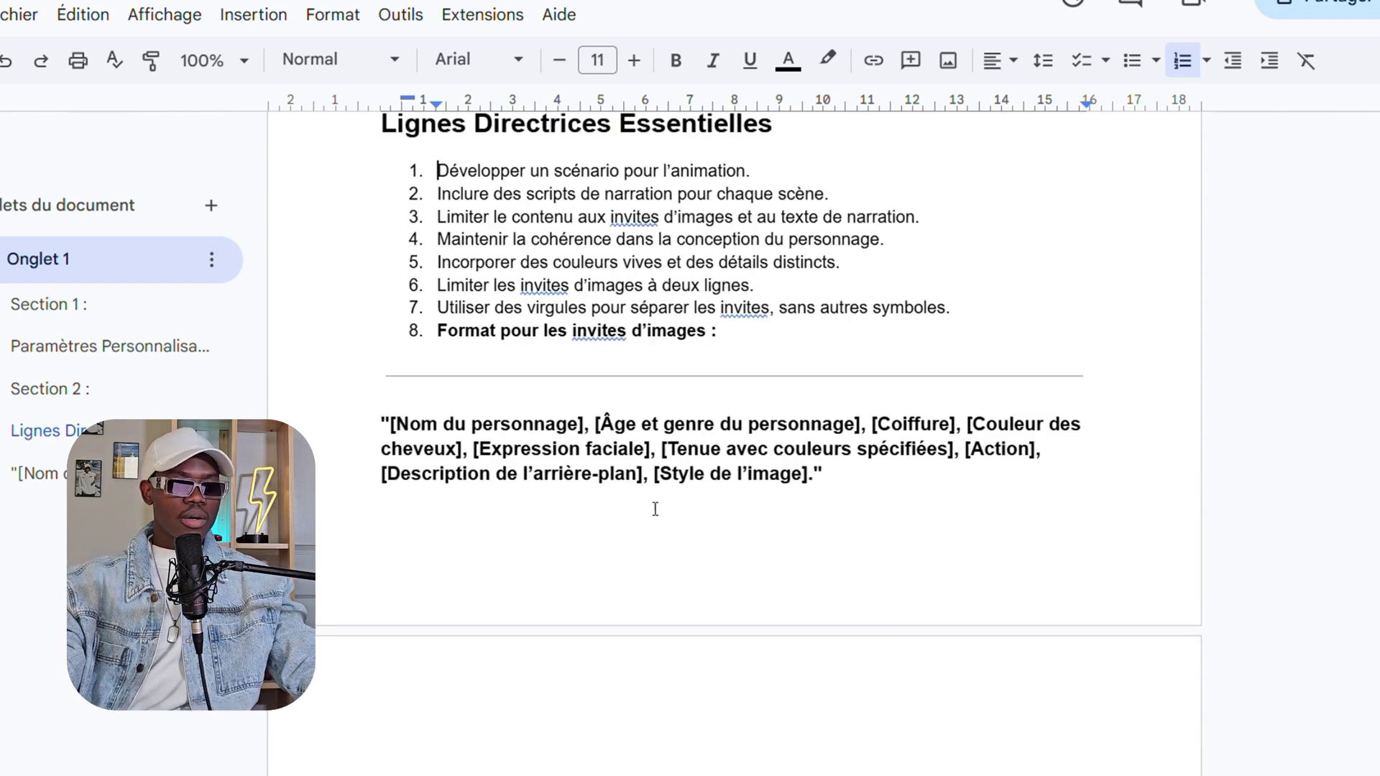
scroll(649, 506, "up", 5)
scroll(649, 506, "up", 6)
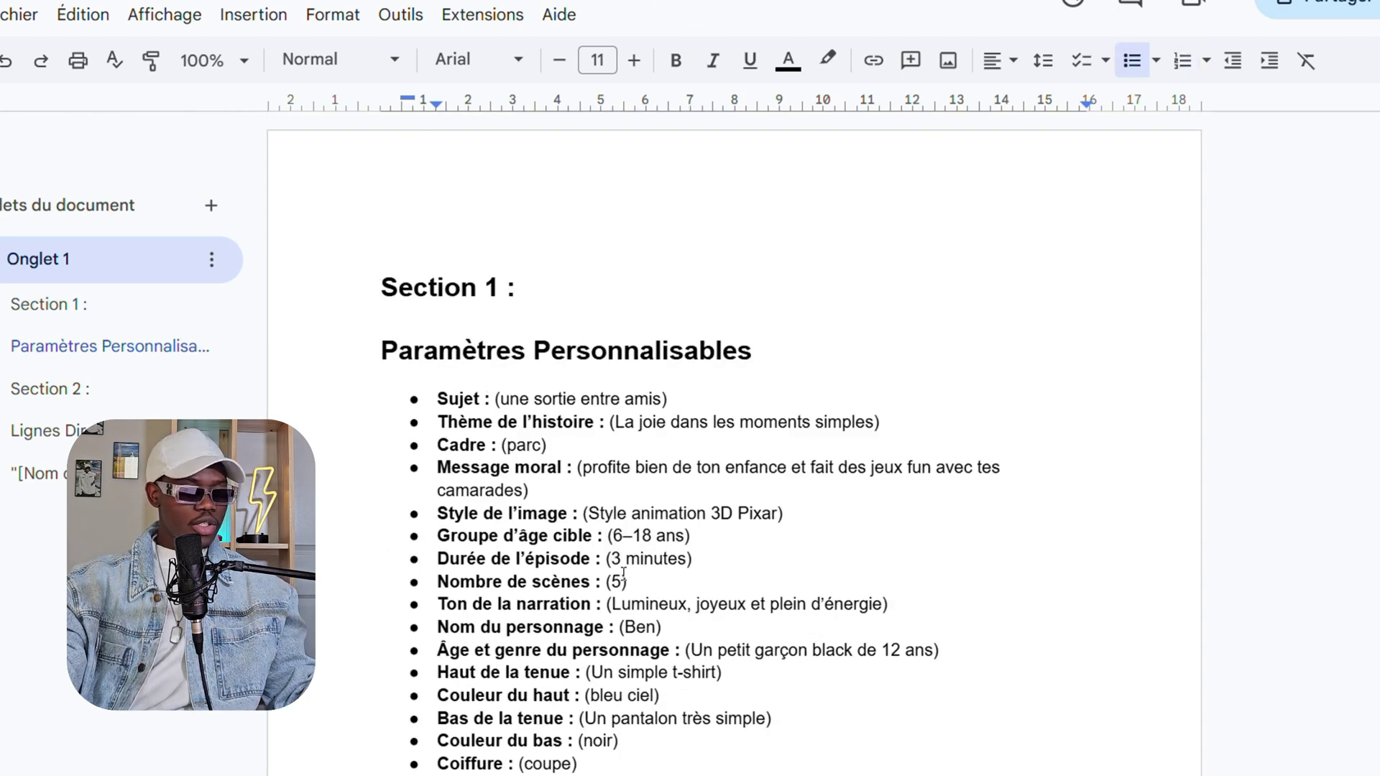
Step: Copy the entire prompt document, submit it in a new ChatGPT conversation and dismiss the canvas introduction
key("ctrl+a")
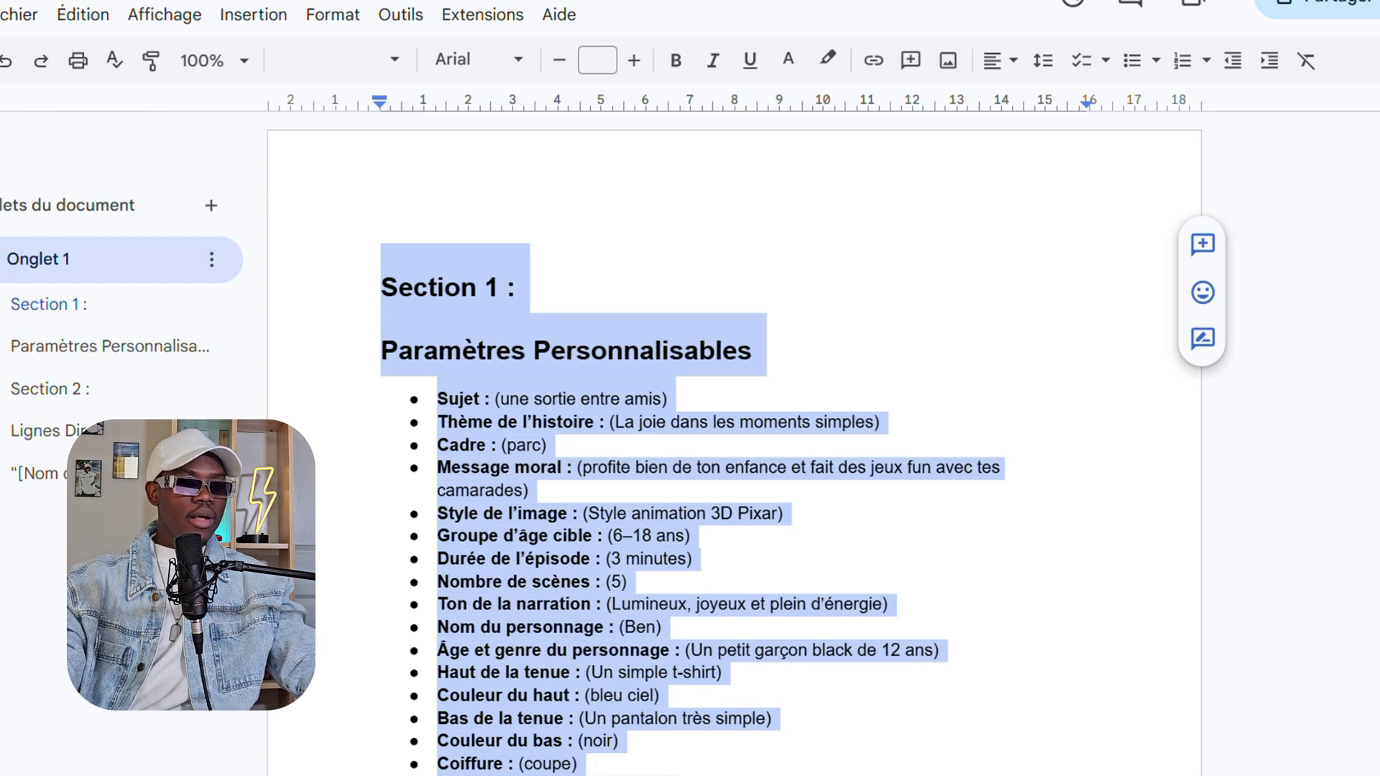
key("alt+Tab")
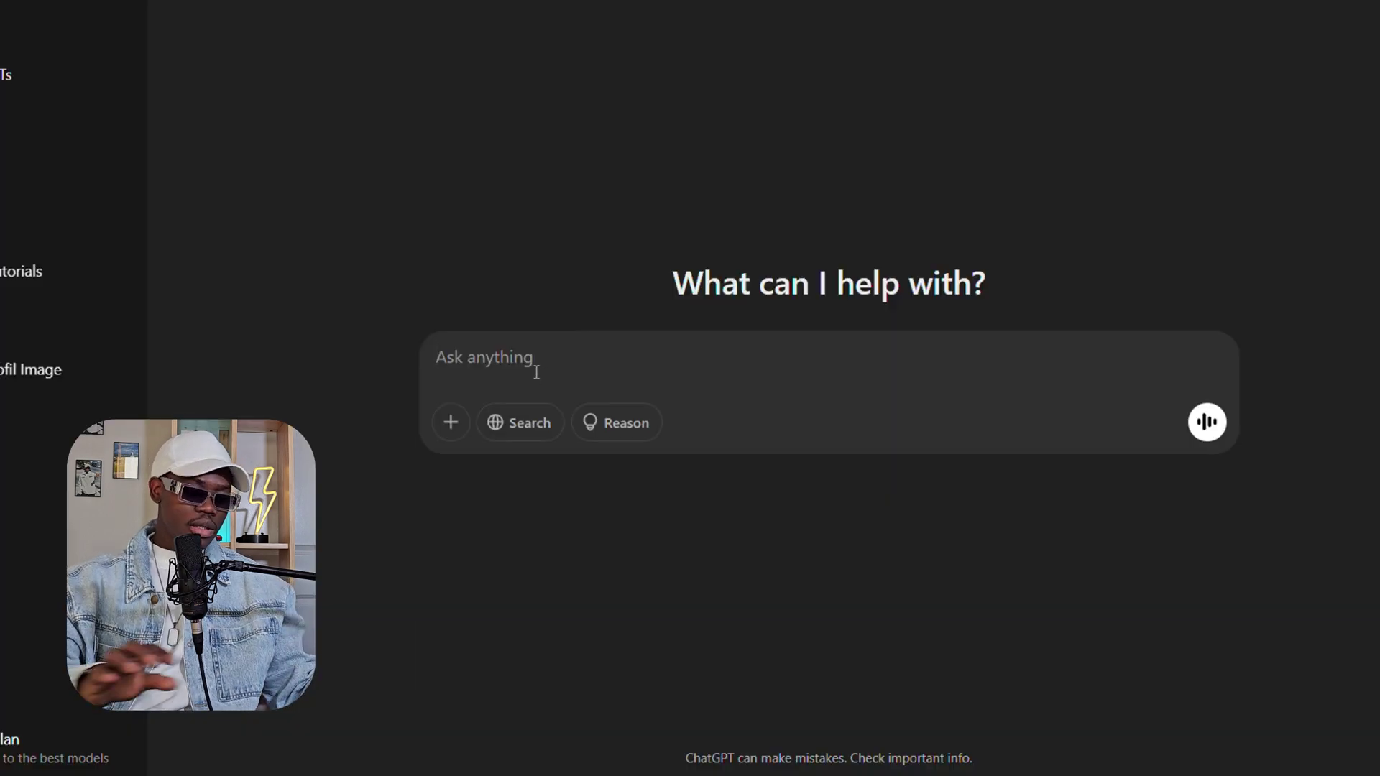
key("ctrl+v")
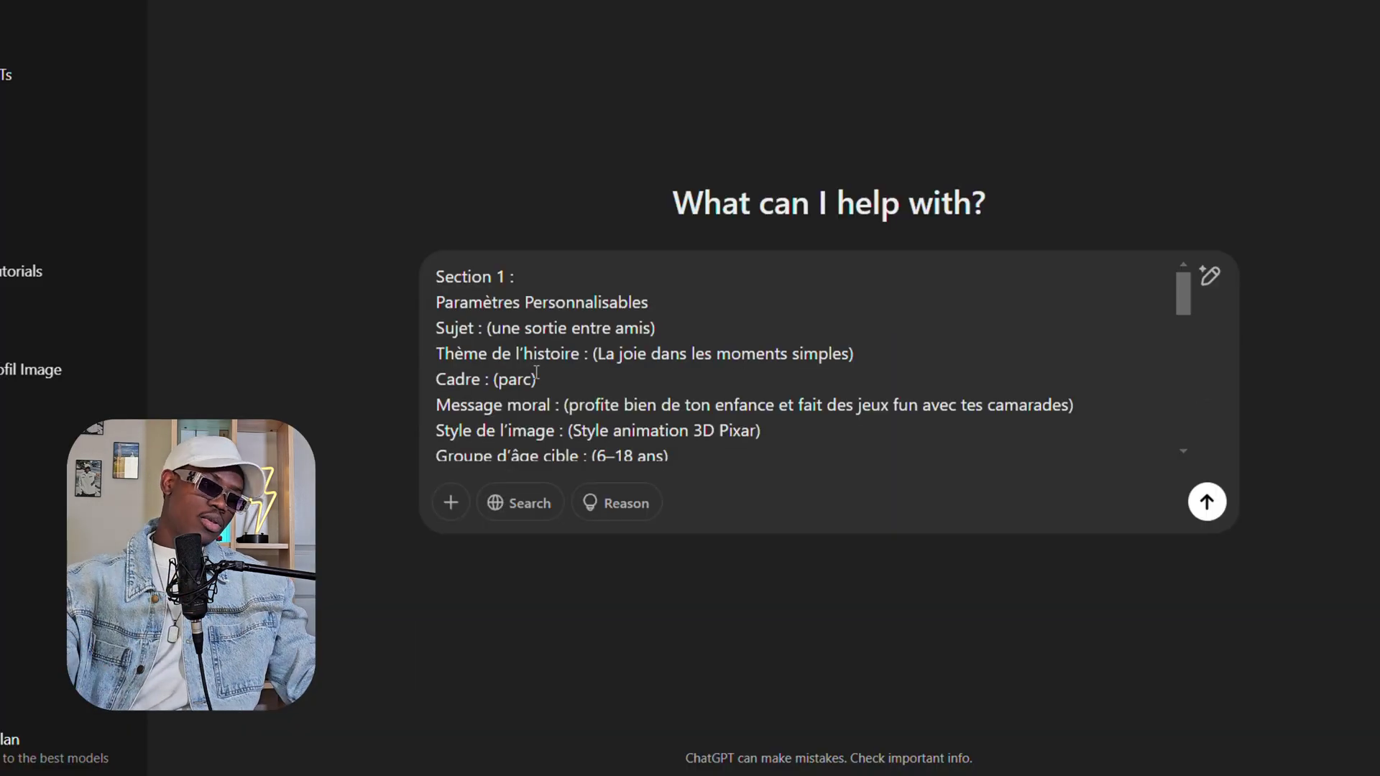
left_click(1214, 502)
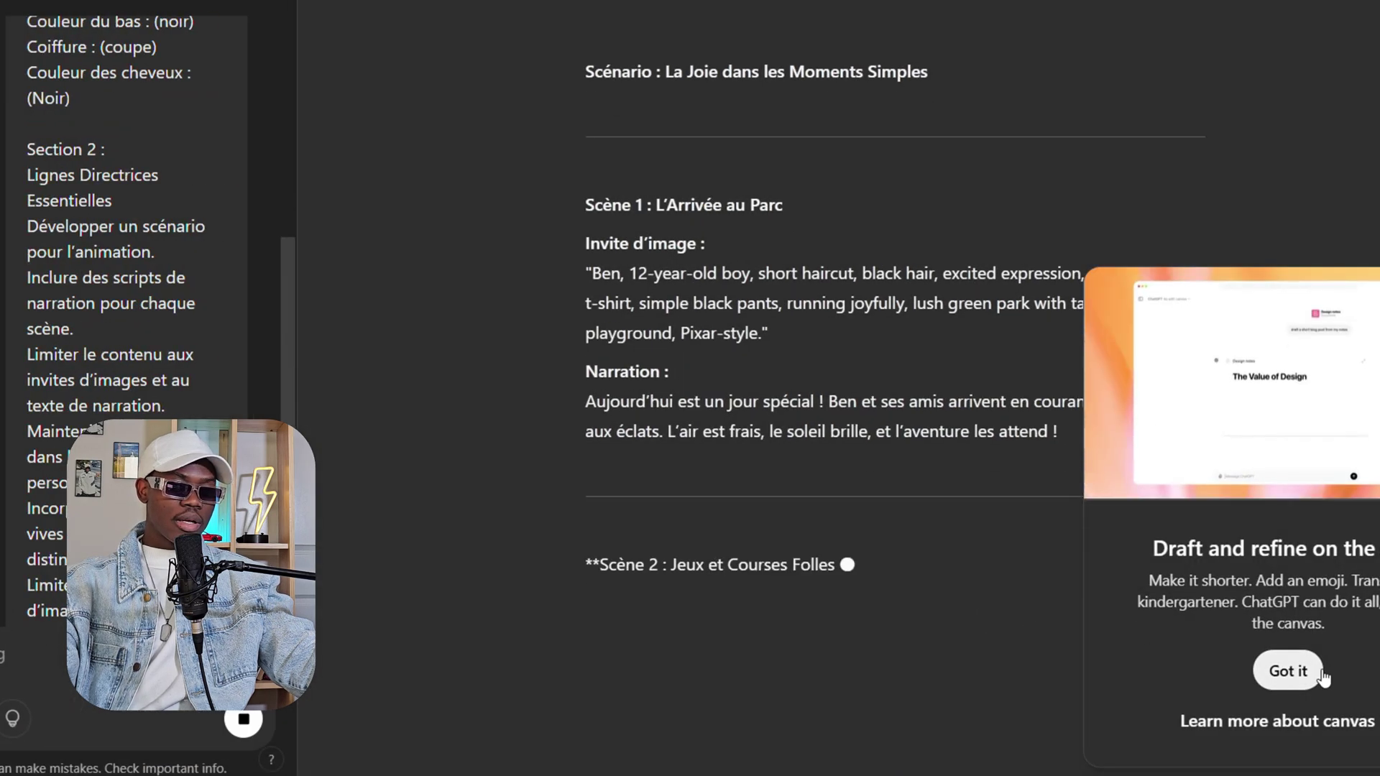
left_click(1309, 666)
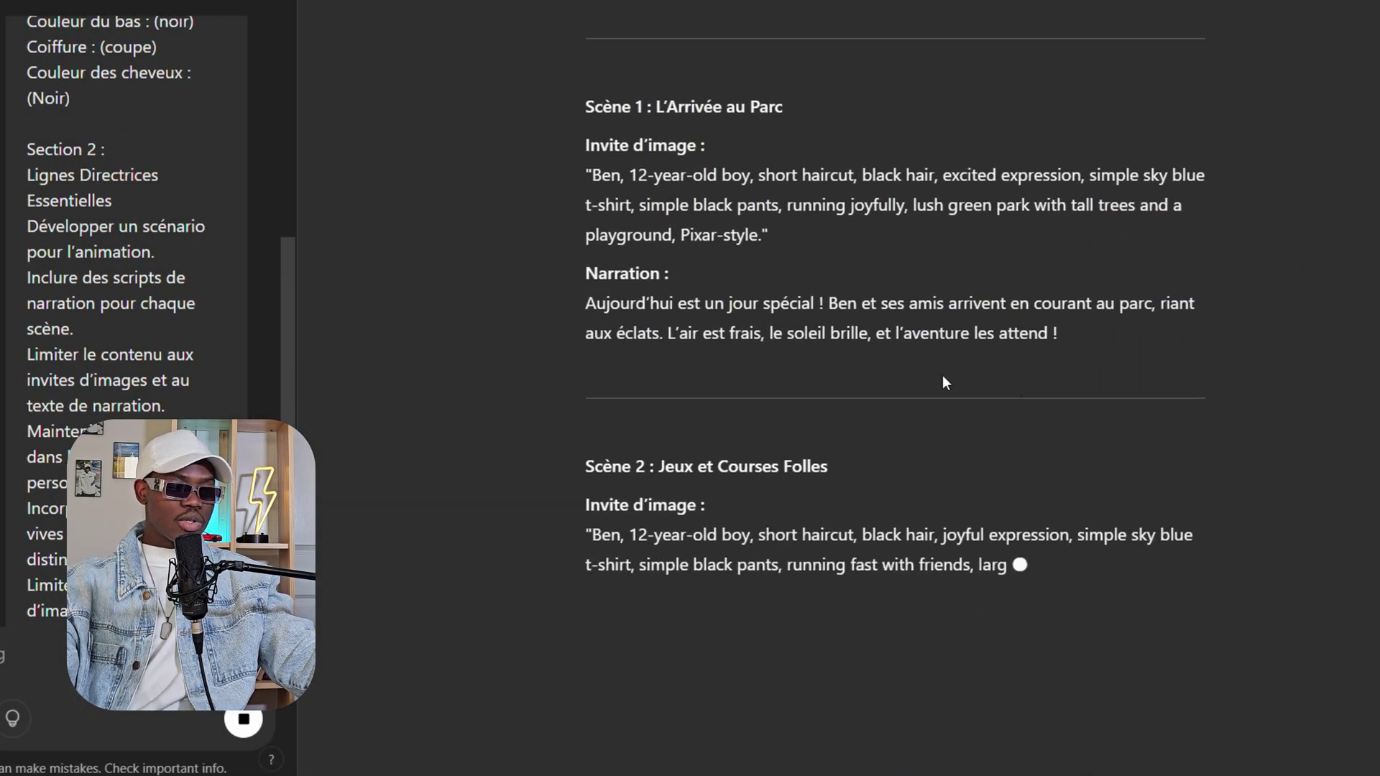
Step: Read through the generated scenario, checking each scene's image prompt, its narration and the closing moral message
scroll(848, 334, "up", 3)
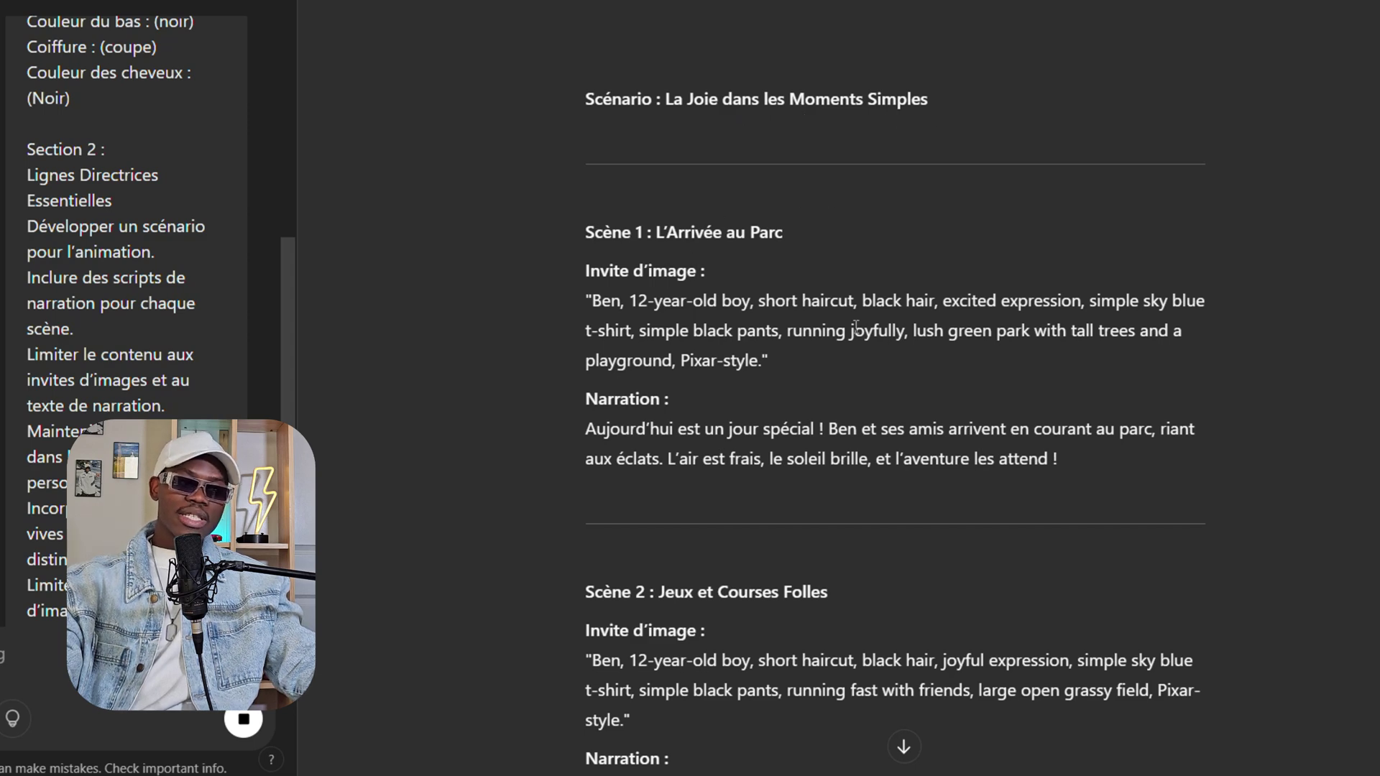
scroll(869, 335, "down", 2)
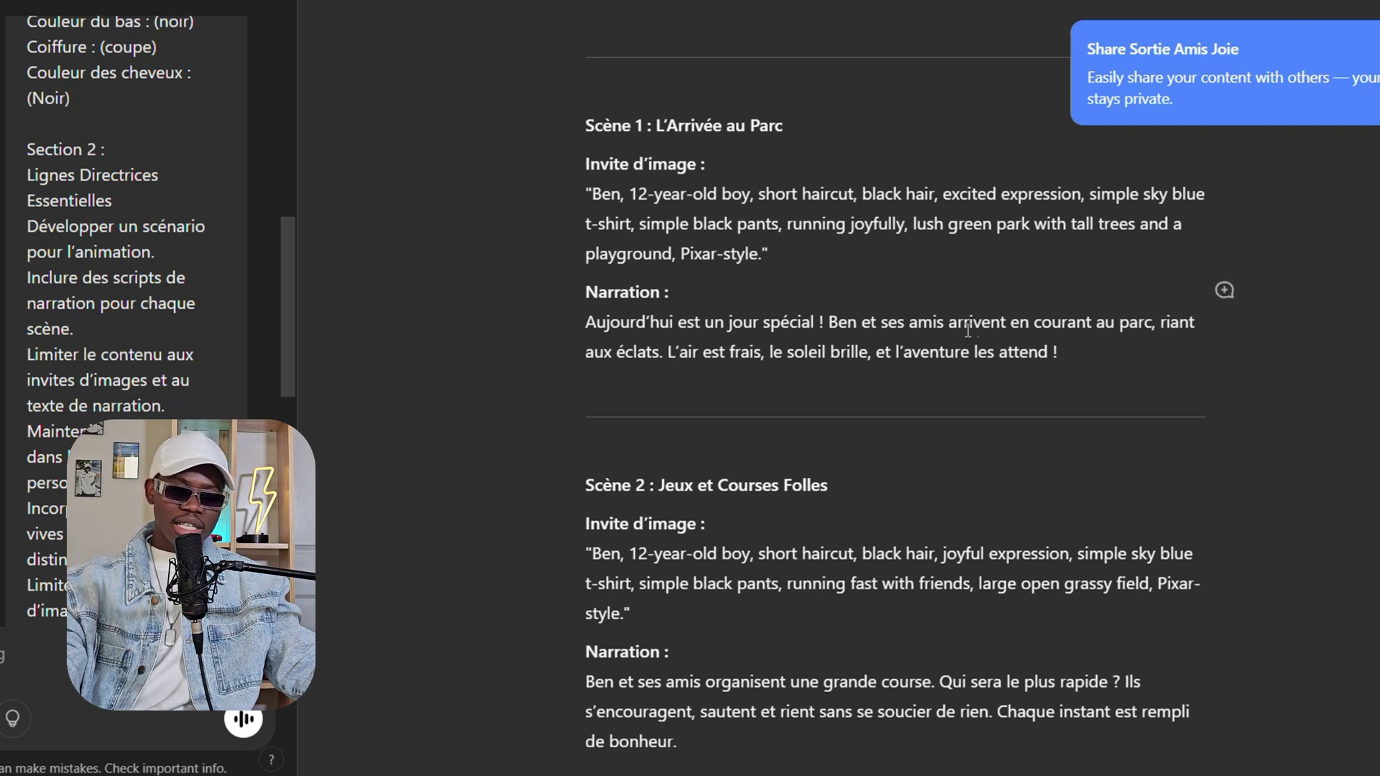
scroll(724, 363, "down", 20)
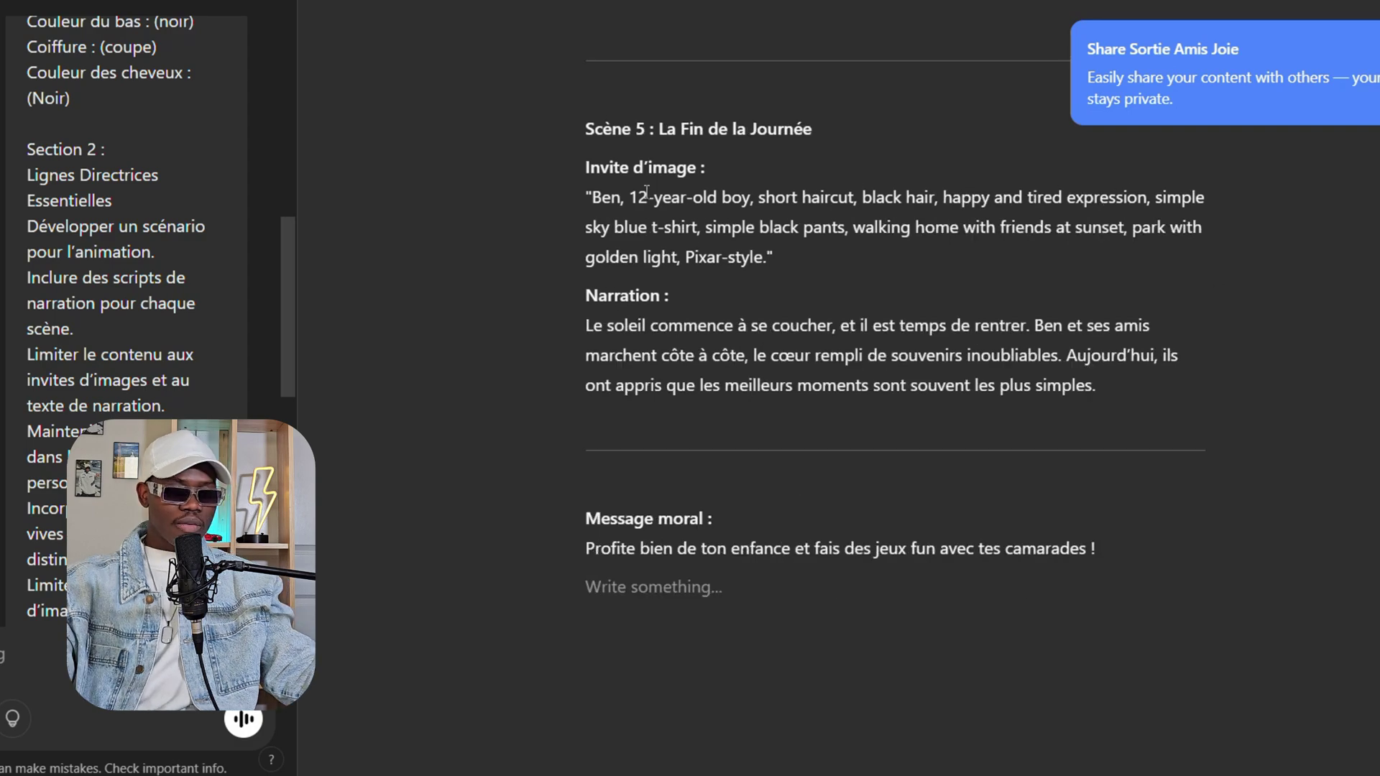
scroll(722, 345, "up", 15)
scroll(719, 332, "down", 1)
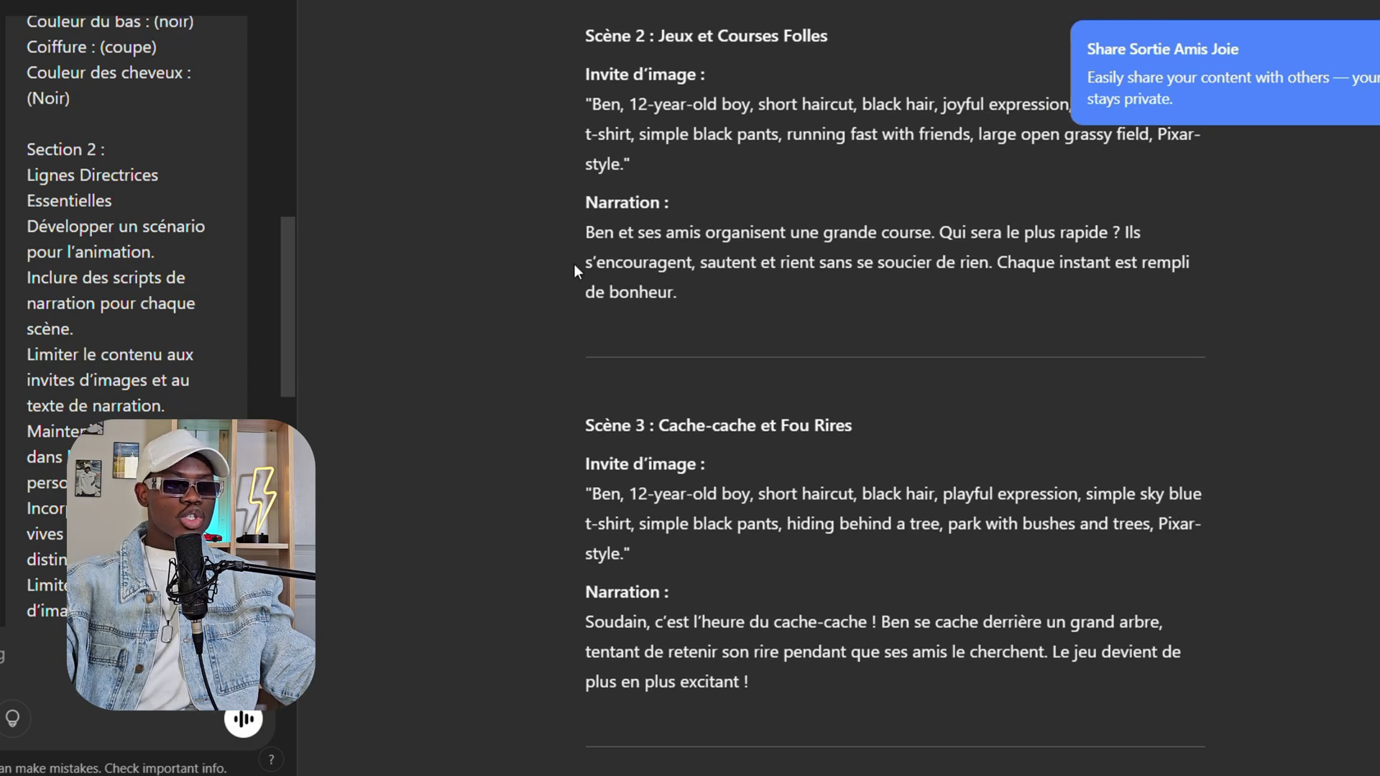
scroll(578, 213, "up", 5)
scroll(581, 233, "up", 3)
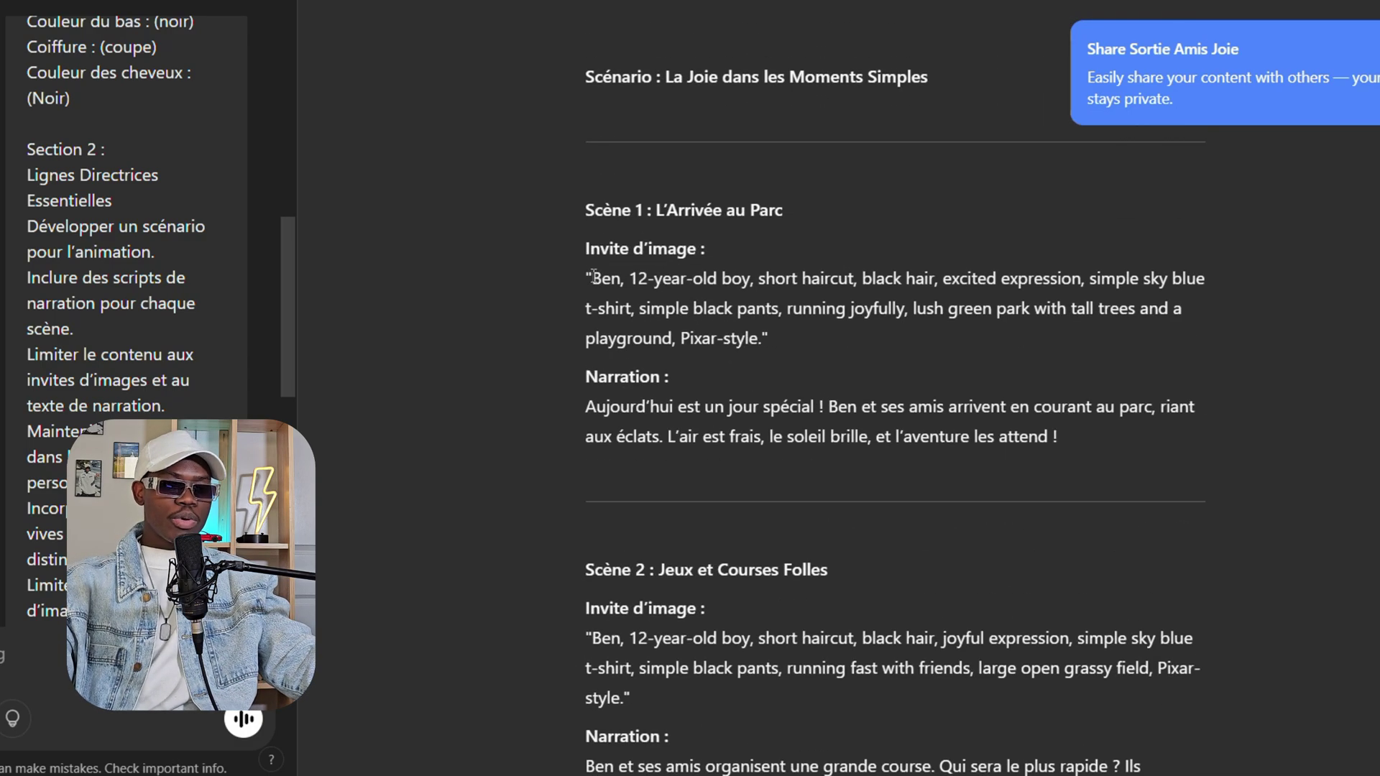
Step: Copy the Scene 1 image prompt without its quotation marks and open the Leonardo.Ai website from the "leonardo ai" search results
left_click_drag(591, 278, 759, 338)
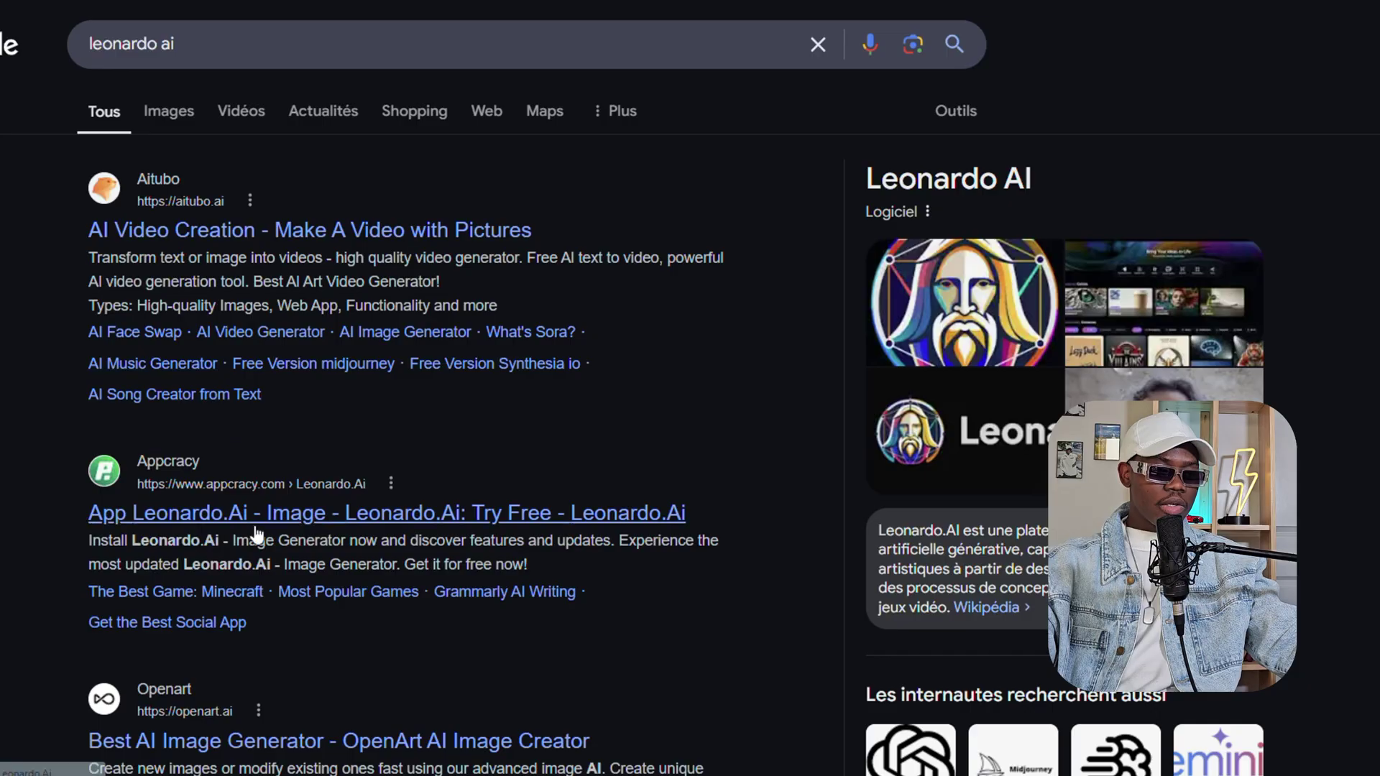
scroll(256, 533, "down", 10)
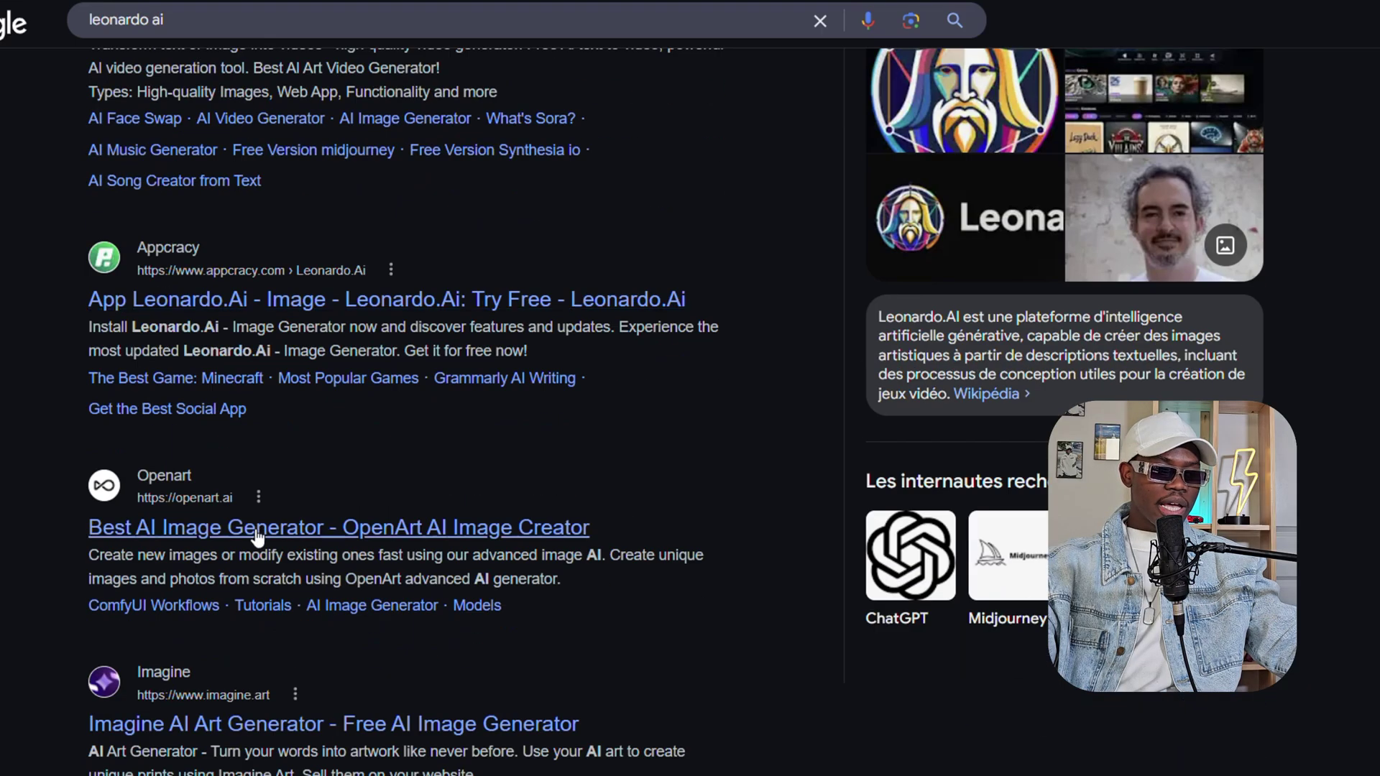
left_click(323, 514)
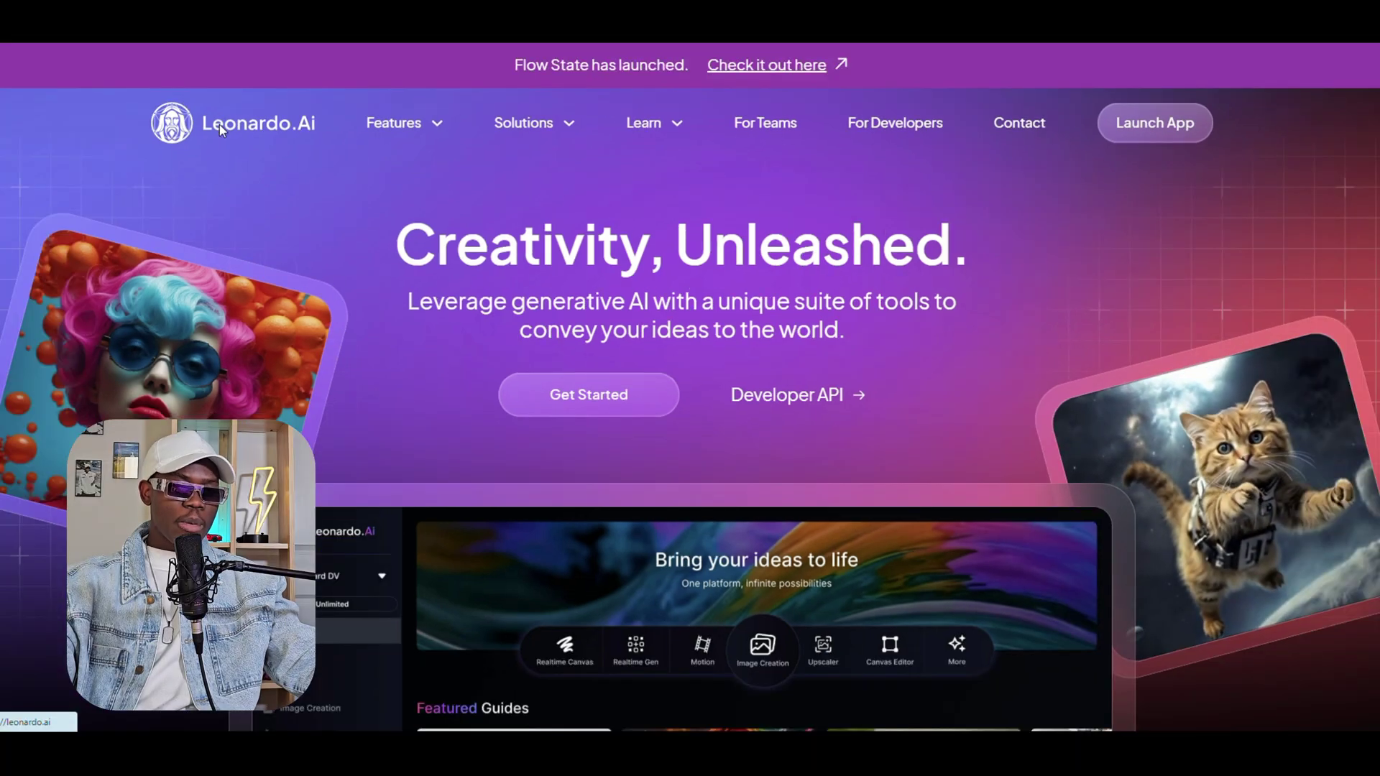
Step: Look over the Leonardo.Ai home page and its overview of features and community creations
left_click(153, 98)
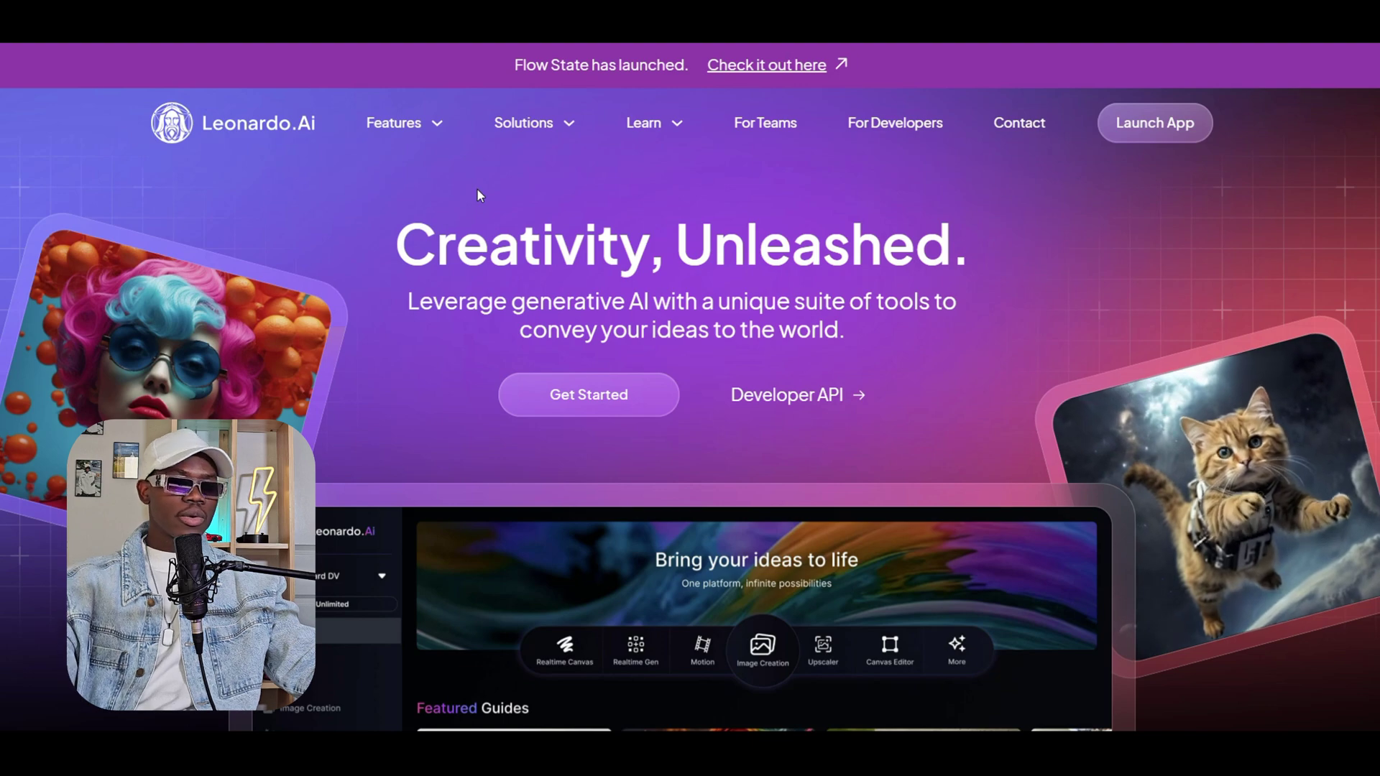
left_click(248, 130)
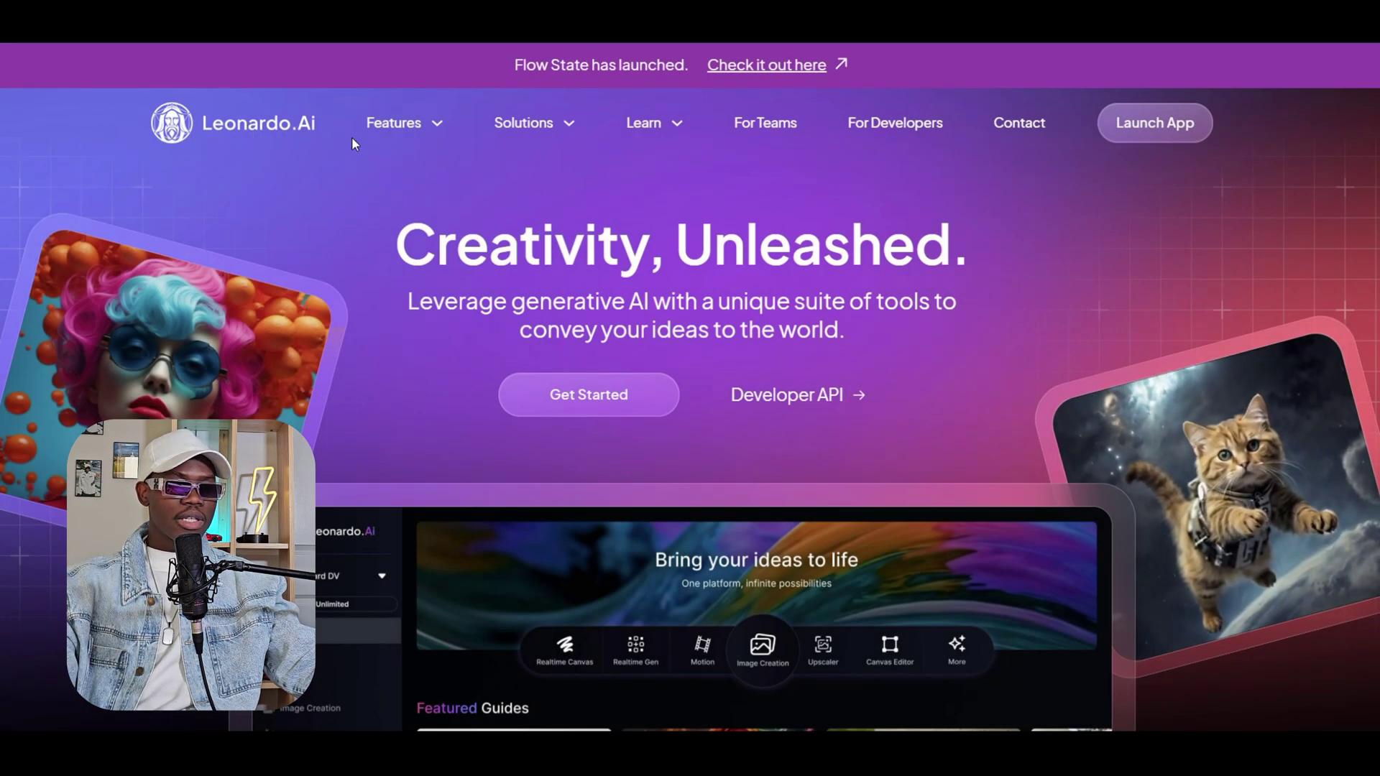
scroll(659, 140, "down", 3)
scroll(659, 140, "up", 3)
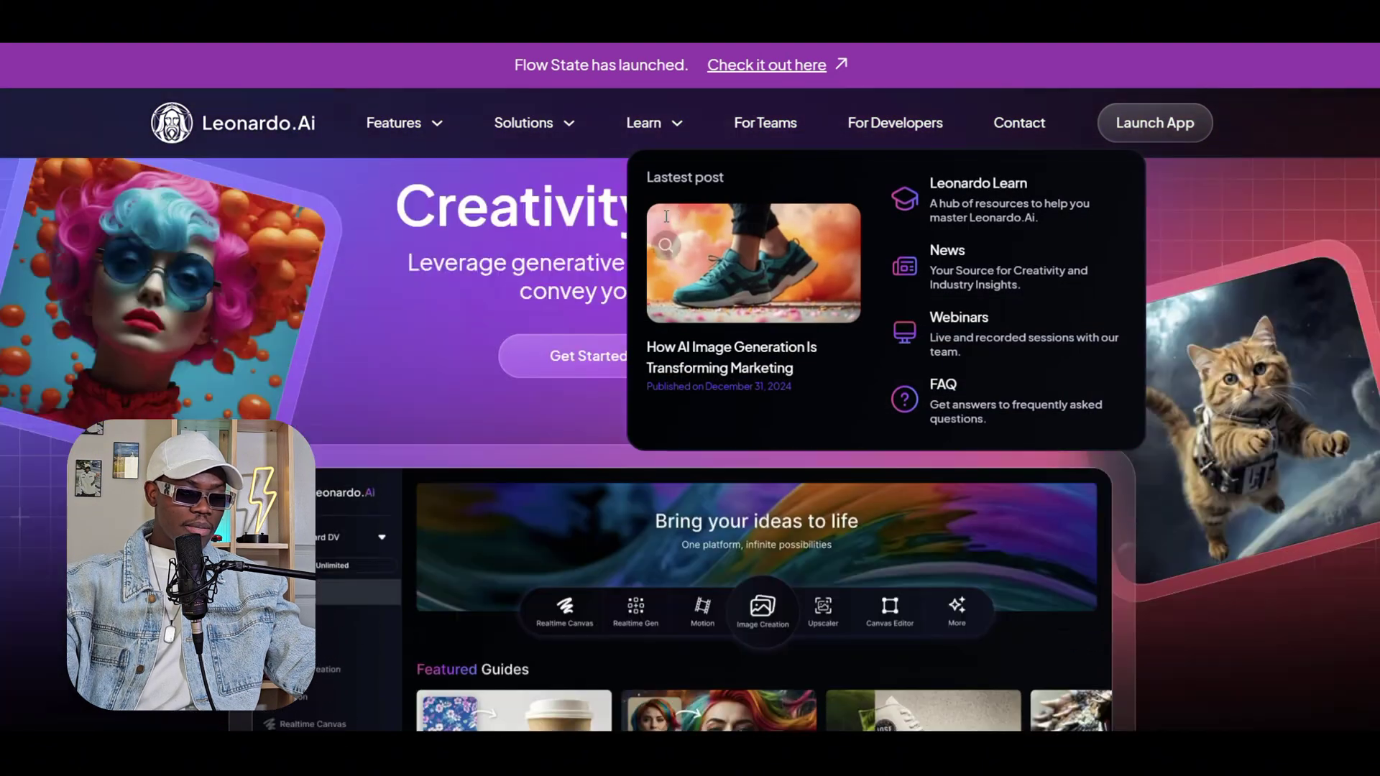
scroll(471, 343, "down", 10)
scroll(714, 164, "up", 10)
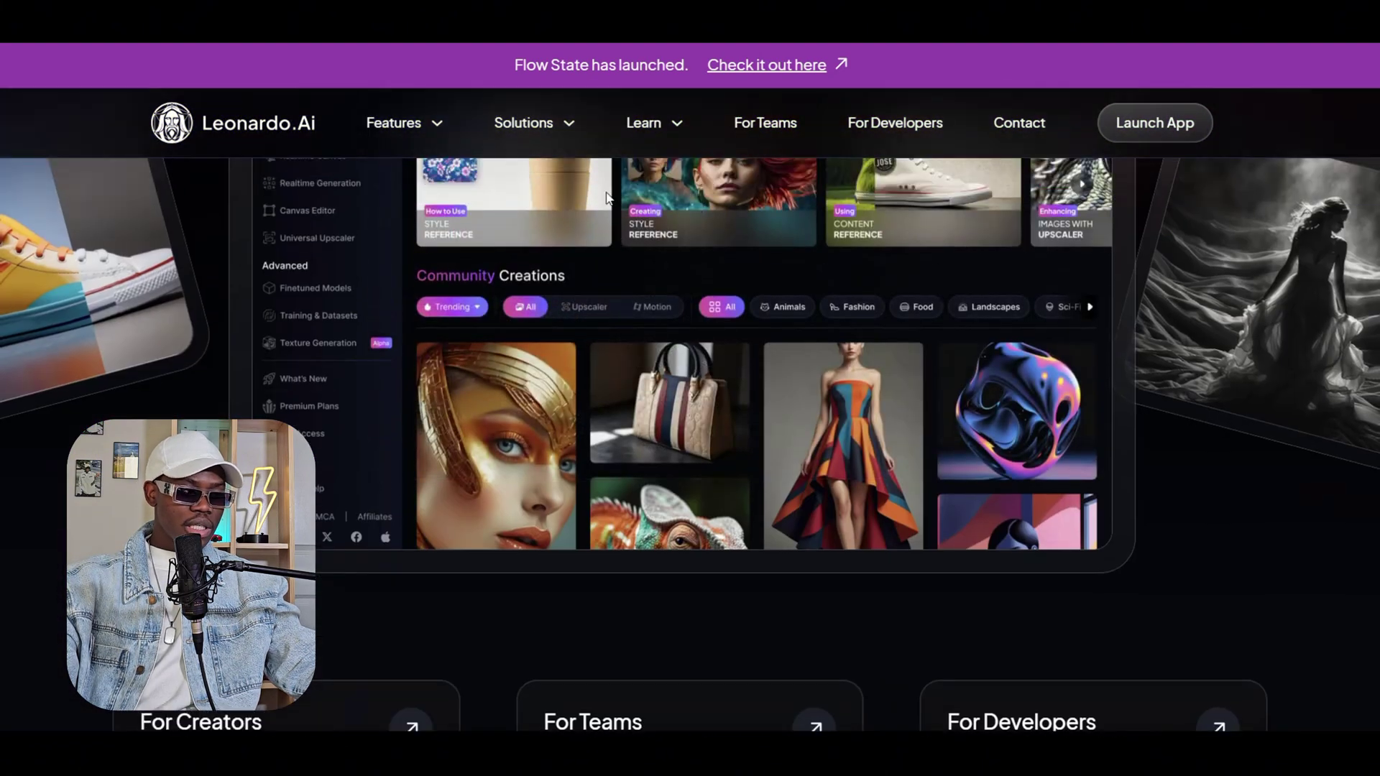
left_click(316, 138)
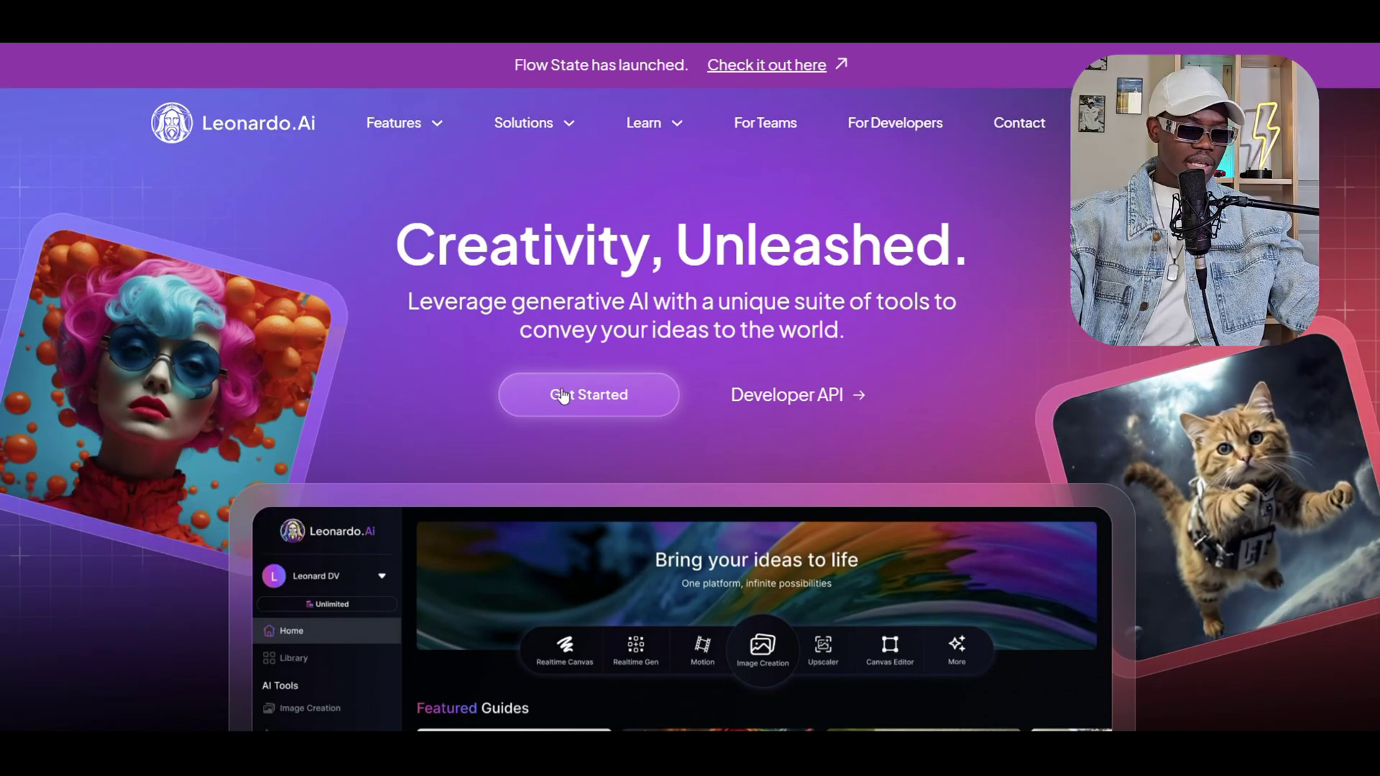
Step: Enter the Leonardo.Ai app, open Image Creation and replace the existing prompt with the copied Scene 1 description of Ben
left_click(558, 395)
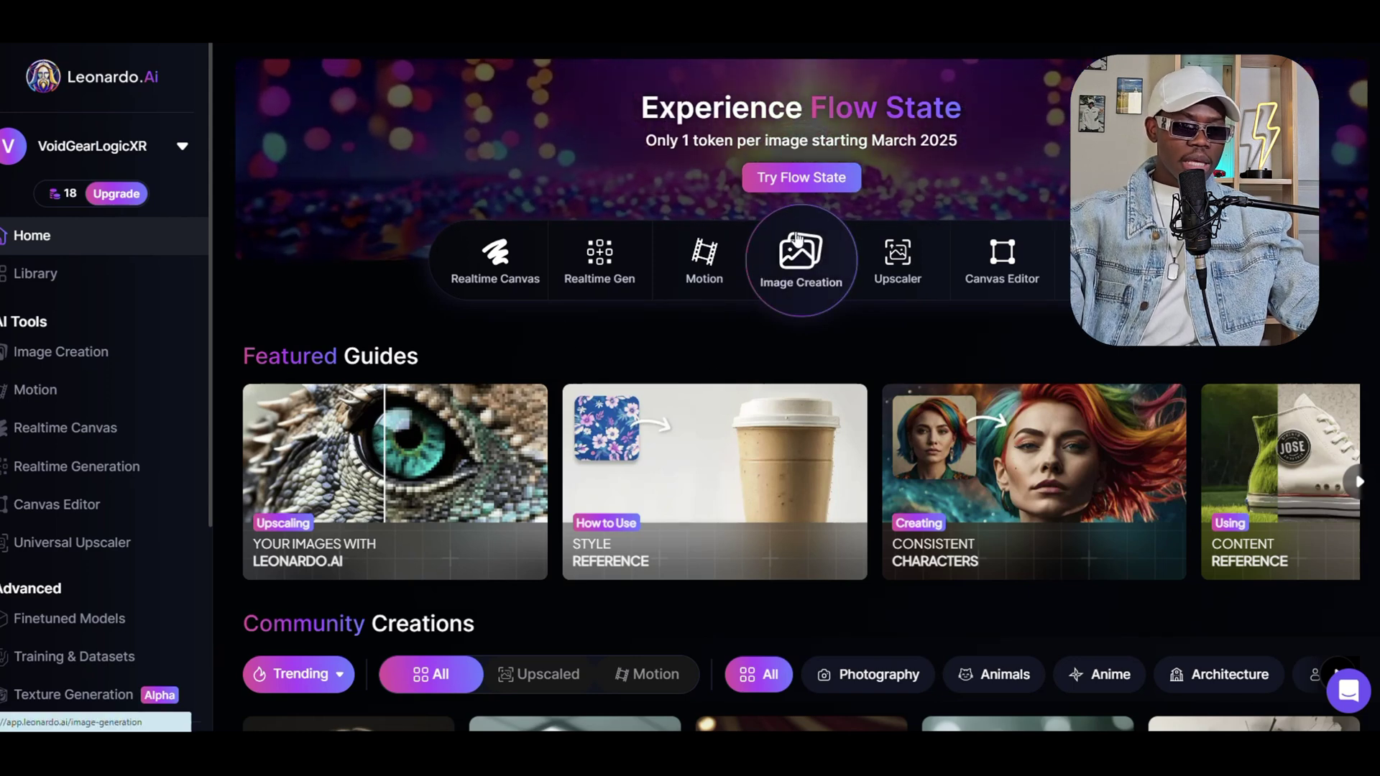
left_click(800, 283)
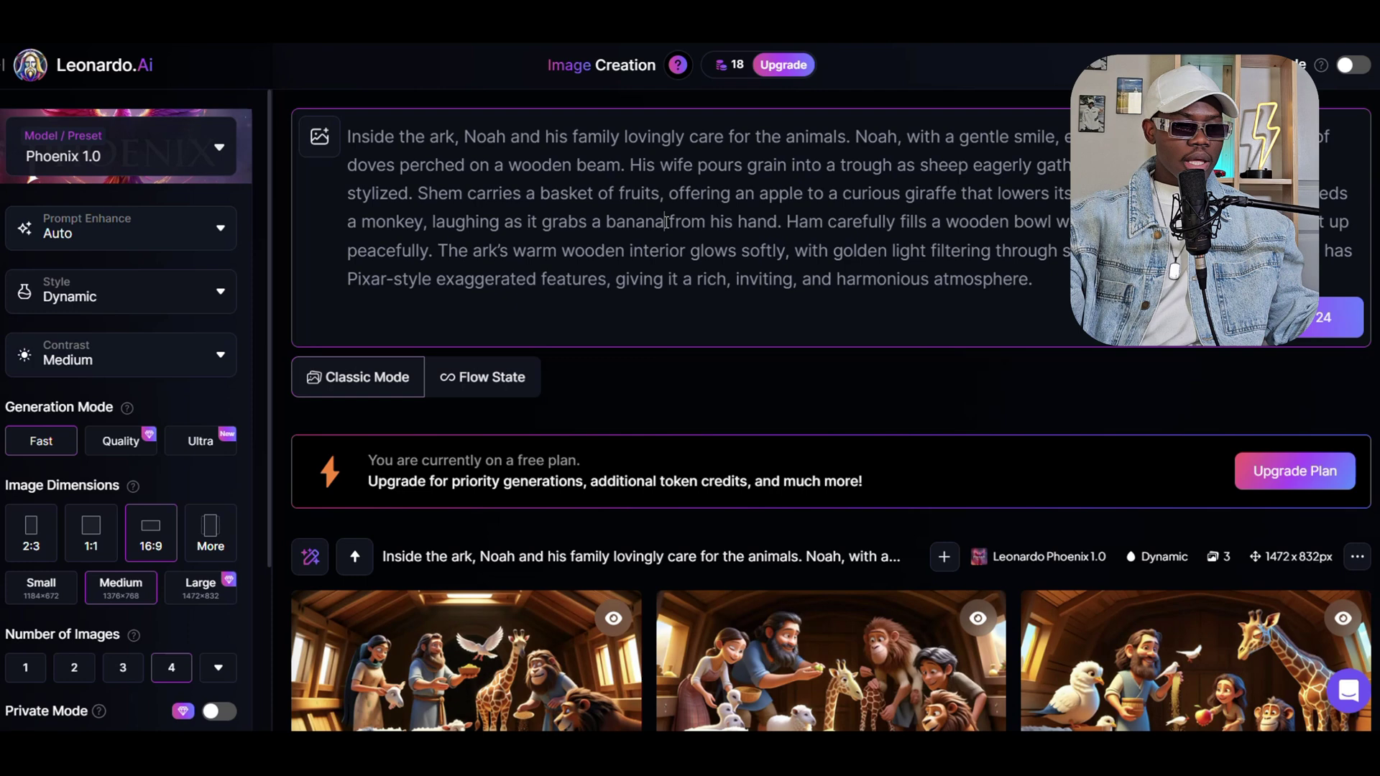
triple_click(686, 262)
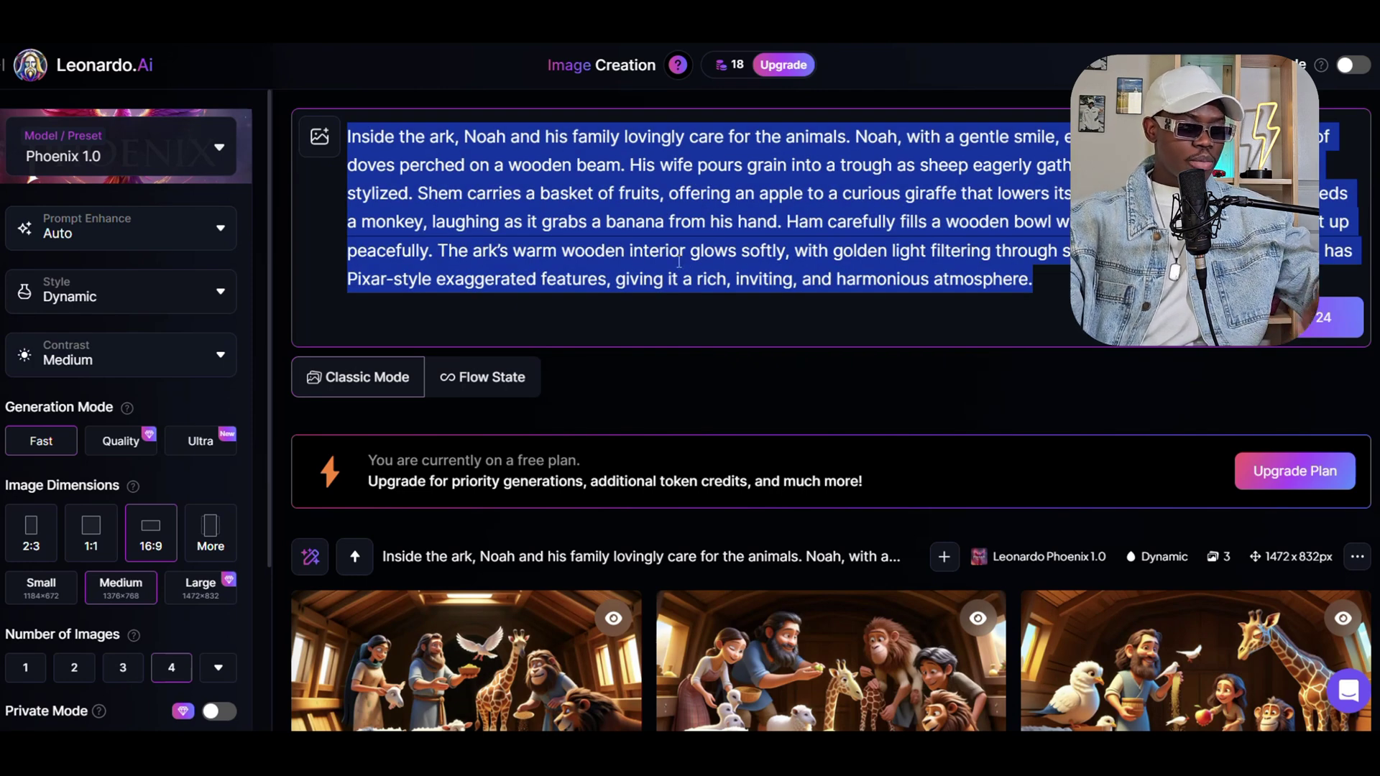
key("ctrl+v")
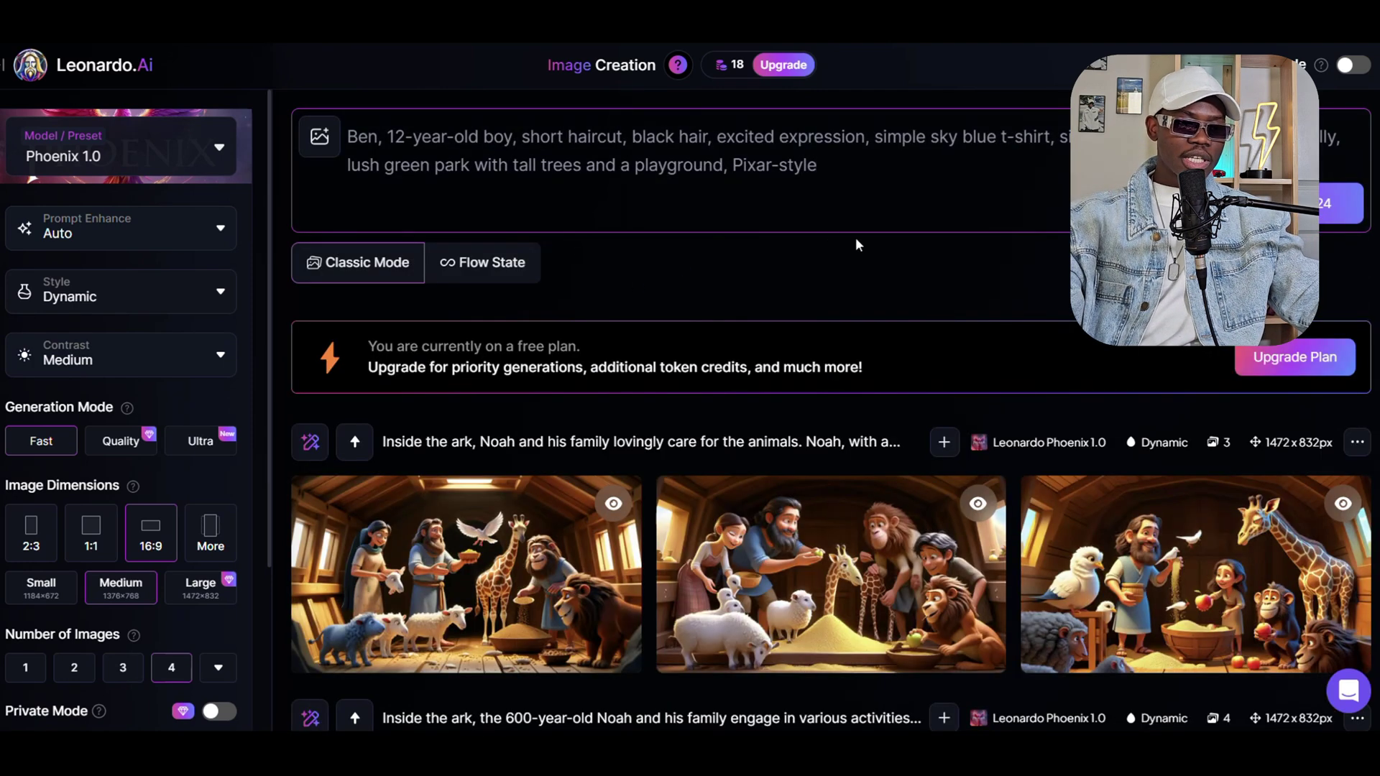
Step: Check the model and image settings and generate two Large 16:9 images with Phoenix 1.0 and the Dynamic style
left_click(160, 157)
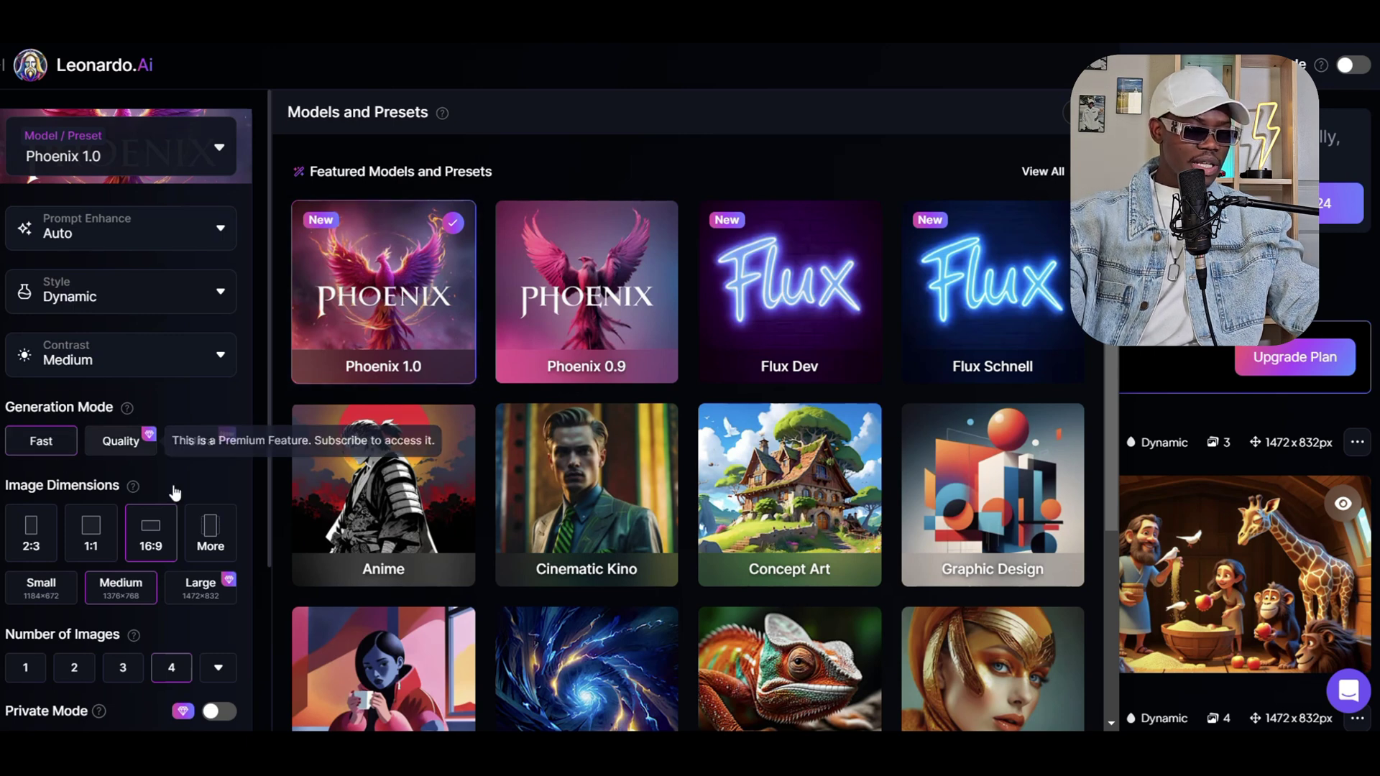
scroll(190, 476, "down", 3)
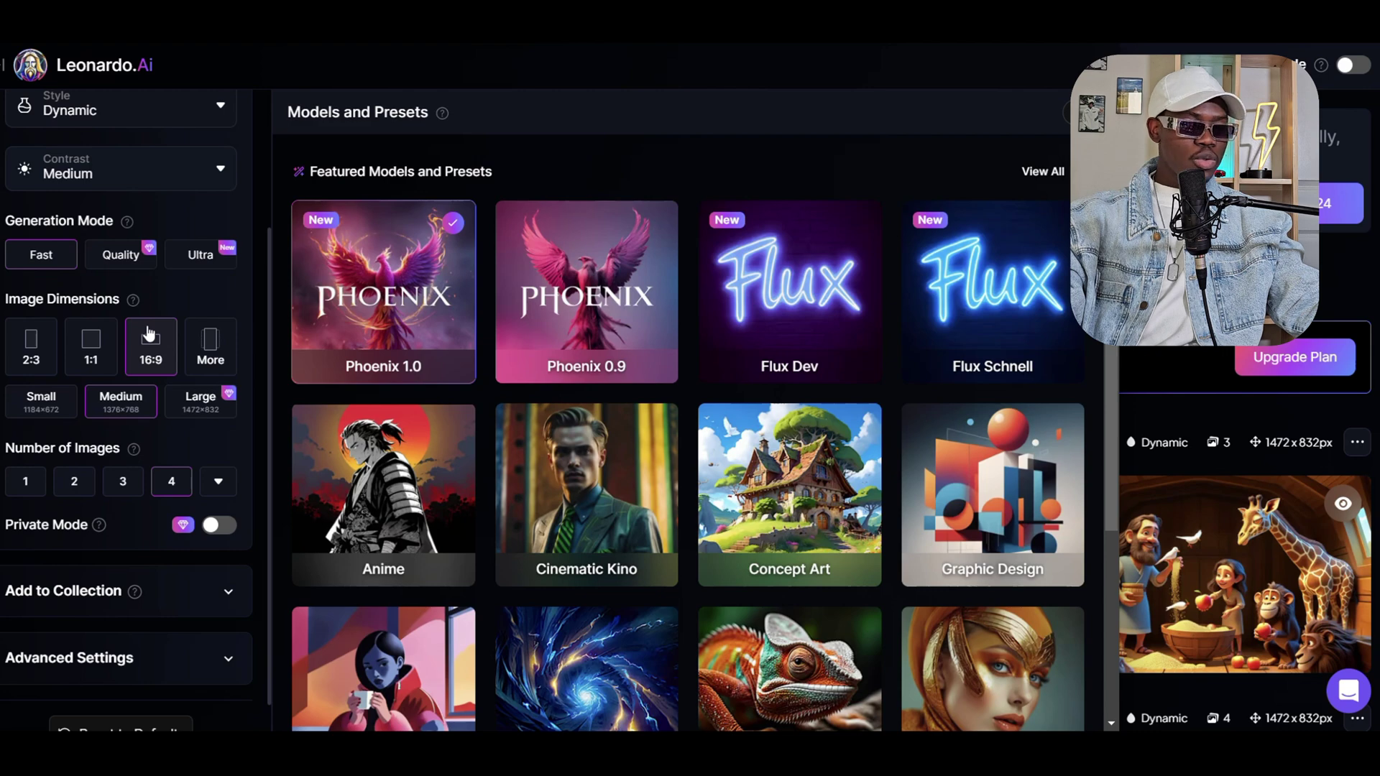
scroll(115, 388, "down", 1)
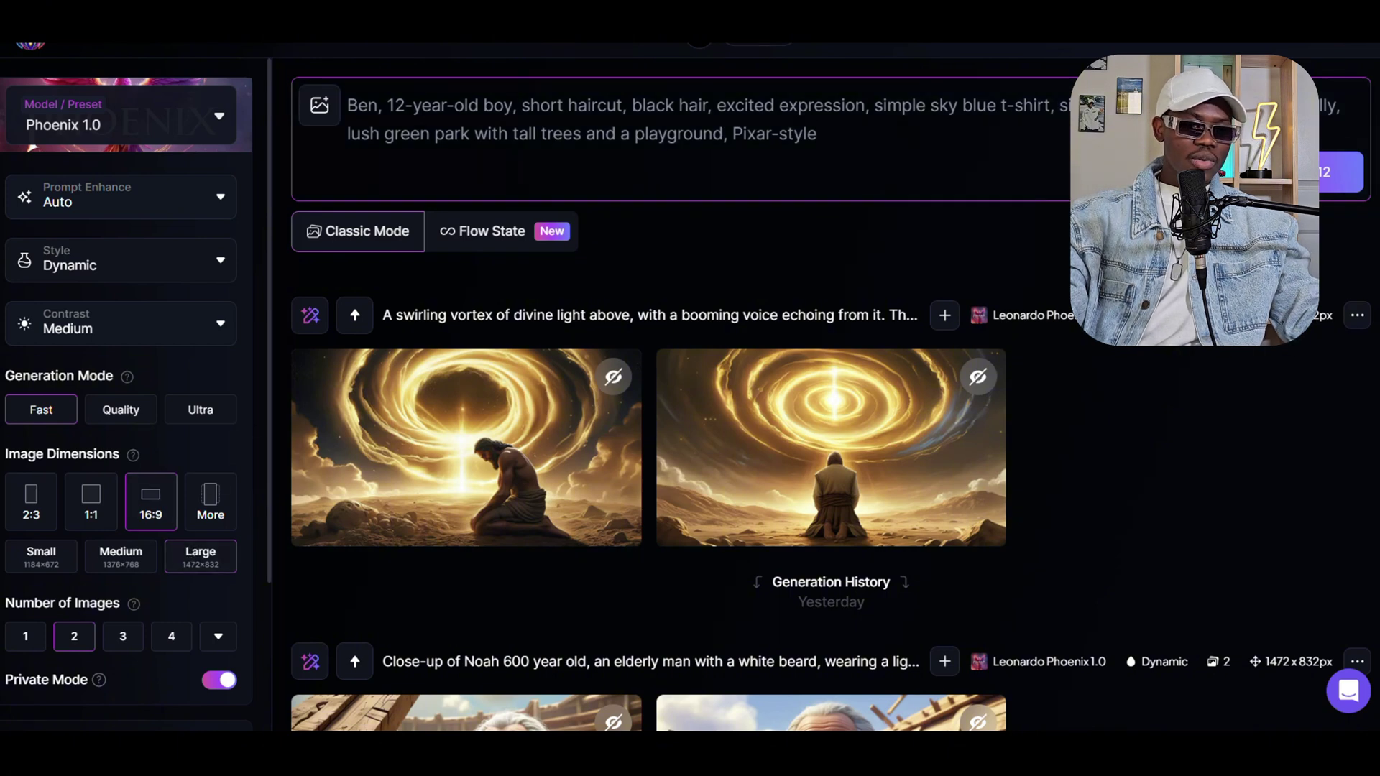
left_click(1277, 173)
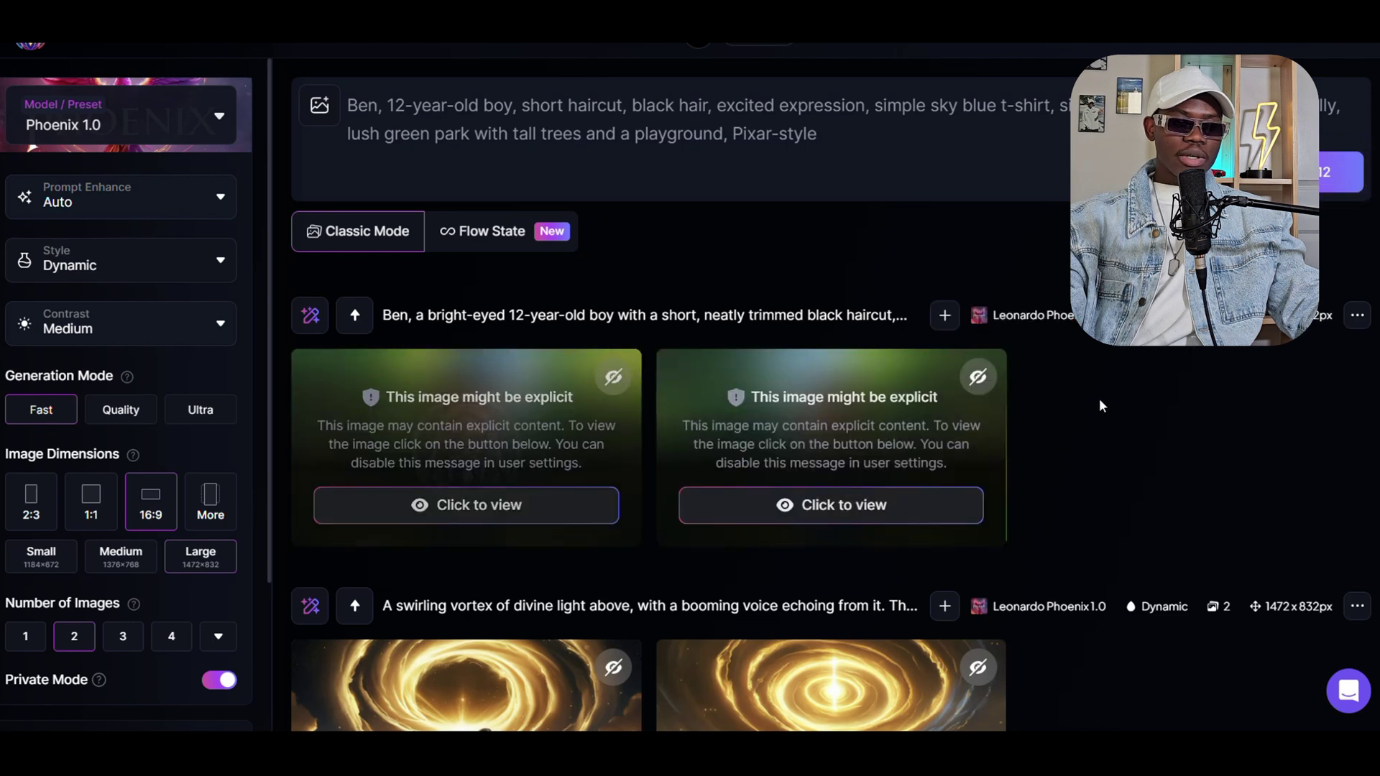
Step: Reveal the first generated image of Ben in the park and view the second one enlarged
left_click(516, 512)
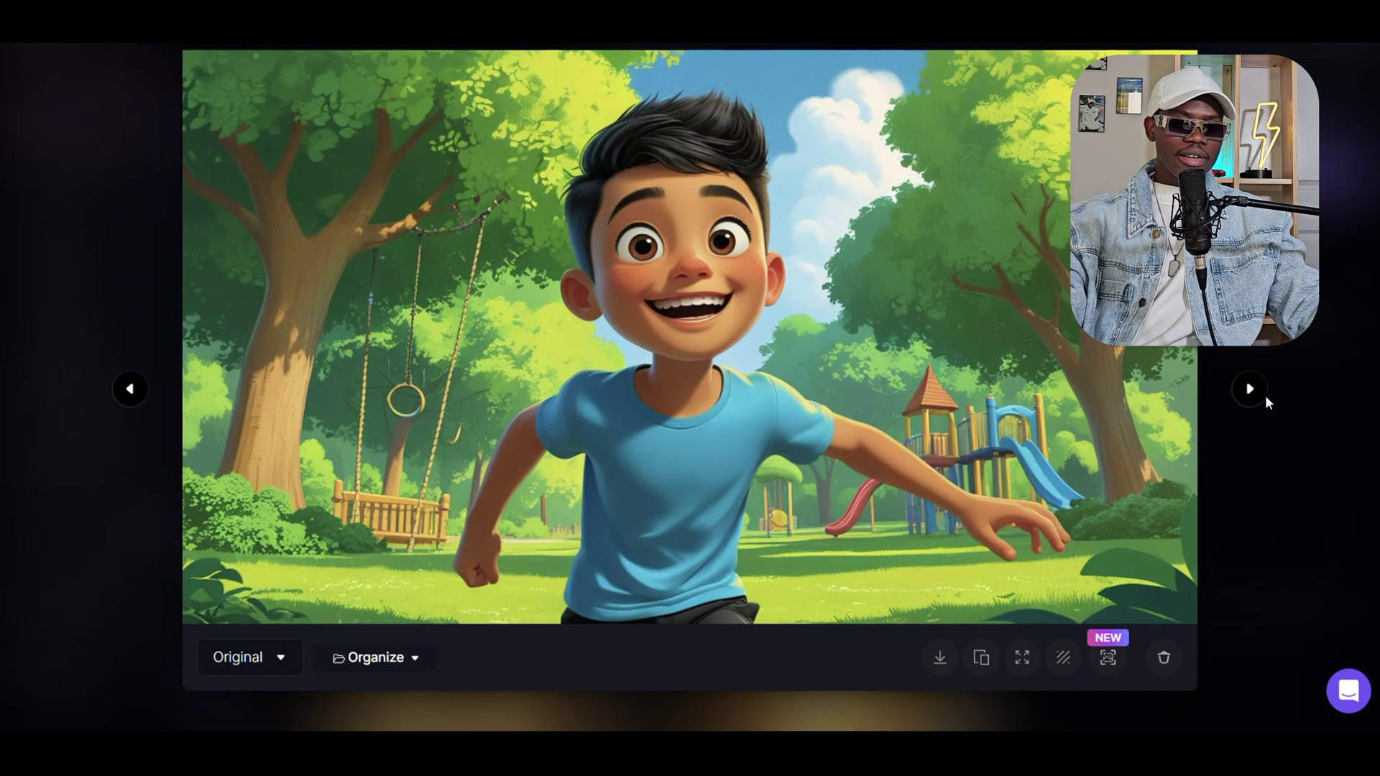
left_click(1248, 392)
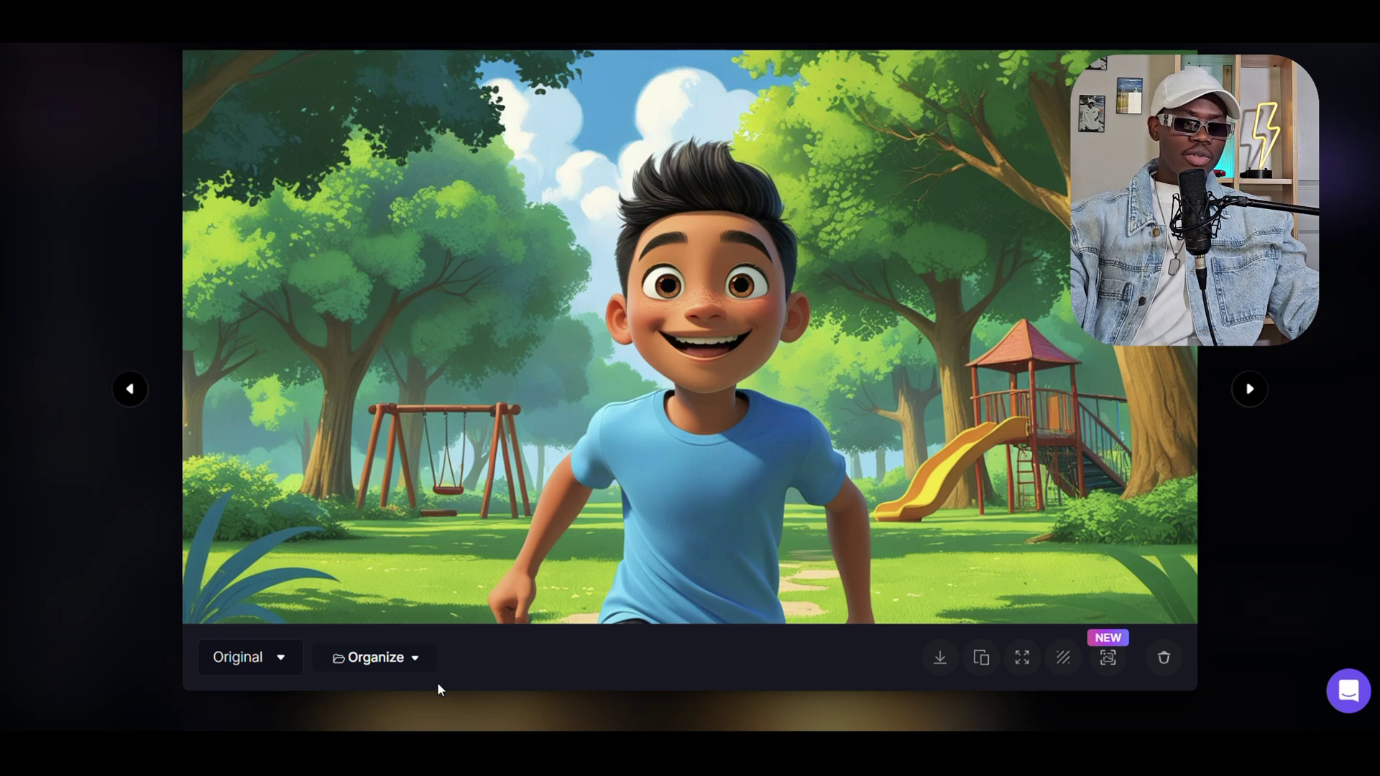
Step: View the first generated image of Ben enlarged and return to the generation gallery
left_click(1322, 187)
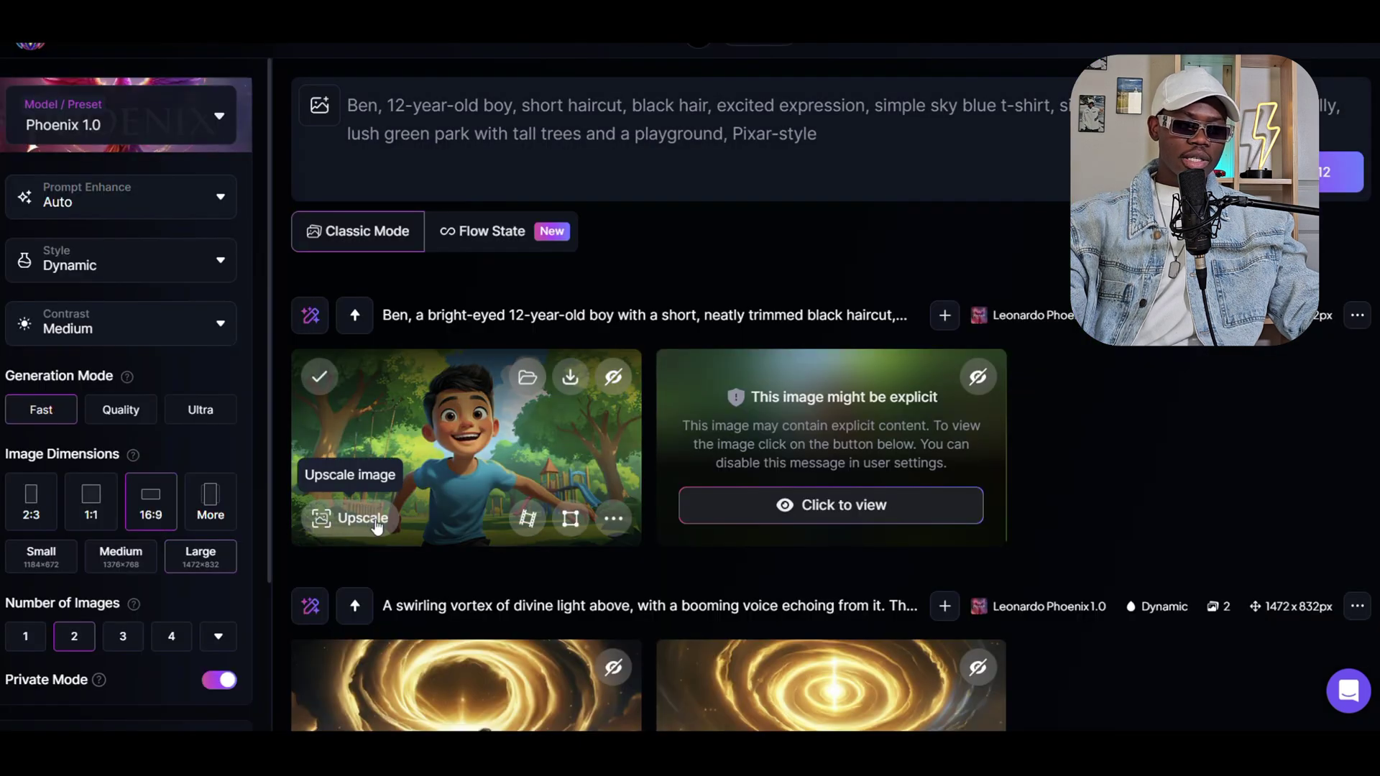
left_click(510, 440)
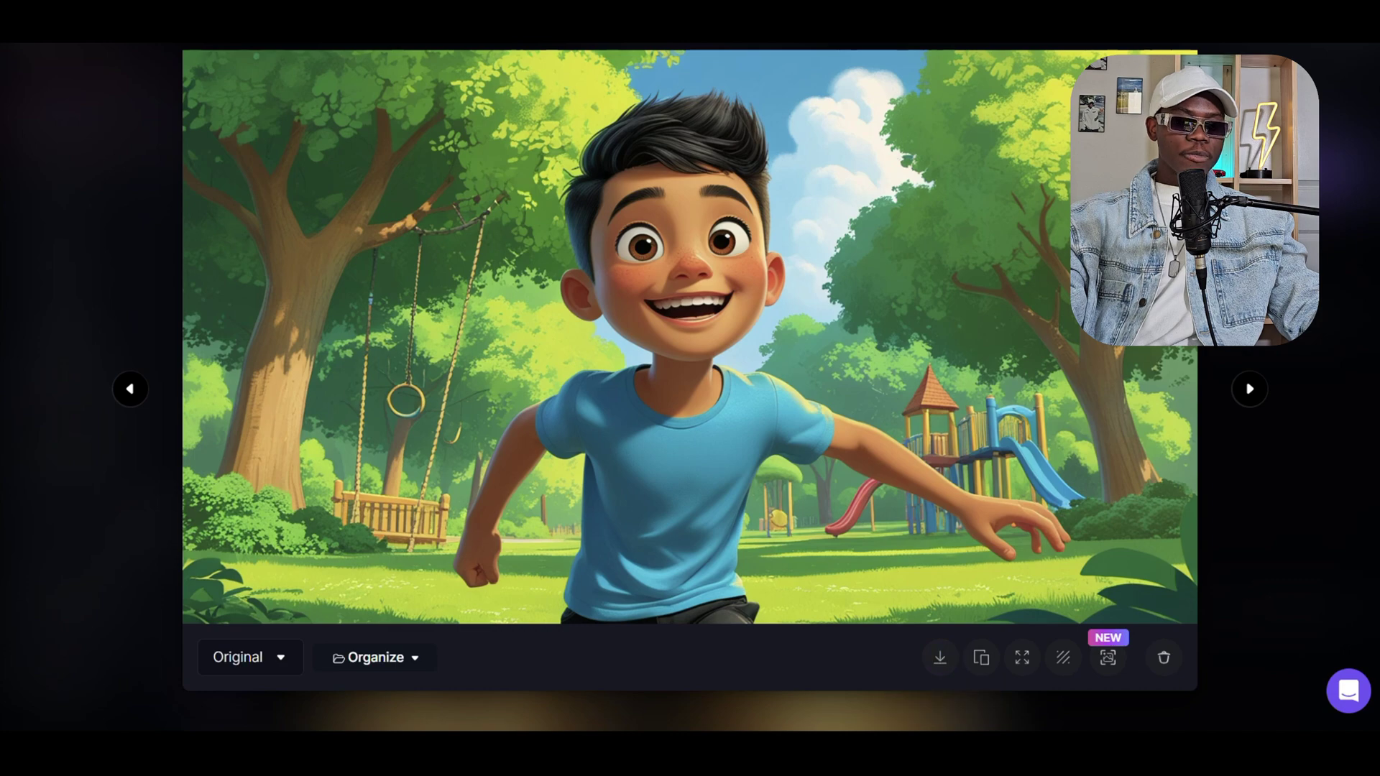
key("Escape")
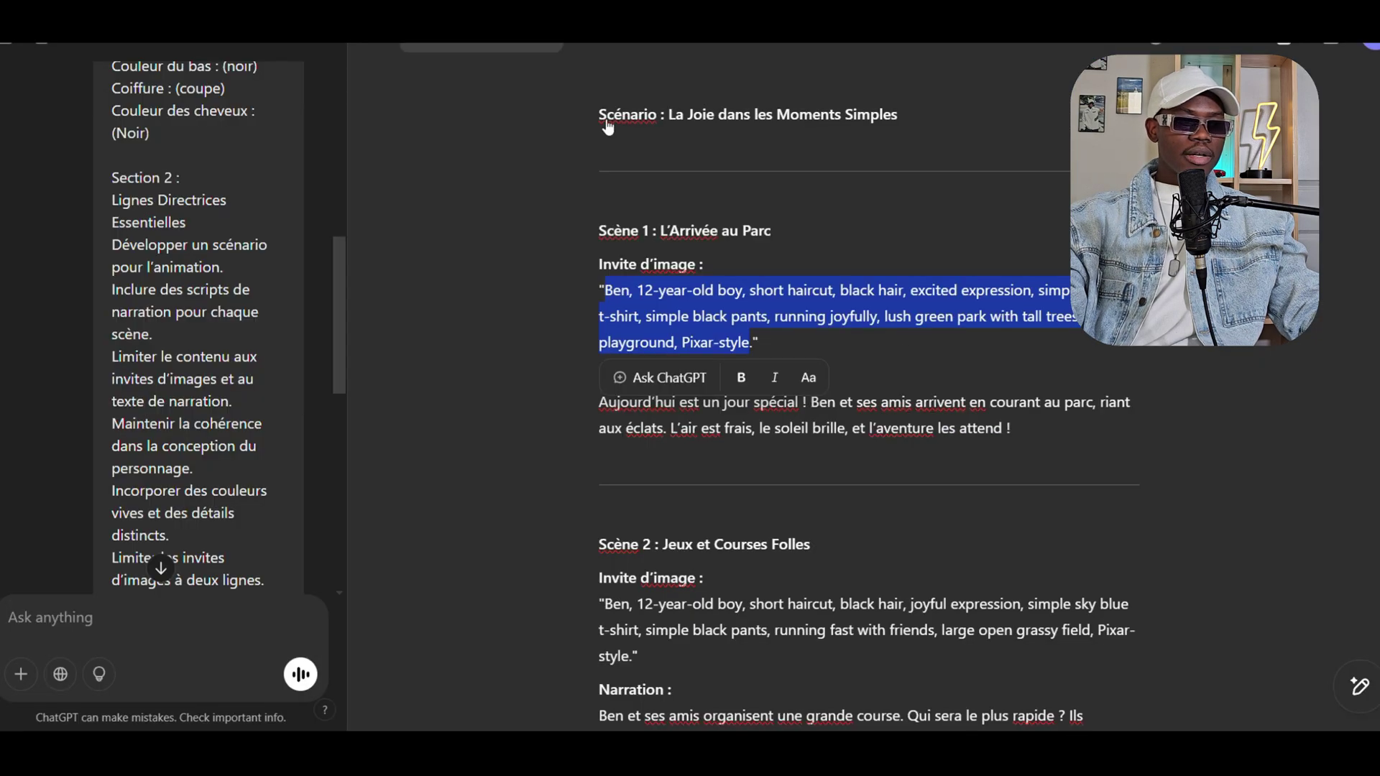
Step: Look through the scenario's following scenes in ChatGPT and reveal the hidden second image of Ben in Leonardo.Ai
scroll(612, 361, "down", 6)
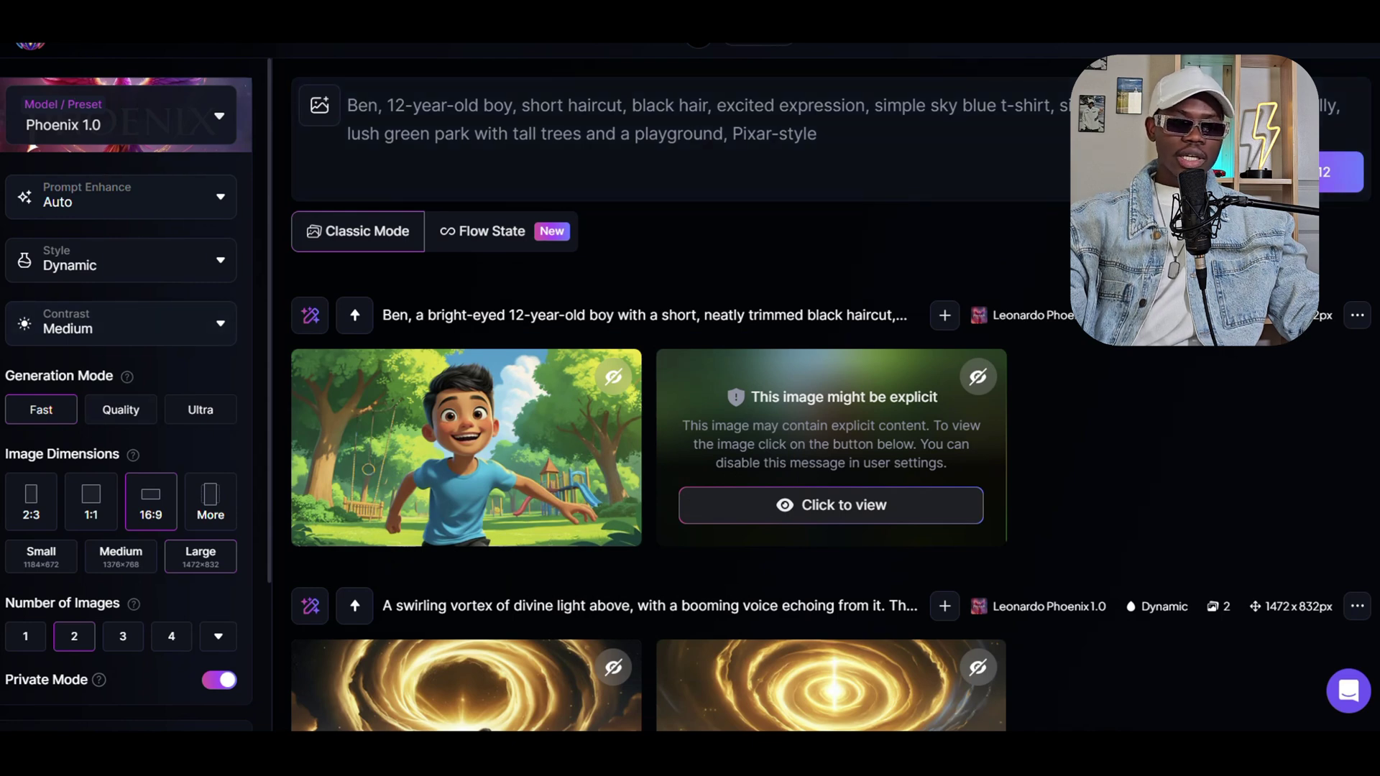
scroll(865, 335, "down", 1)
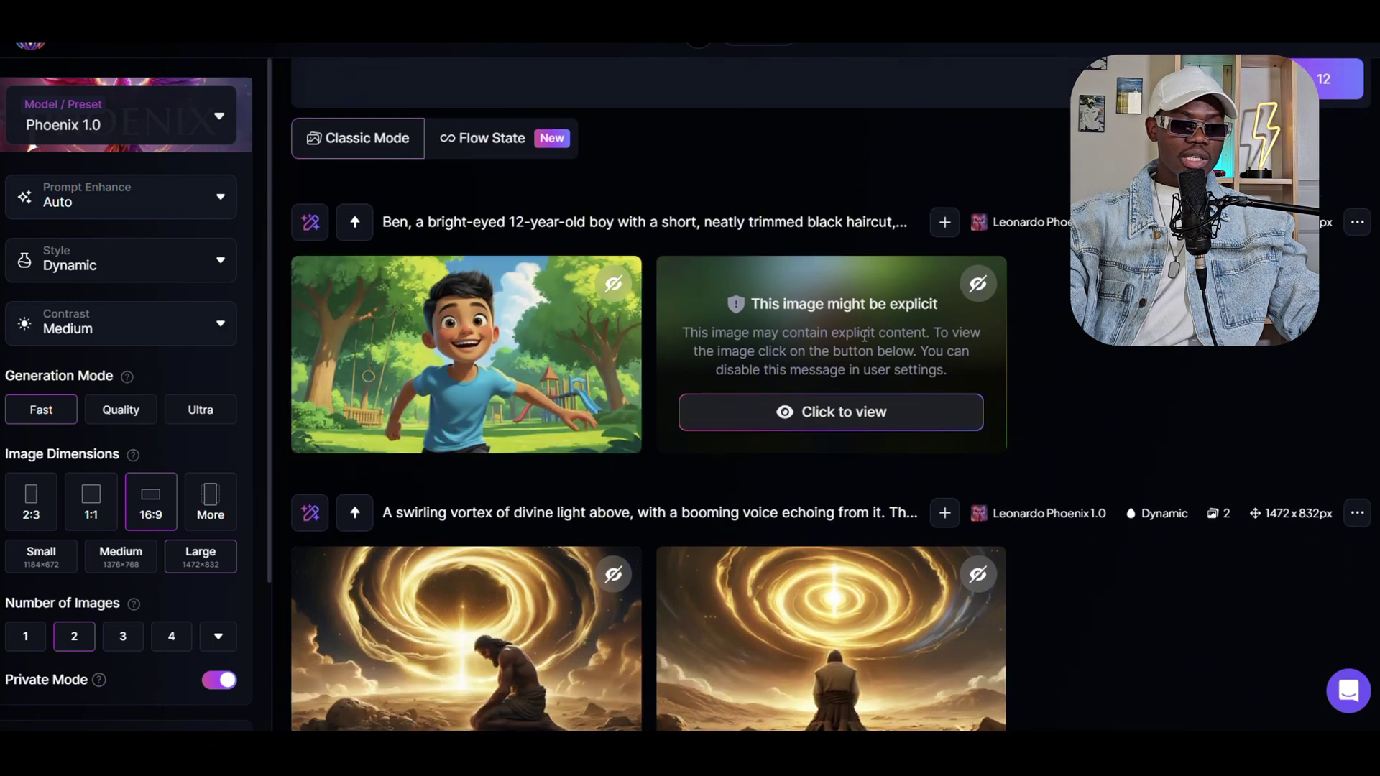
left_click(868, 403)
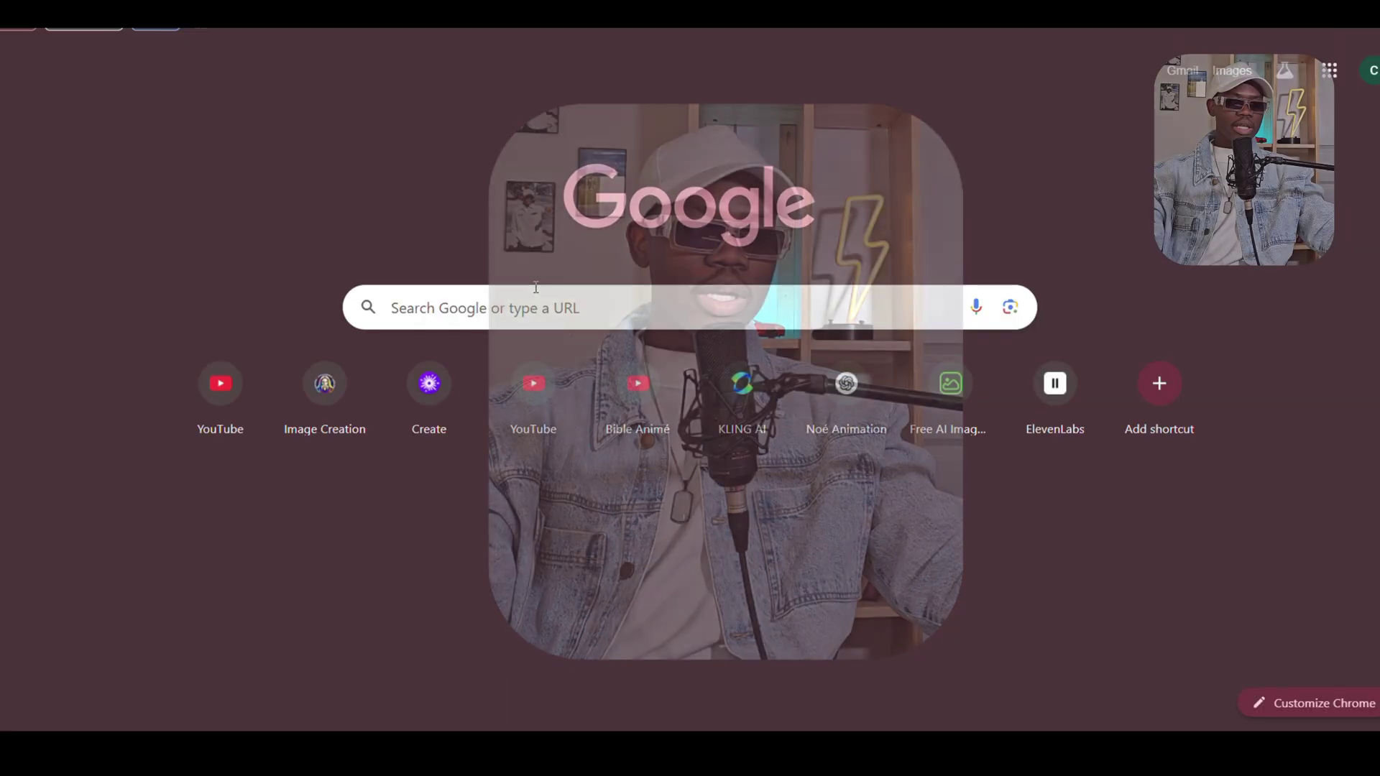
Step: Search Google for "vidu ai", open the Vidu AI website and enter its video creation app
left_click(548, 298)
type("v")
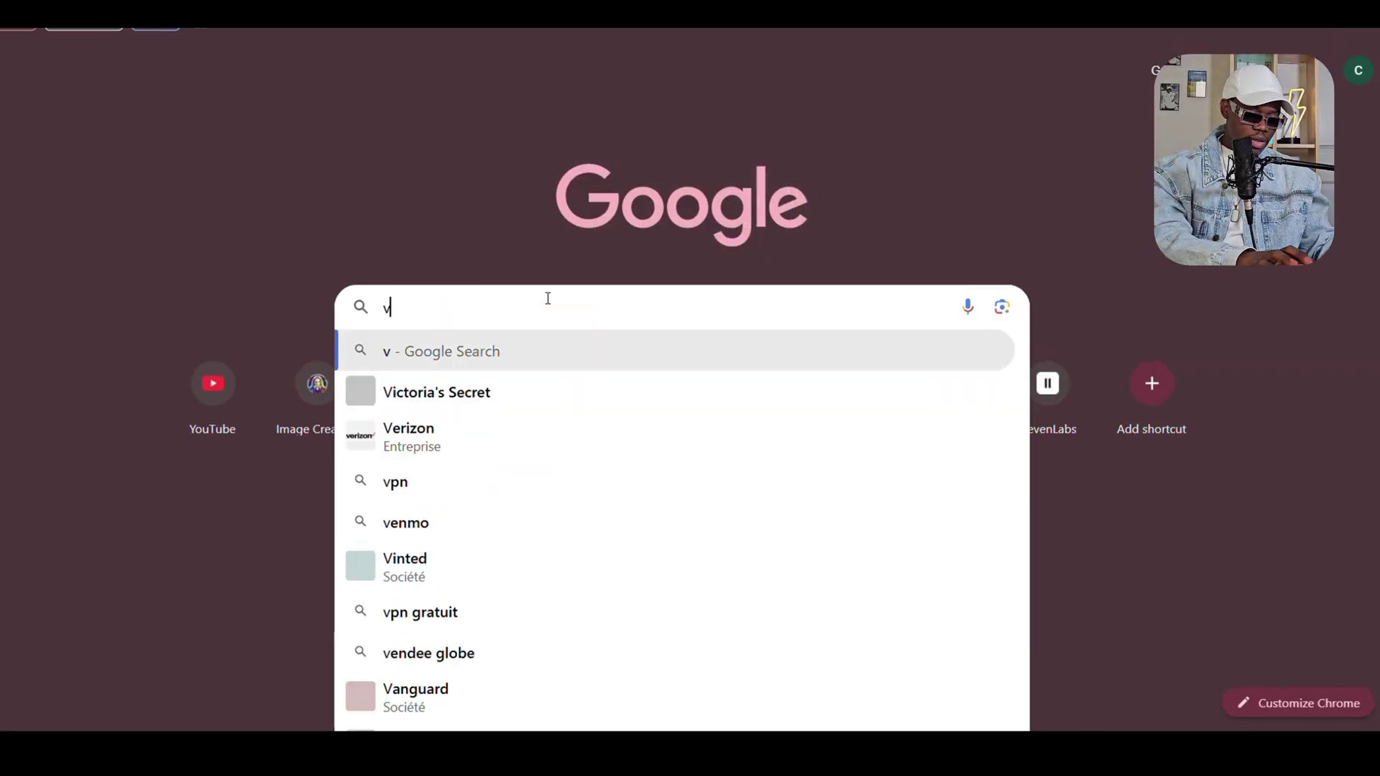
type("idu ")
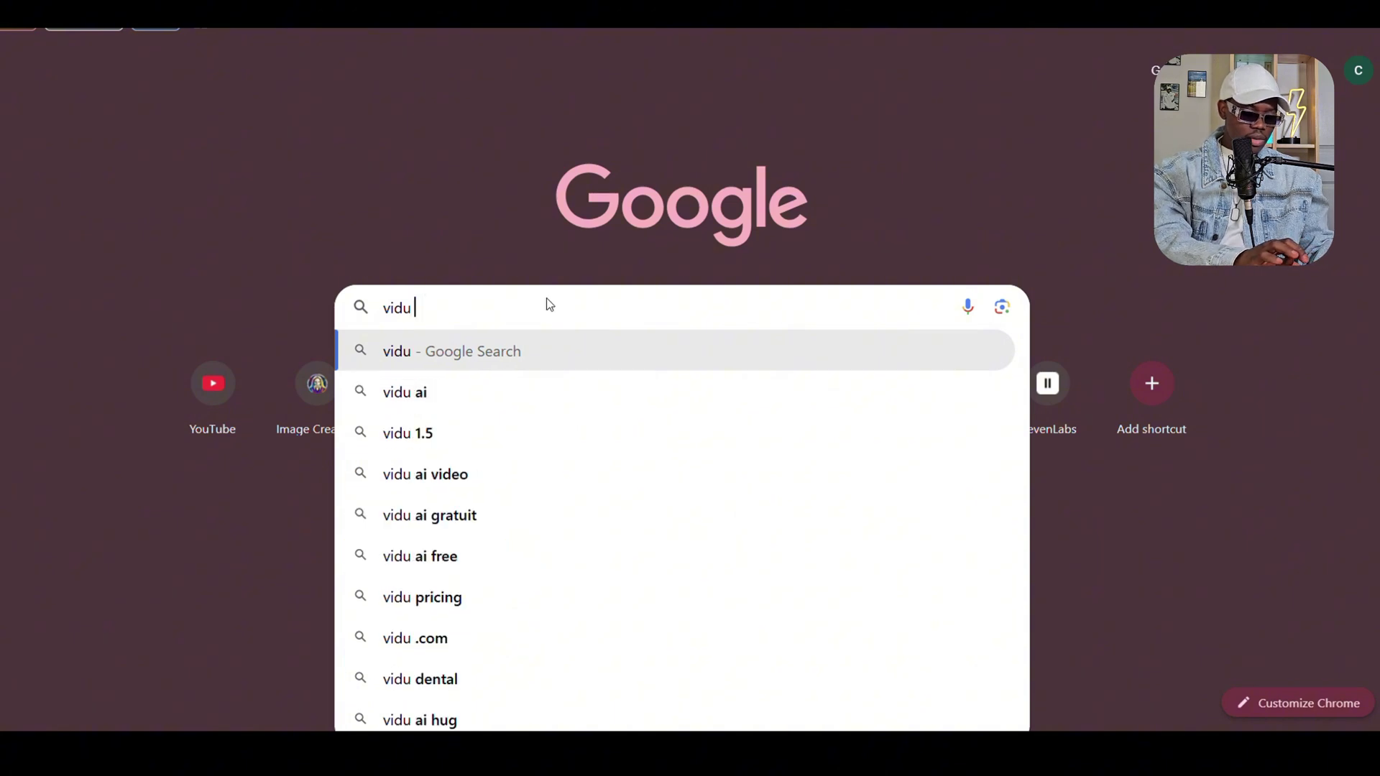
type("ai")
key("Return")
scroll(223, 283, "down", 3)
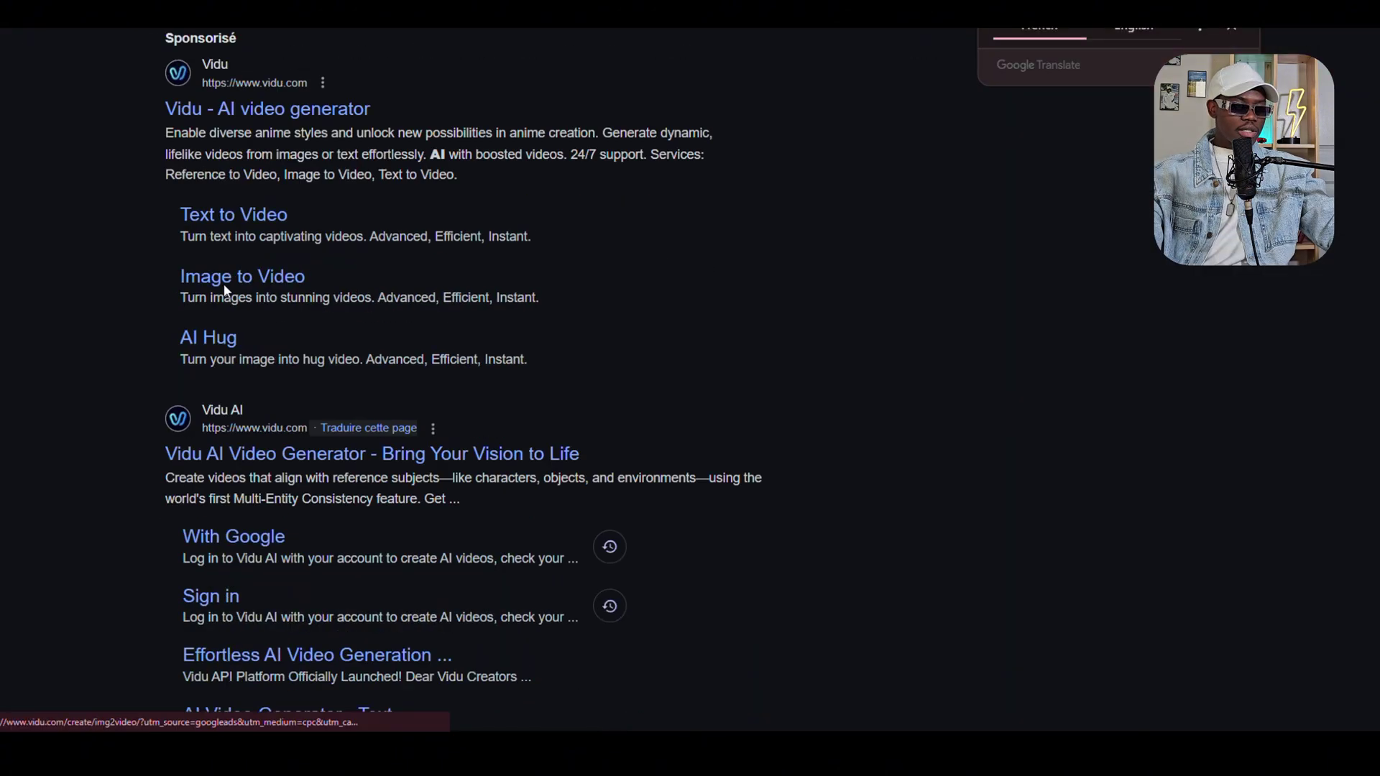
left_click(254, 401)
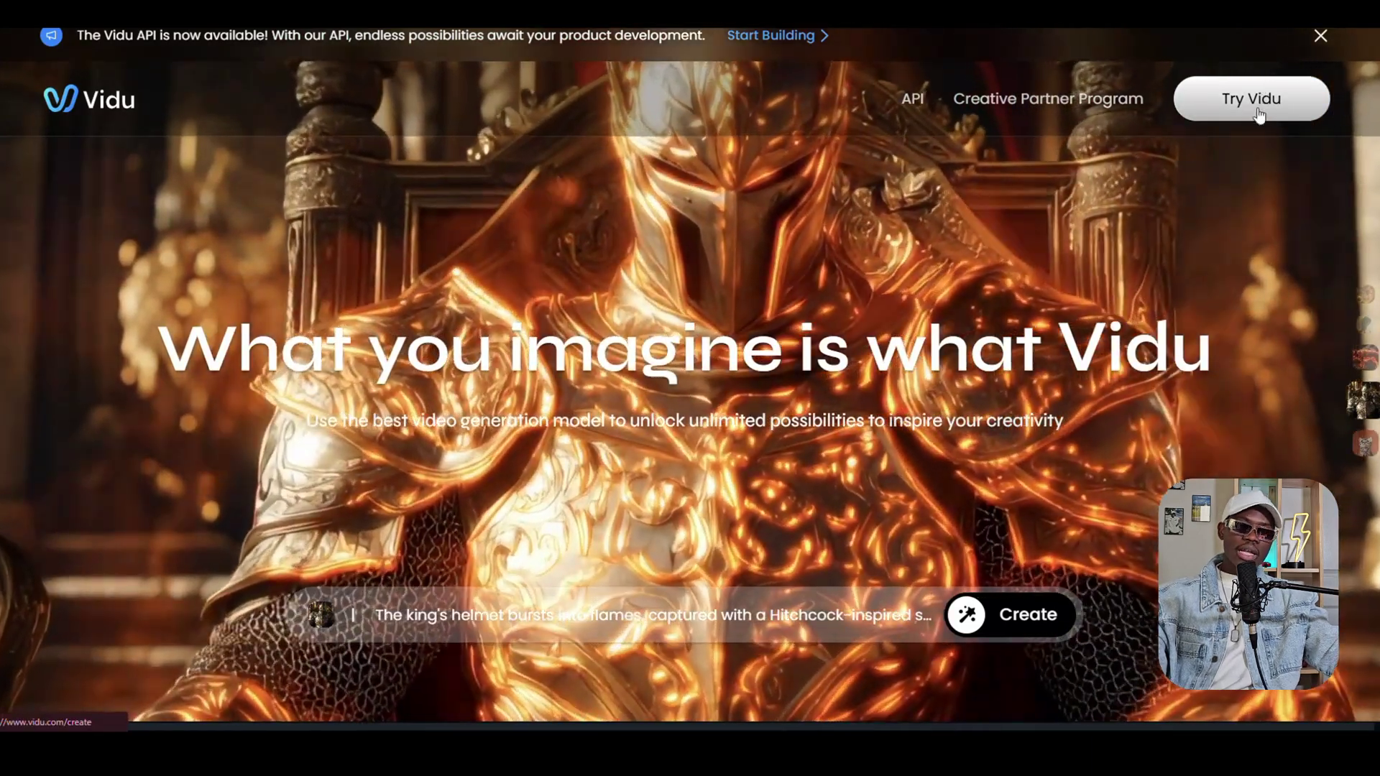
left_click(1259, 115)
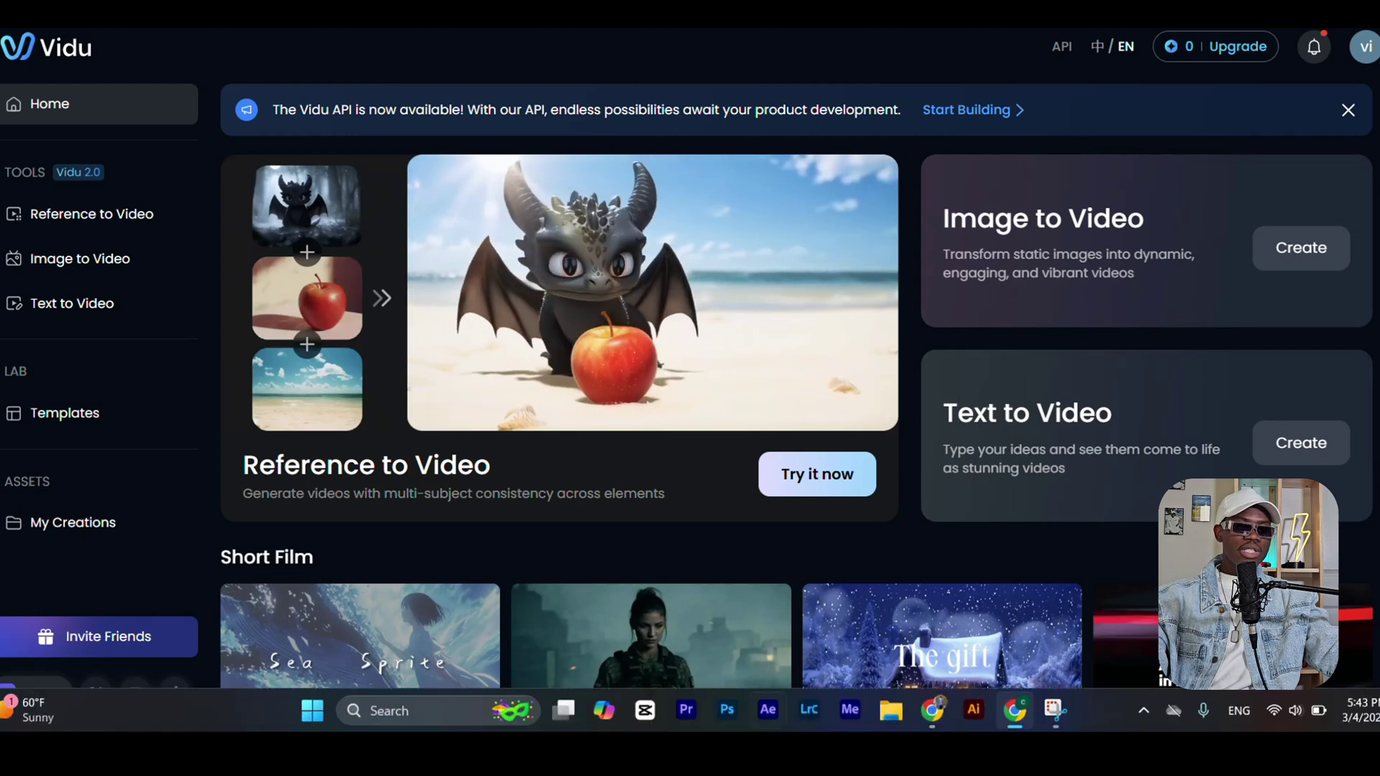
Step: Switch to the other Chrome window's Vidu account and upload the Leonardo_Phoenix_10_Ben image as the Image to Video starting frame
left_click(1015, 716)
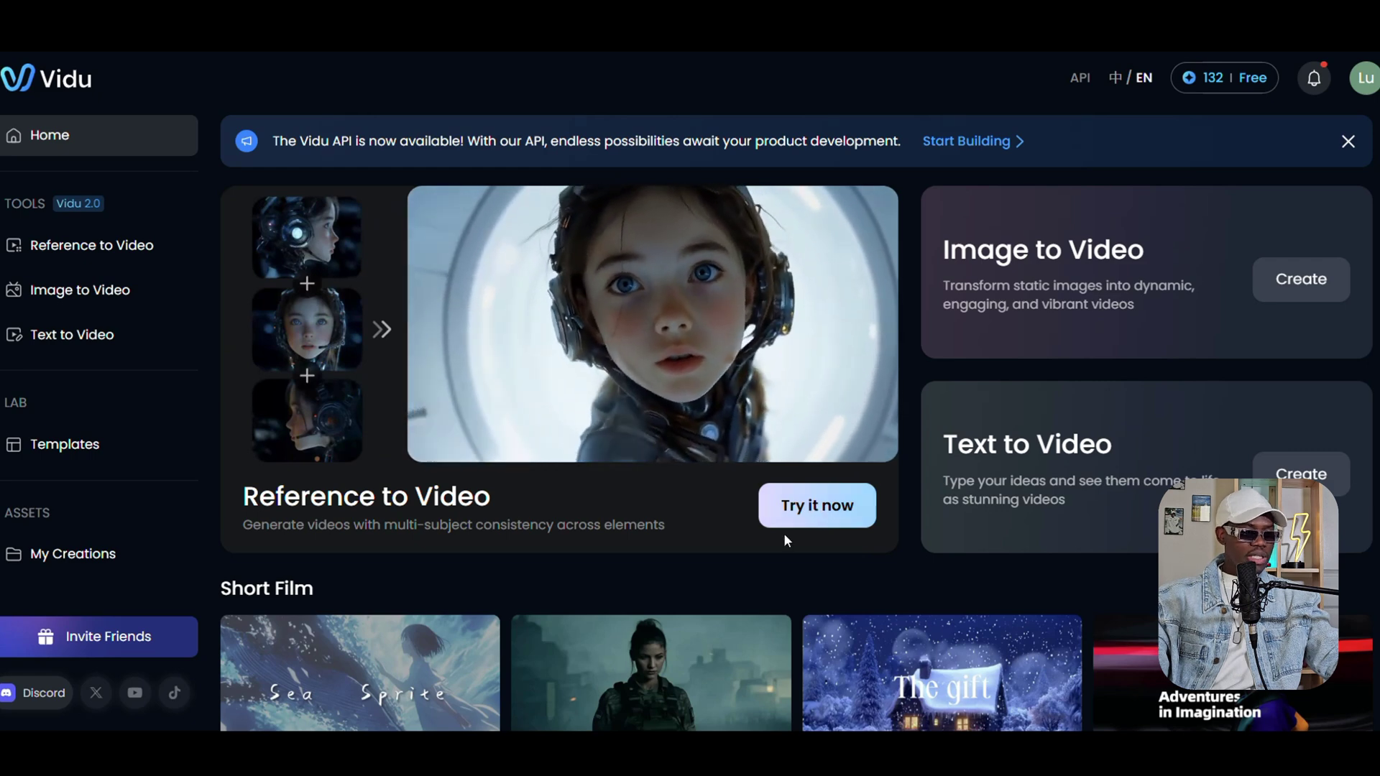
left_click(826, 517)
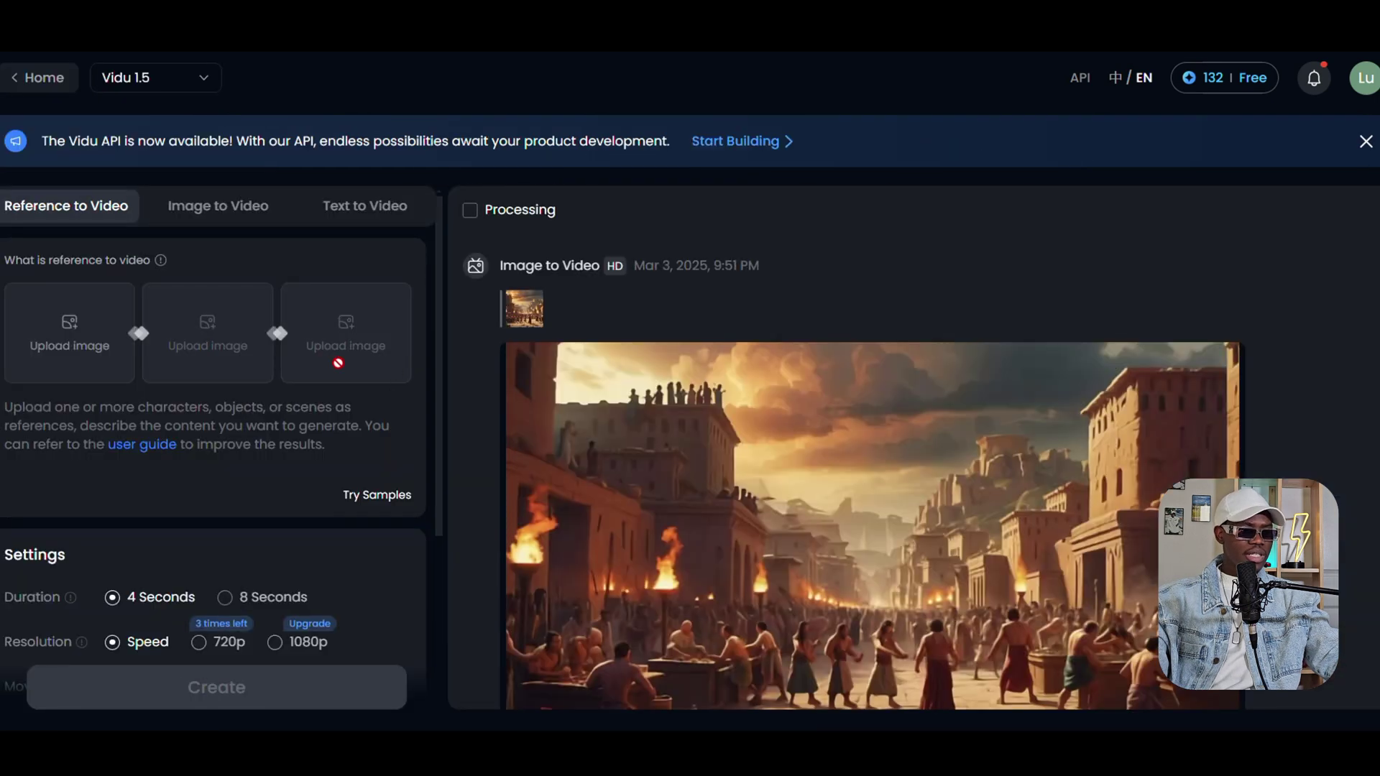
left_click(213, 215)
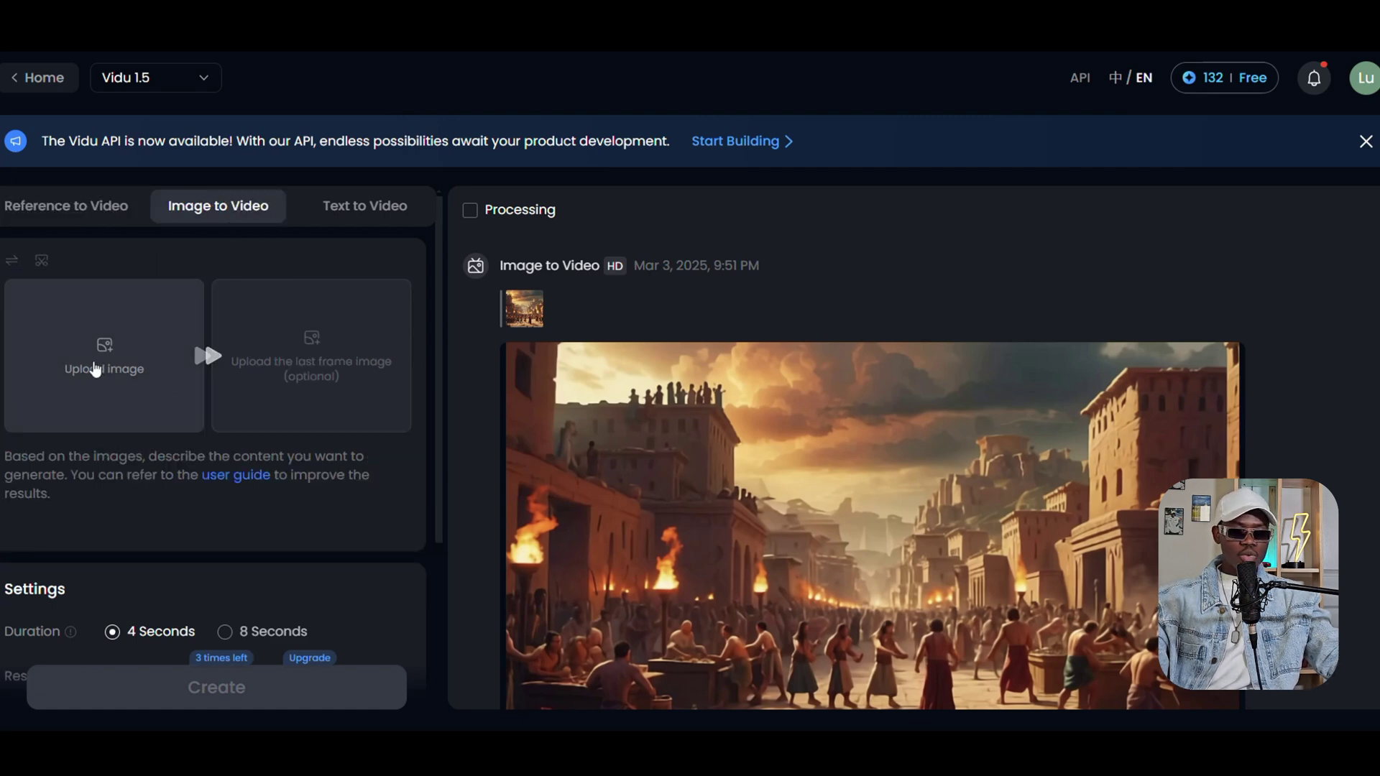
left_click(94, 370)
left_click(965, 149)
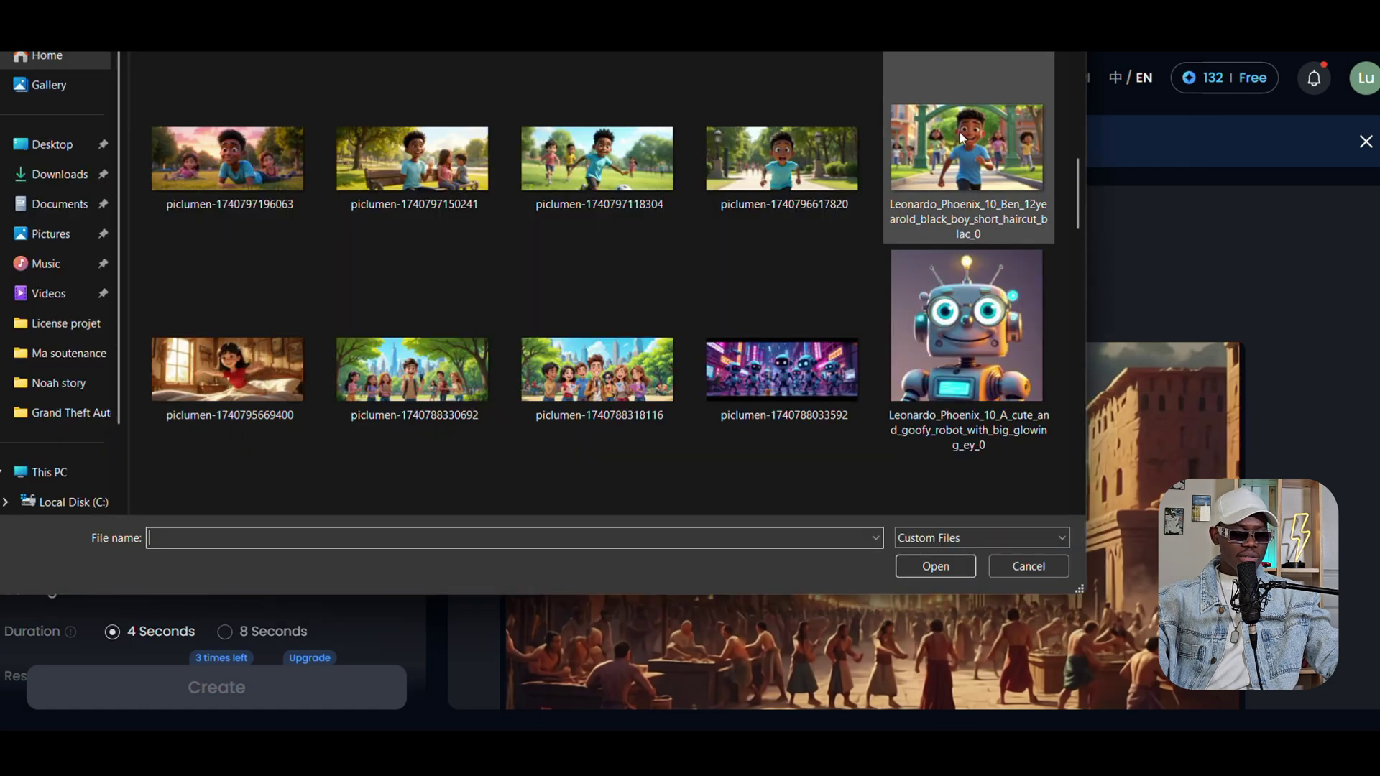
double_click(967, 148)
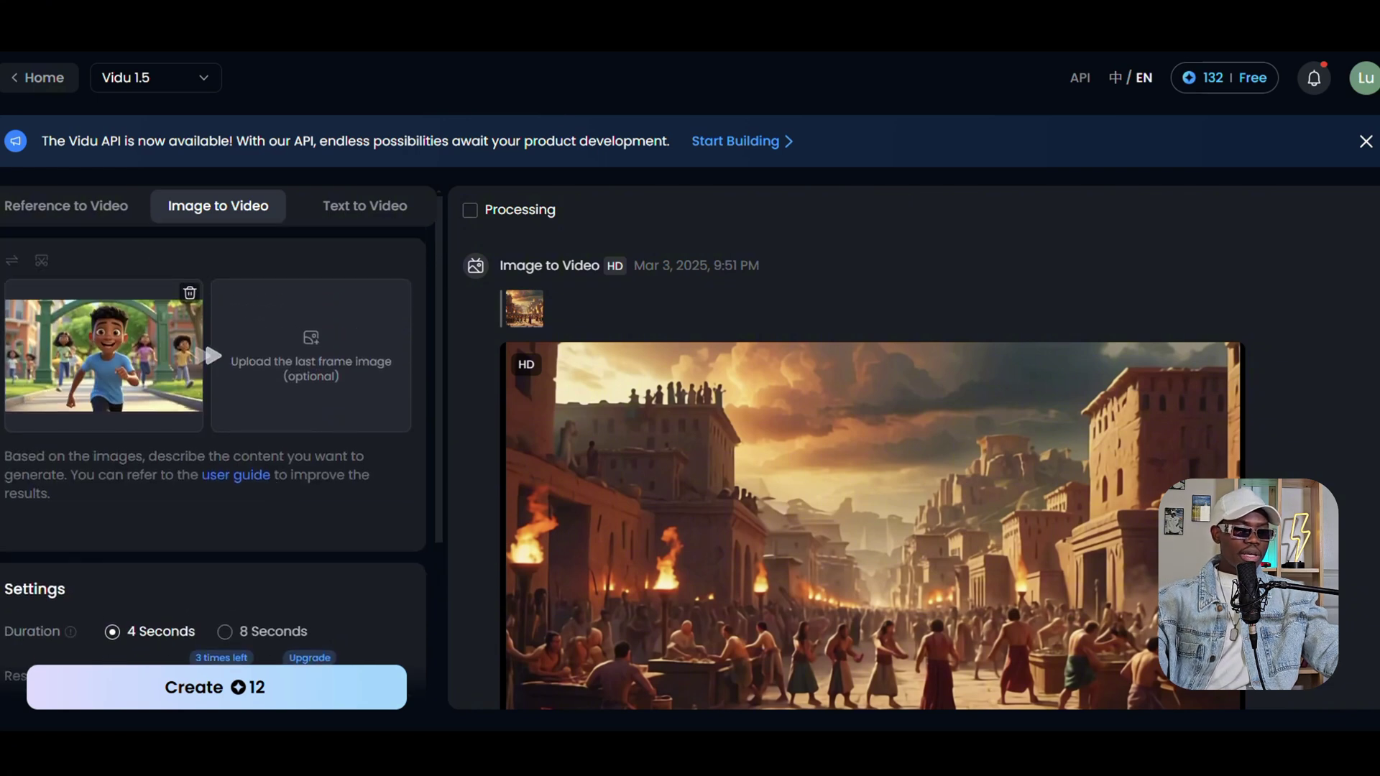
Step: Switch to the ChatGPT window and copy the Scene 1 image prompt describing Ben running joyfully in the park
mouse_move(880, 719)
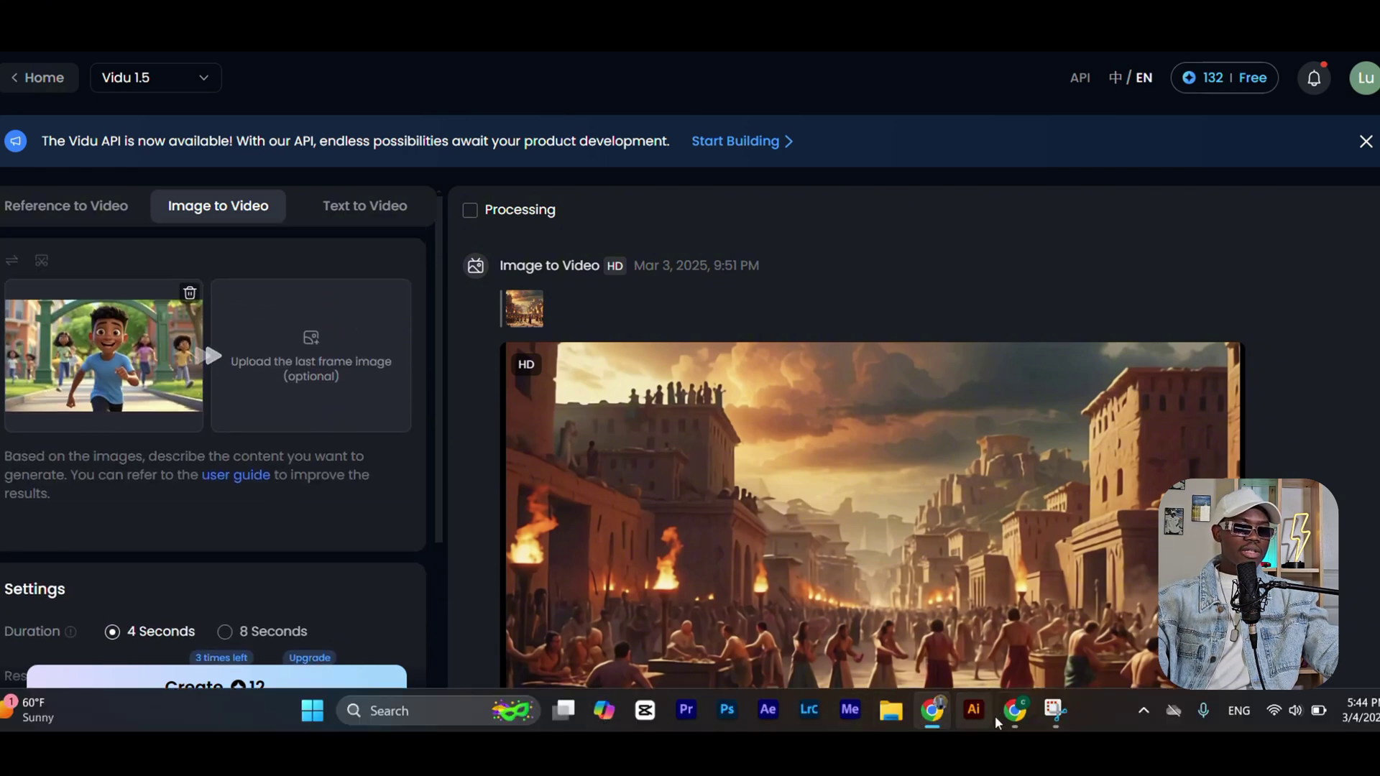
mouse_move(948, 713)
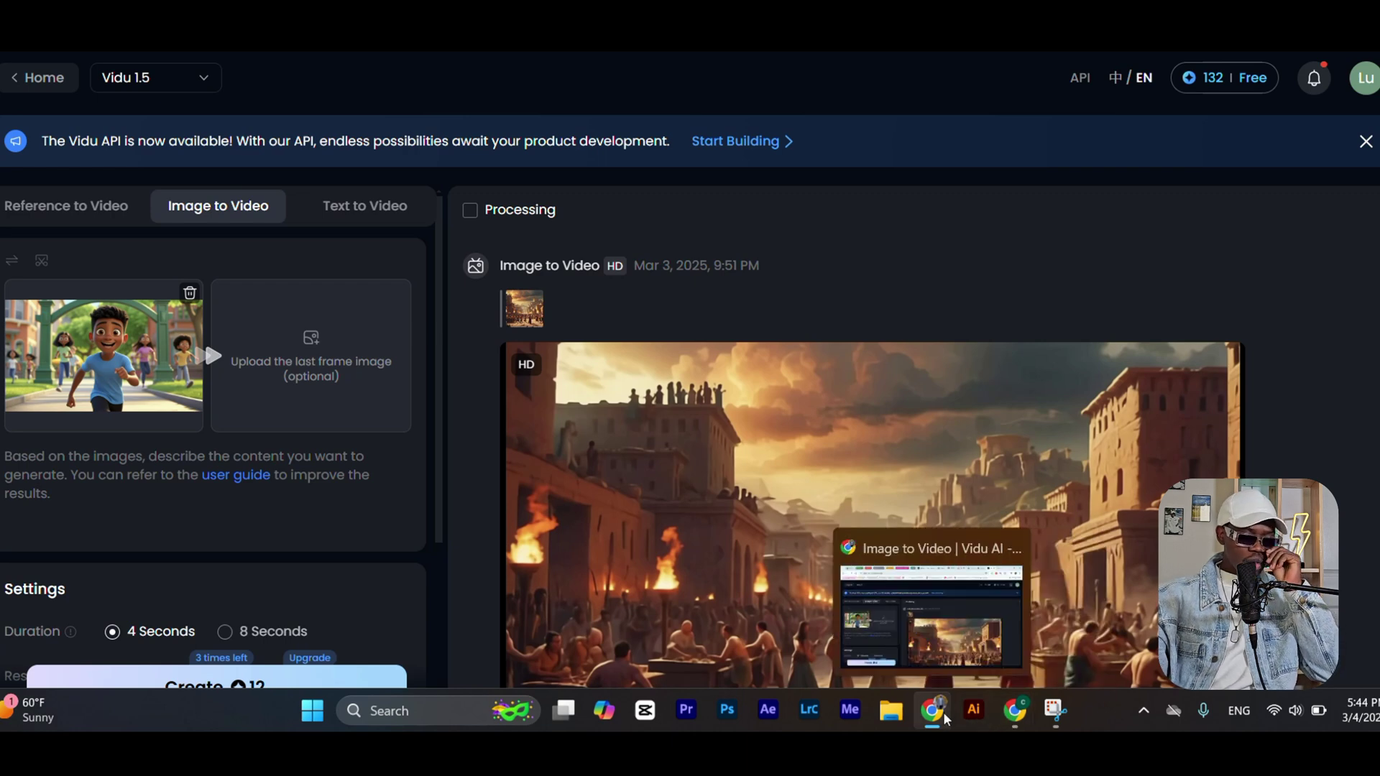
left_click(1010, 715)
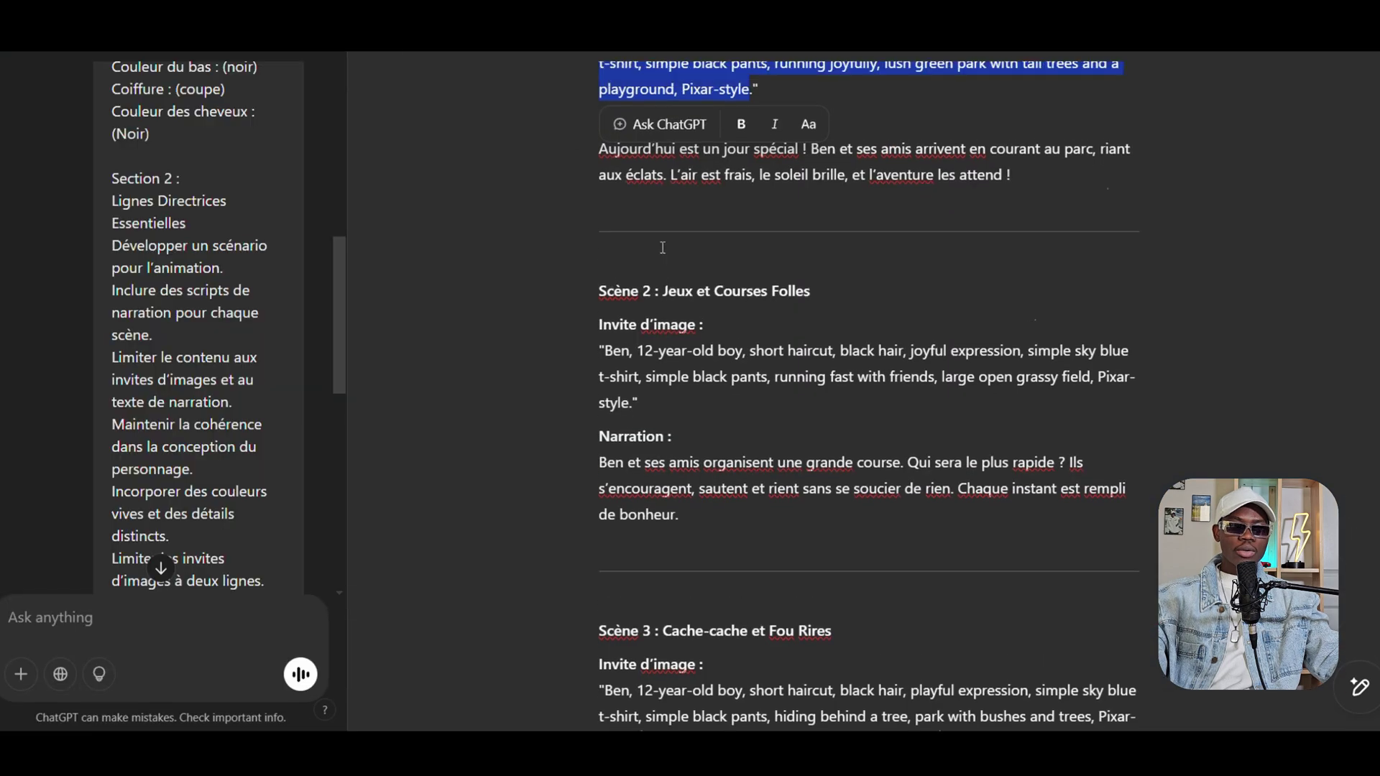
scroll(662, 247, "up", 4)
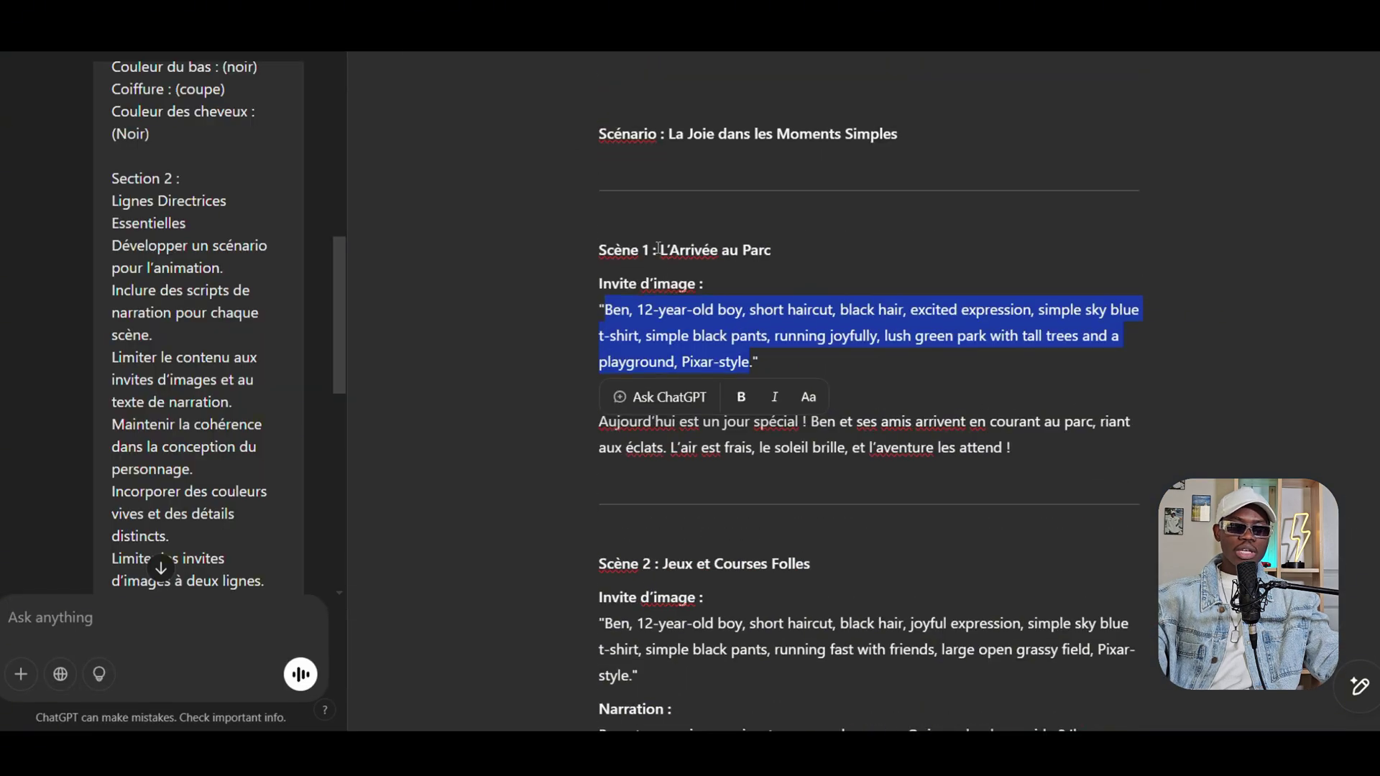
right_click(665, 348)
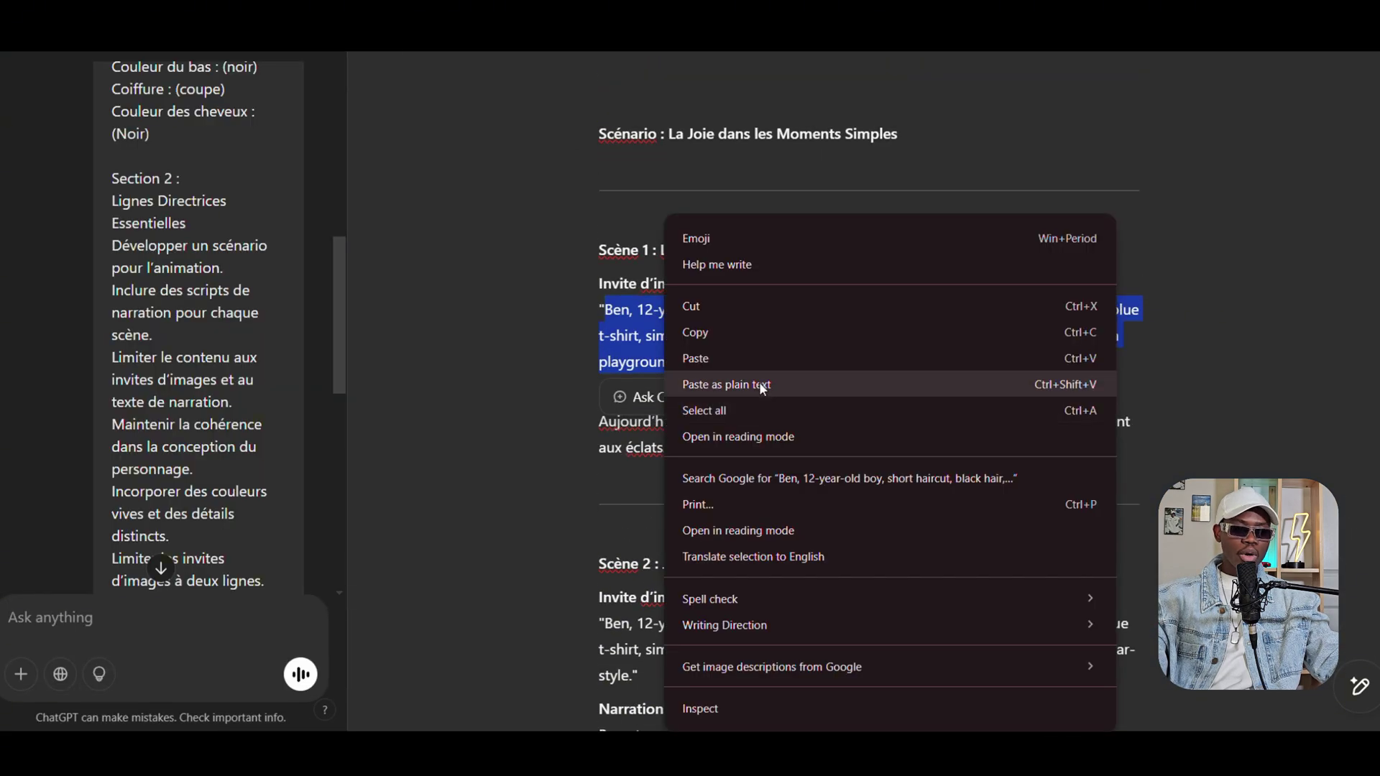
left_click(748, 344)
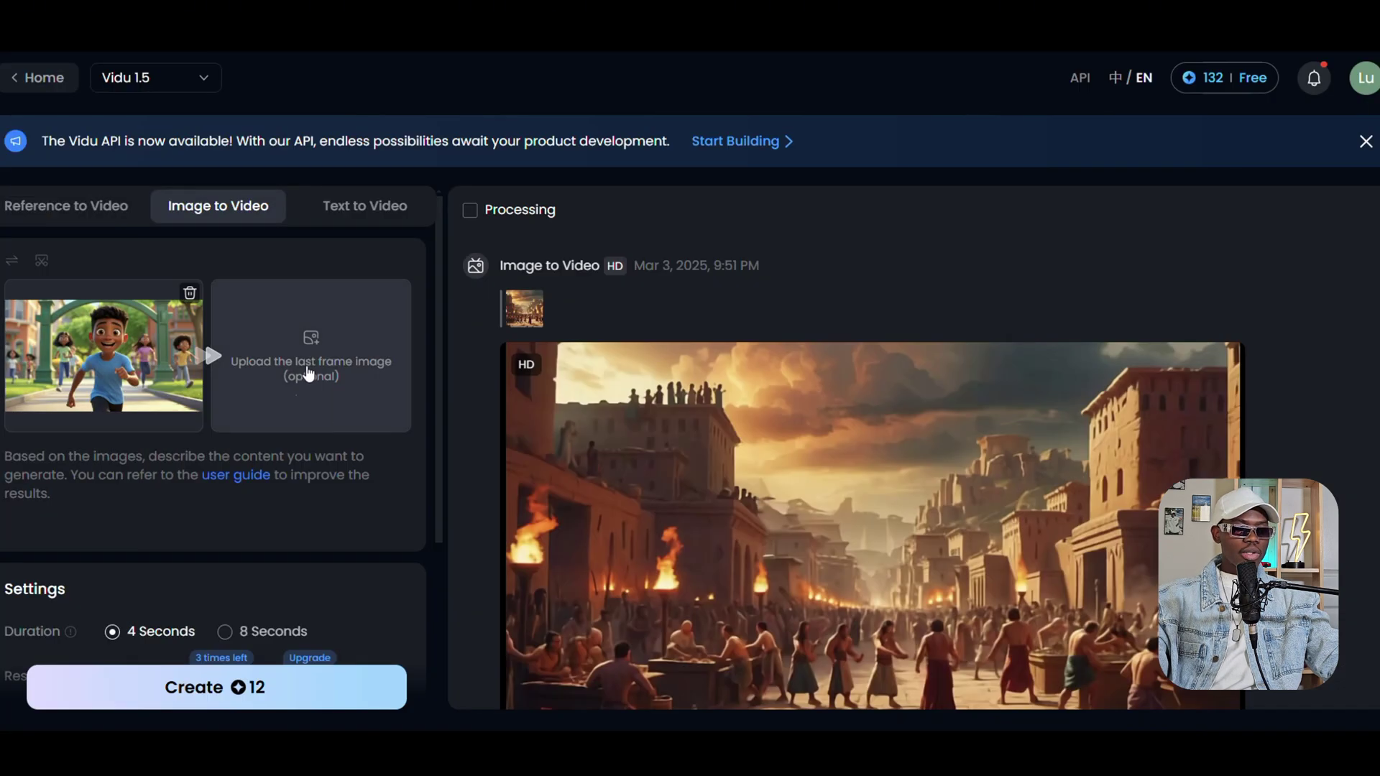
Step: Paste the Scene 1 prompt as the video description in Vidu and generate one 4-second video at Speed resolution with Auto movement
scroll(280, 503, "down", 1)
scroll(140, 354, "down", 2)
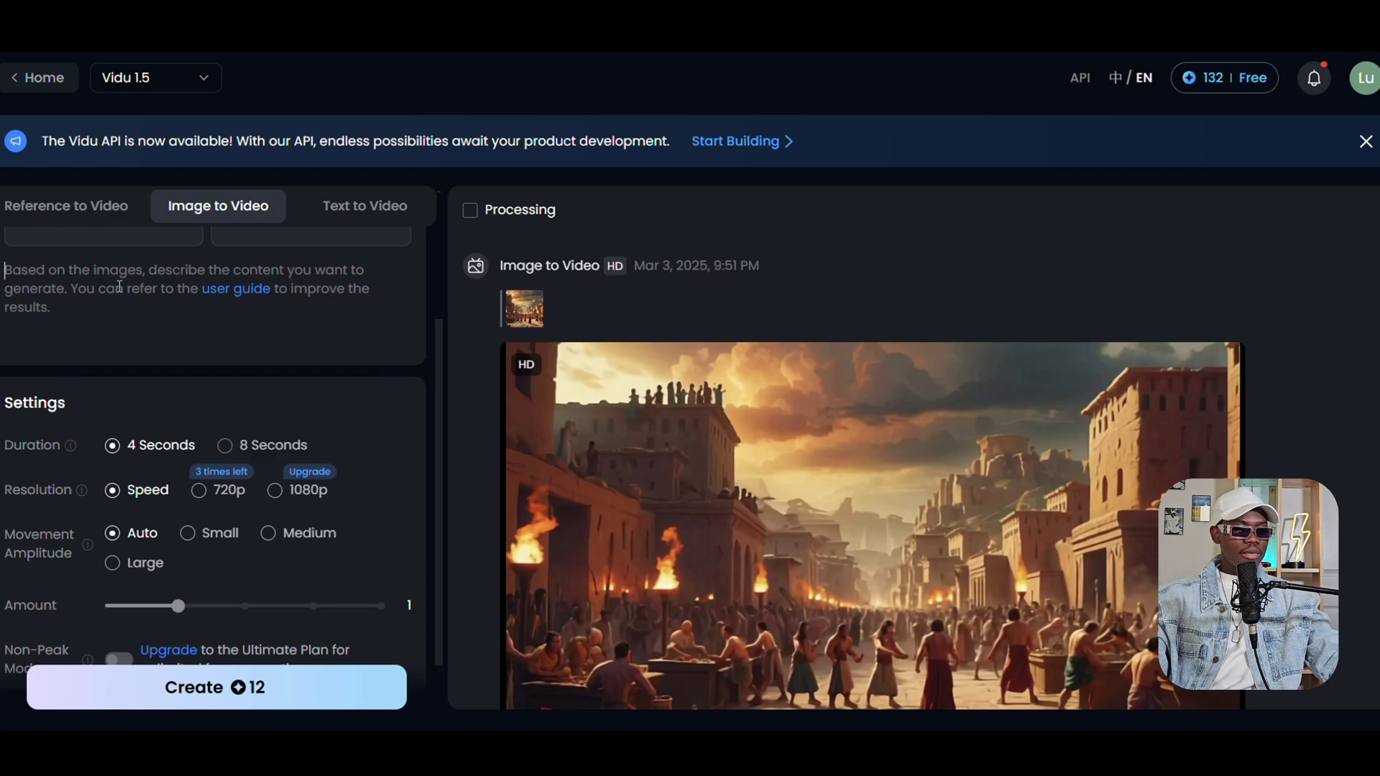
key("ctrl+v")
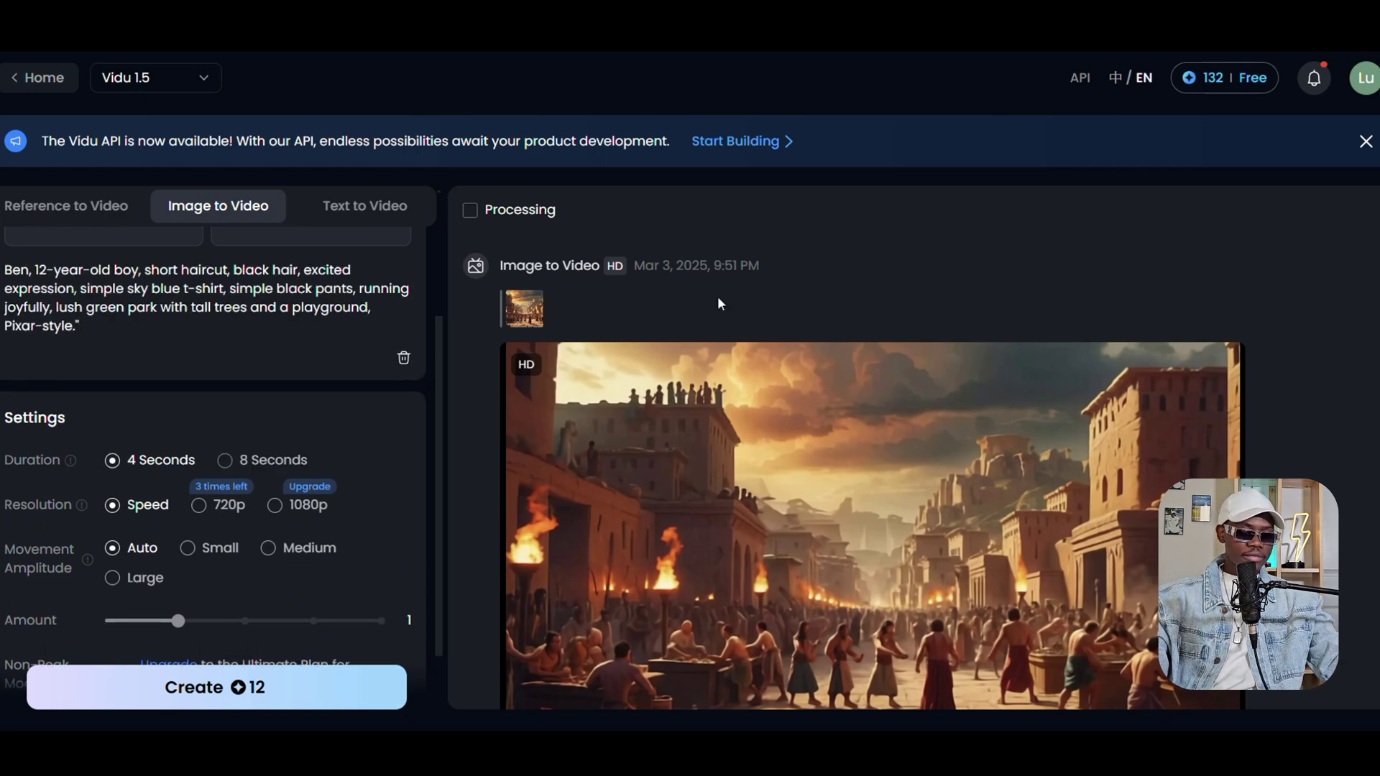
scroll(692, 445, "down", 3)
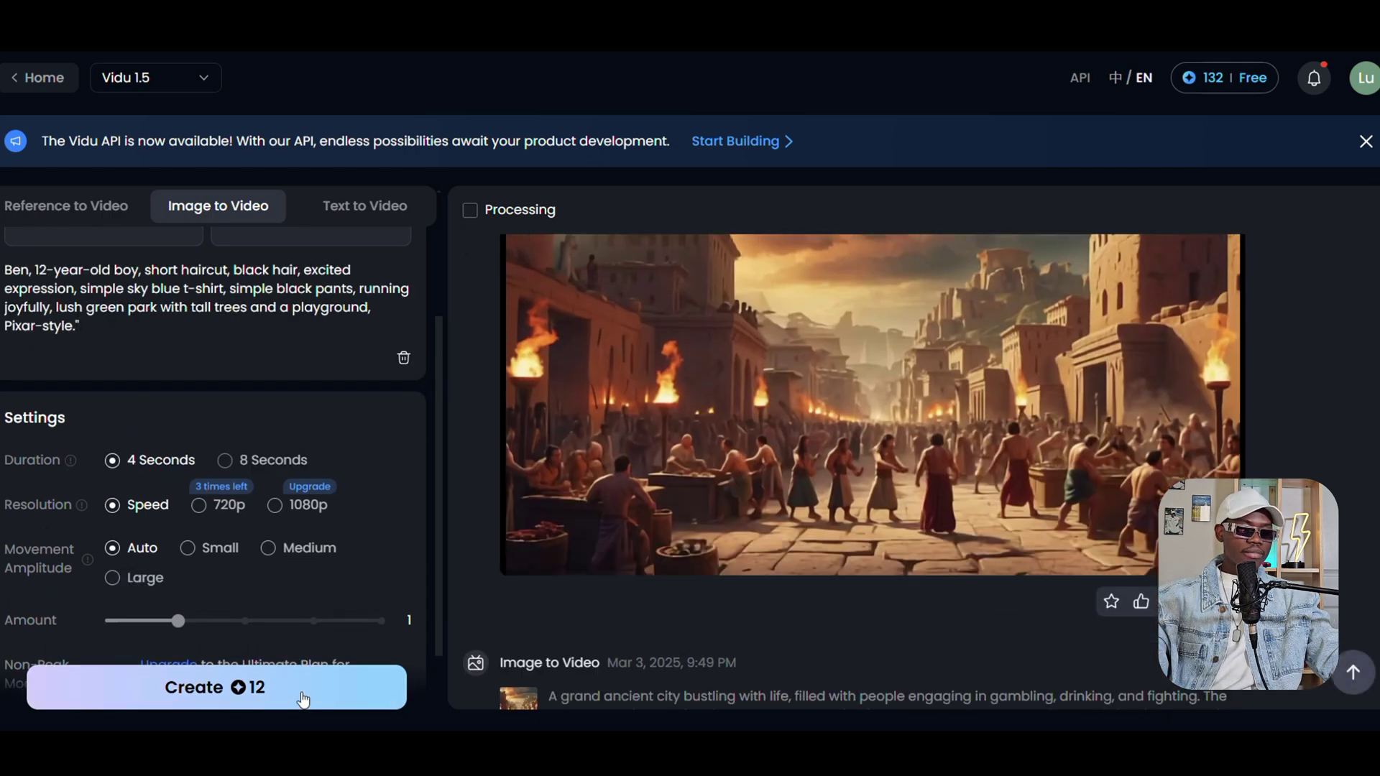
left_click(303, 688)
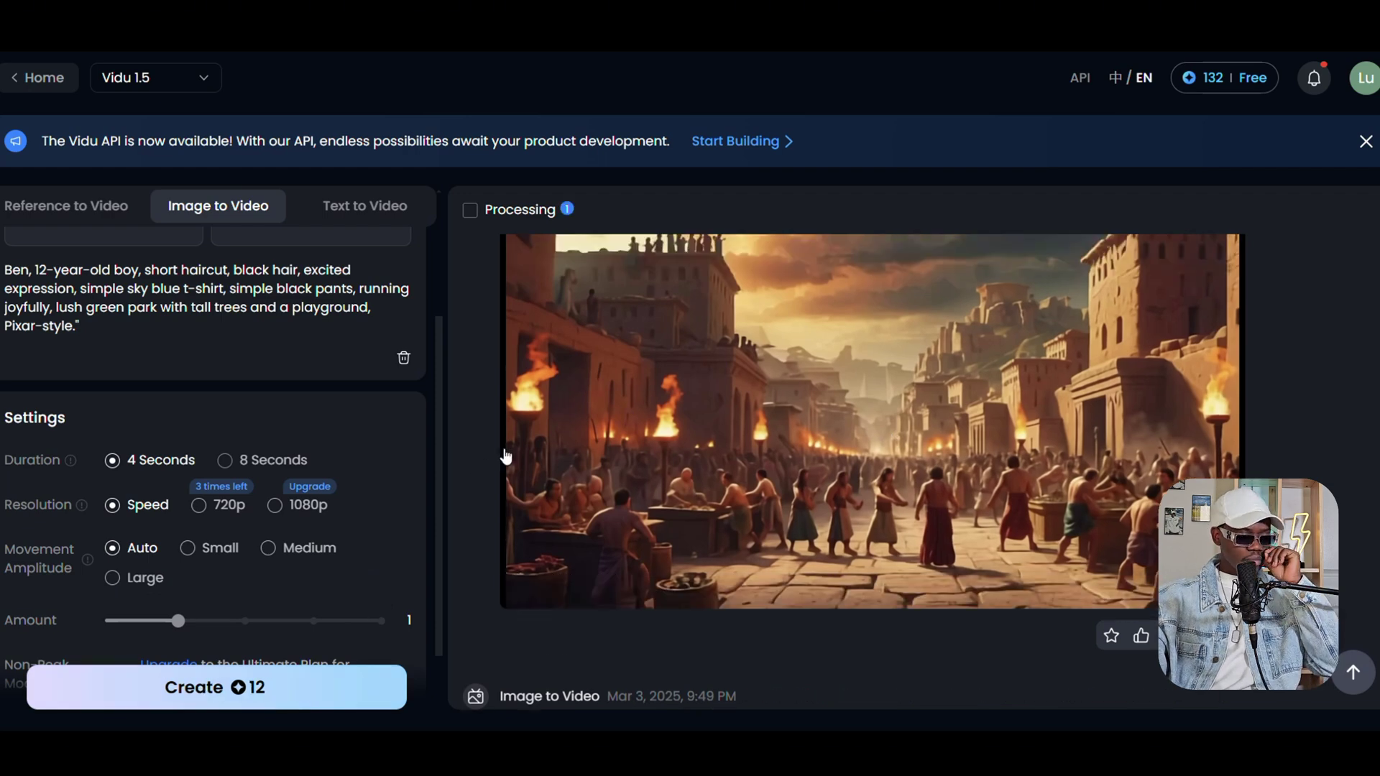
scroll(510, 451, "up", 4)
scroll(391, 442, "up", 3)
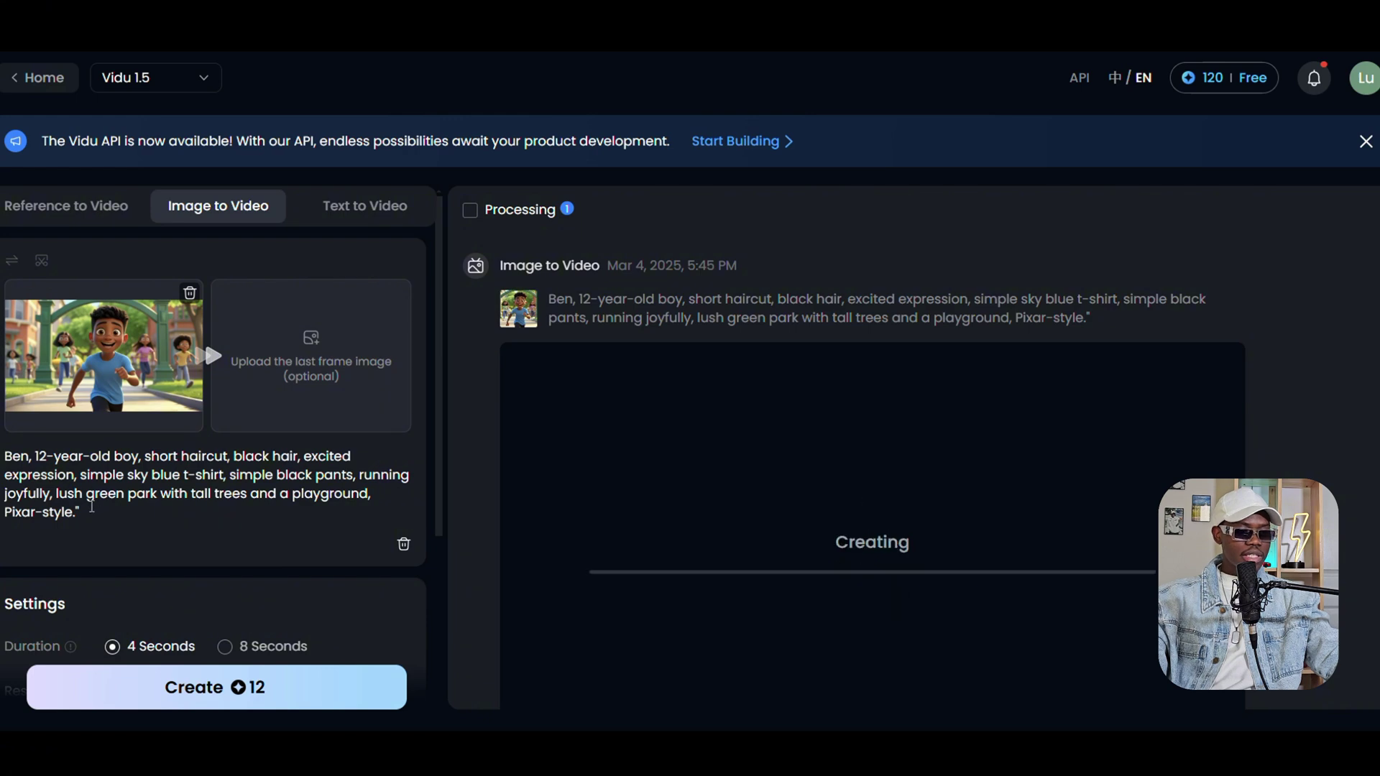
Step: Review the video generation settings and compare Vidu's yearly and monthly subscription plans
scroll(145, 500, "down", 3)
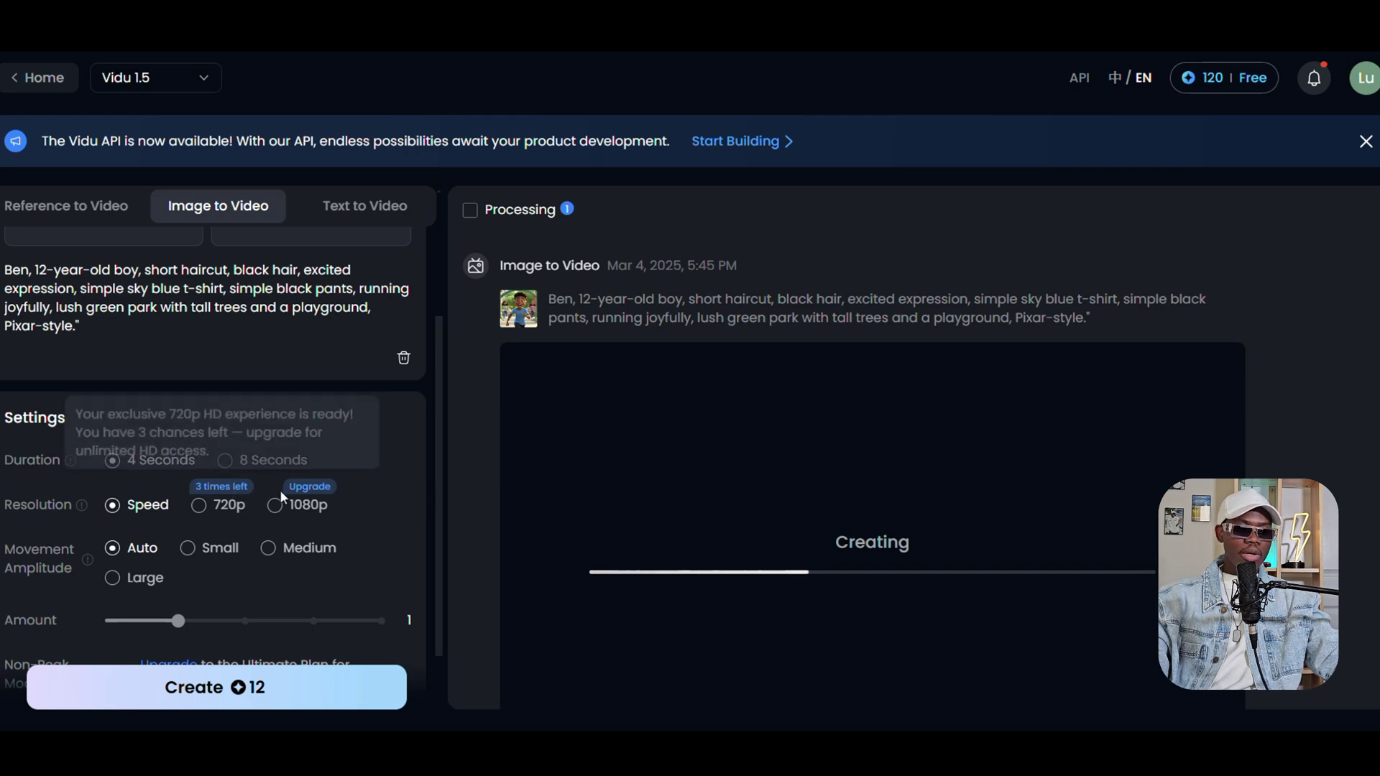
mouse_move(1213, 83)
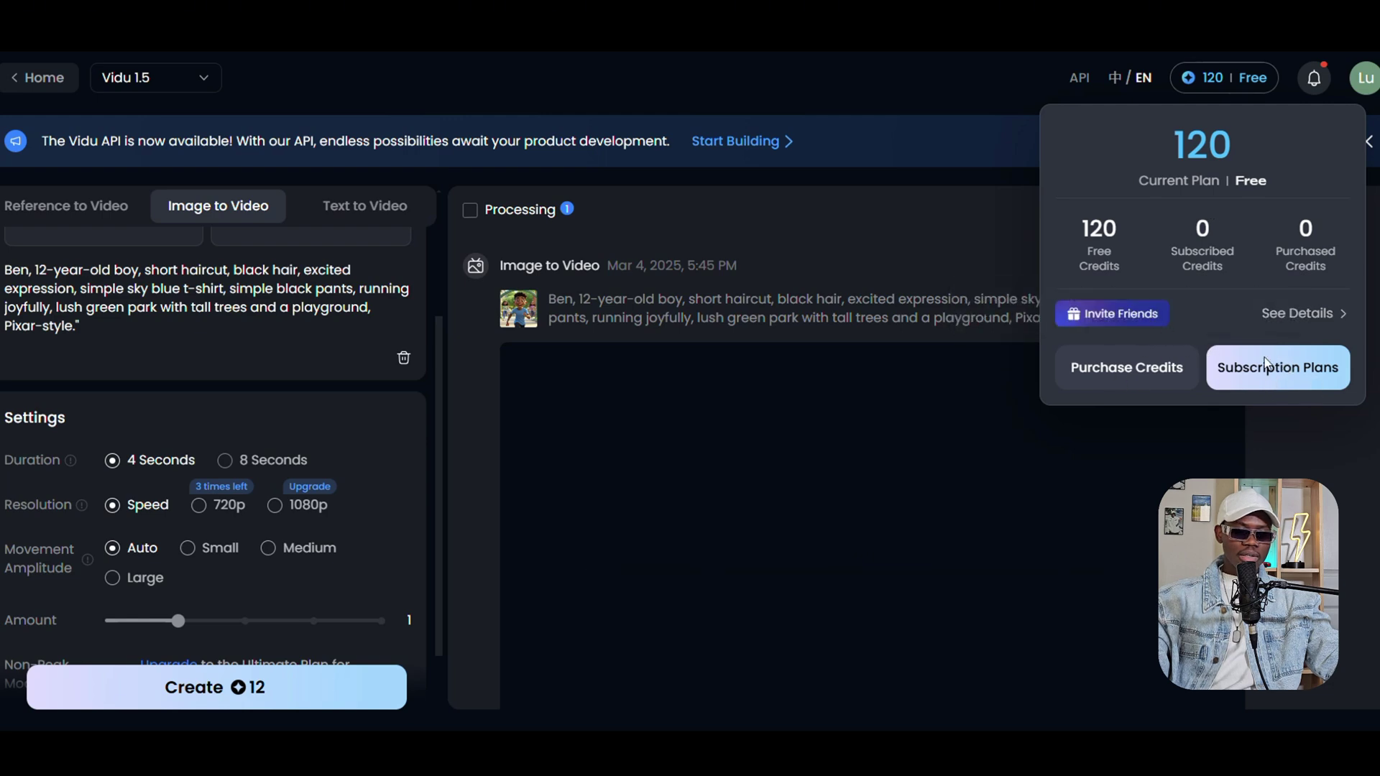
left_click(1266, 365)
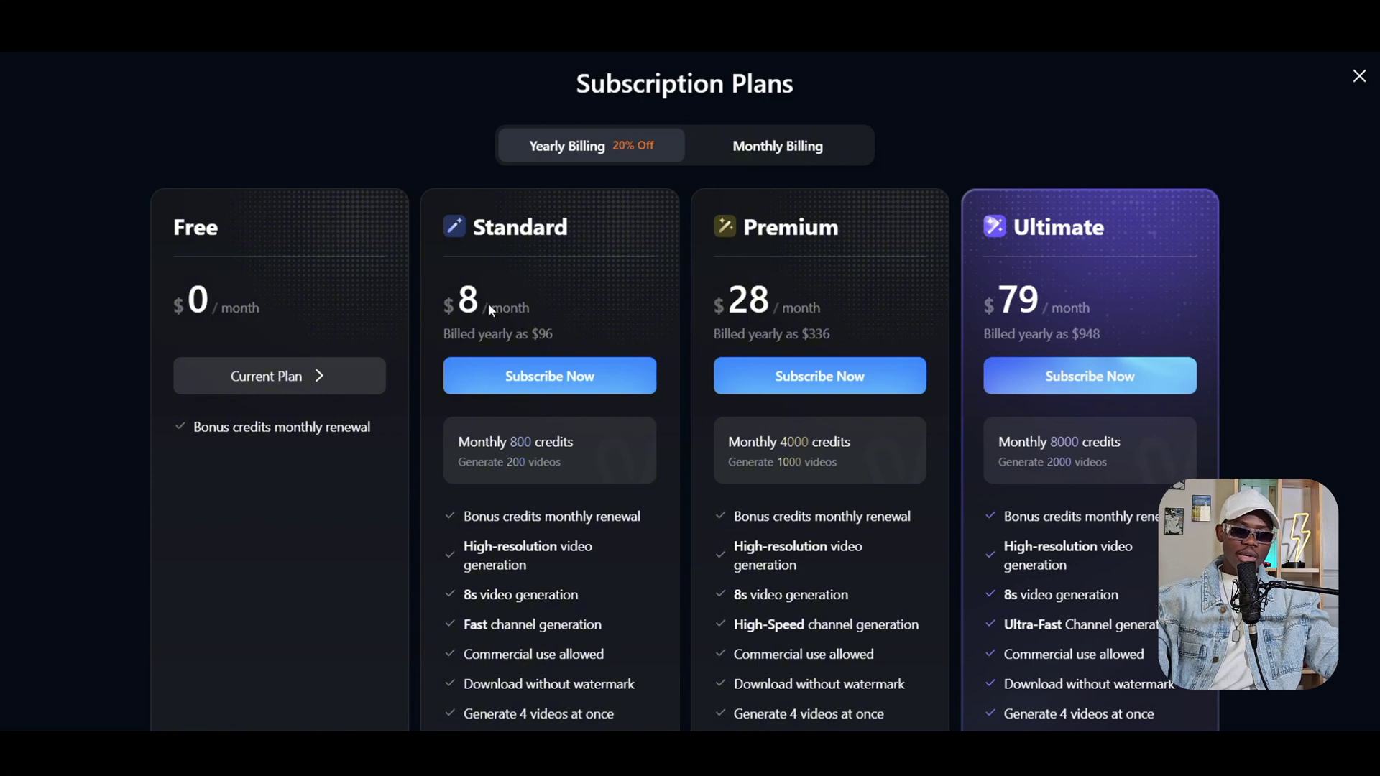
left_click(733, 151)
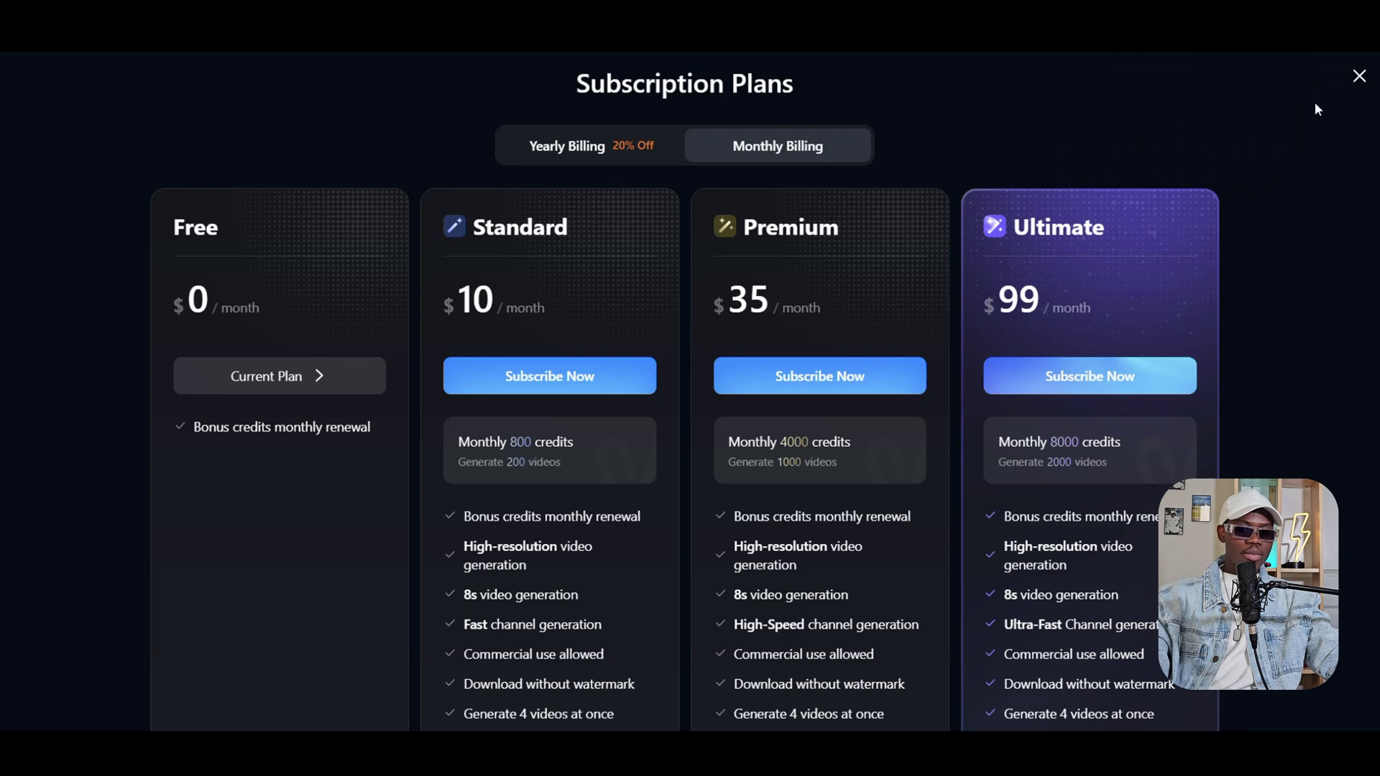
left_click(1359, 77)
Step: Open the generated video of Ben in its detail view and replay it
scroll(342, 463, "down", 1)
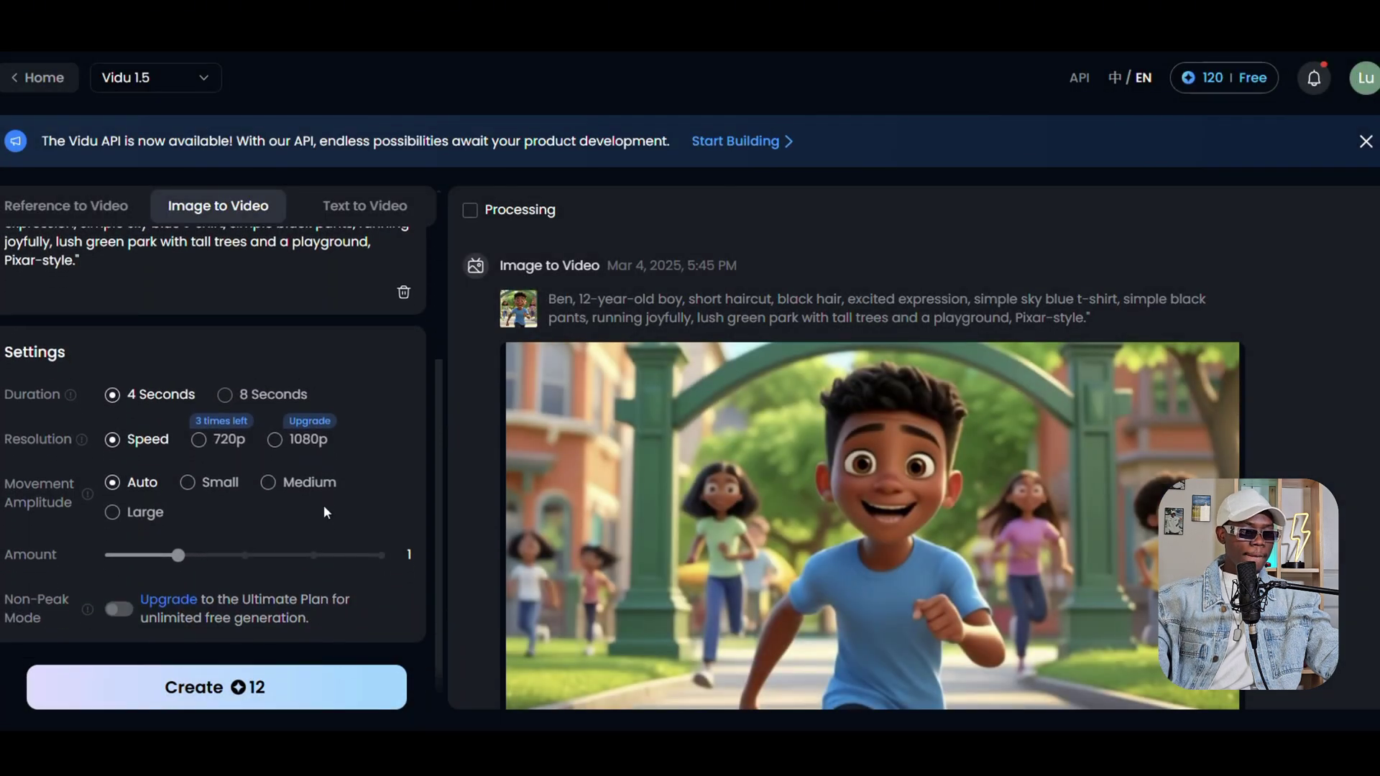
scroll(597, 532, "down", 1)
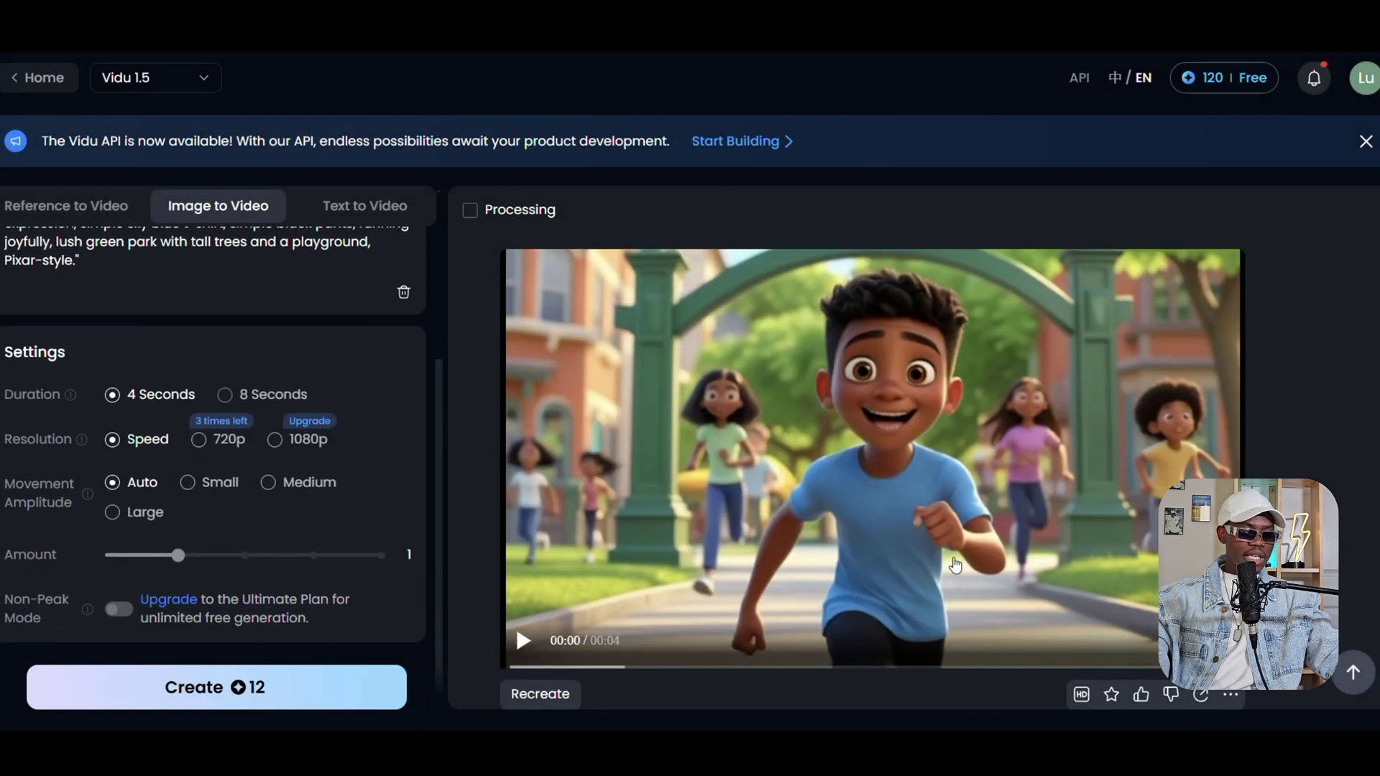
left_click(772, 508)
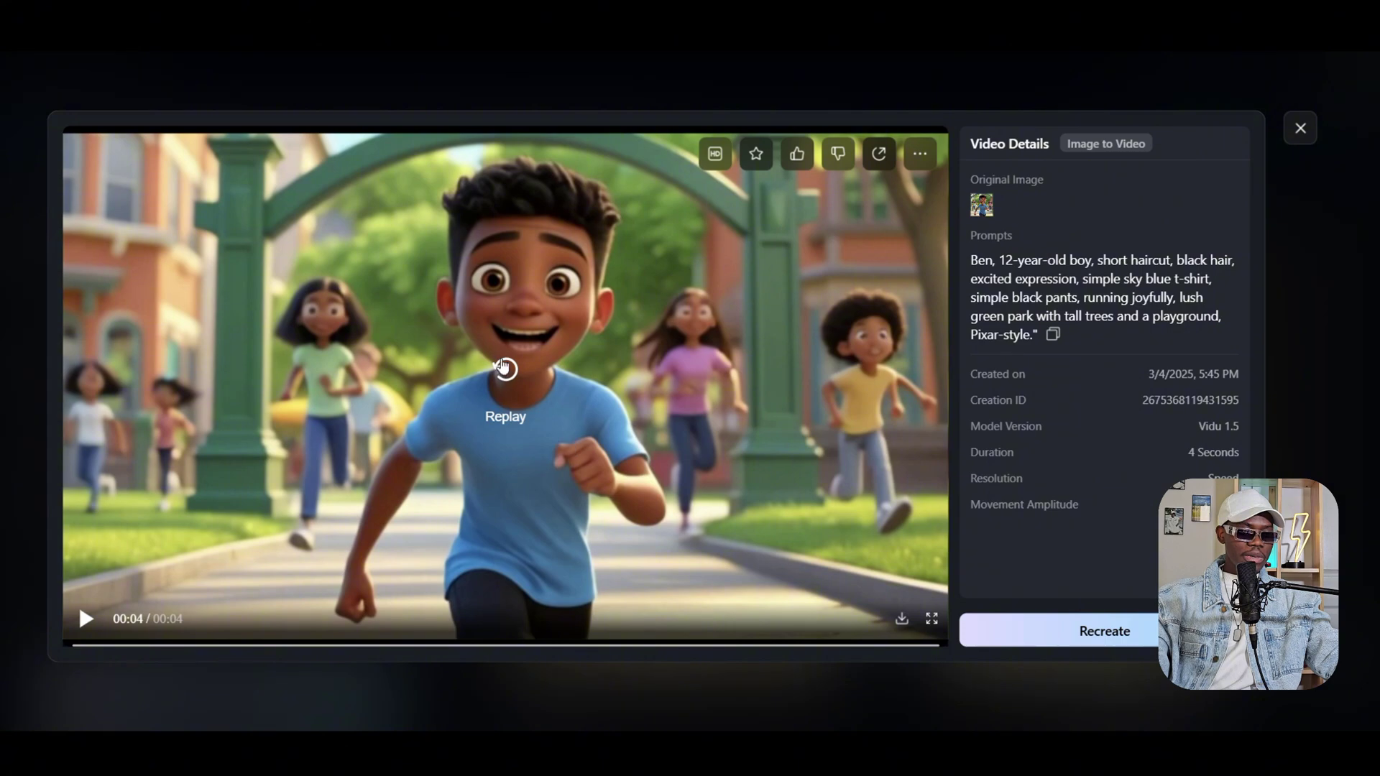
left_click(505, 368)
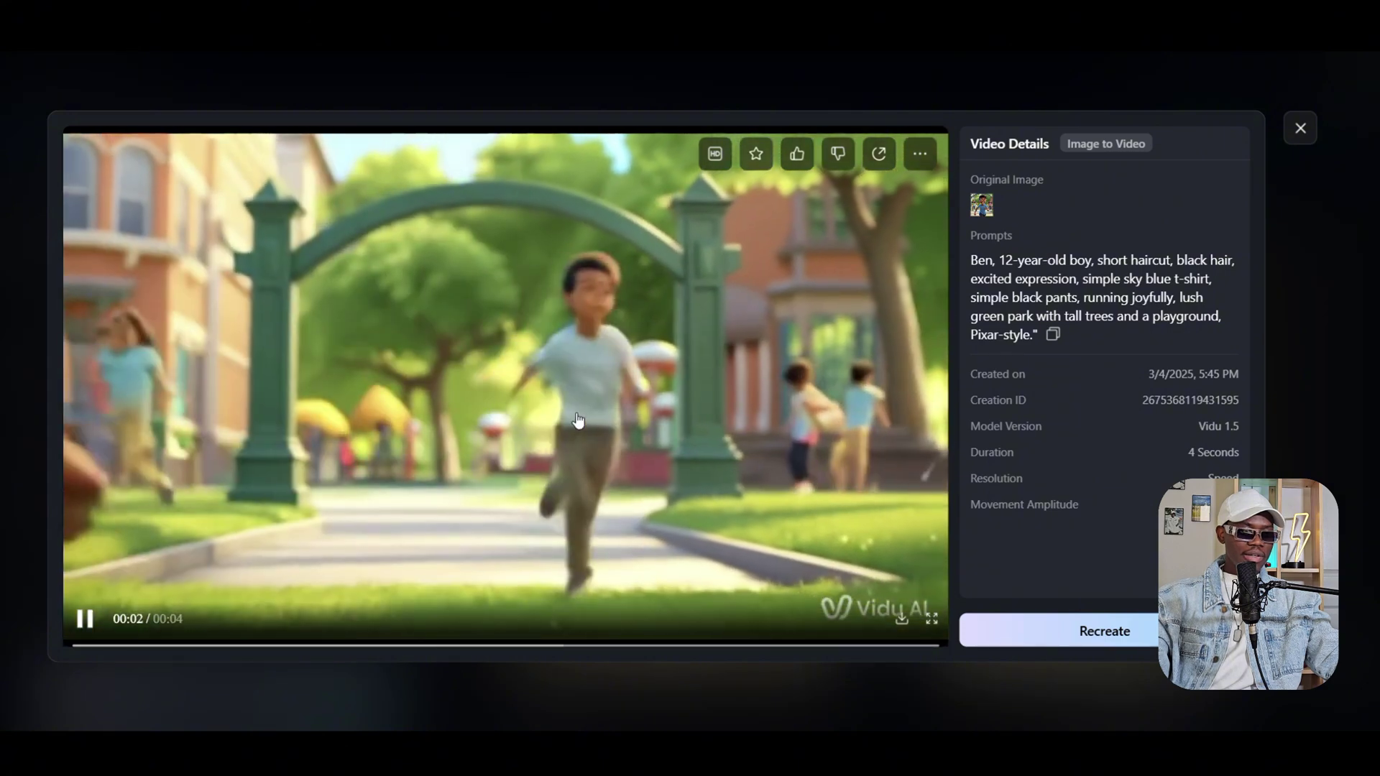
Step: Replay the generated clip of Ben running from its middle and from the start, and close its detail view
left_click(687, 644)
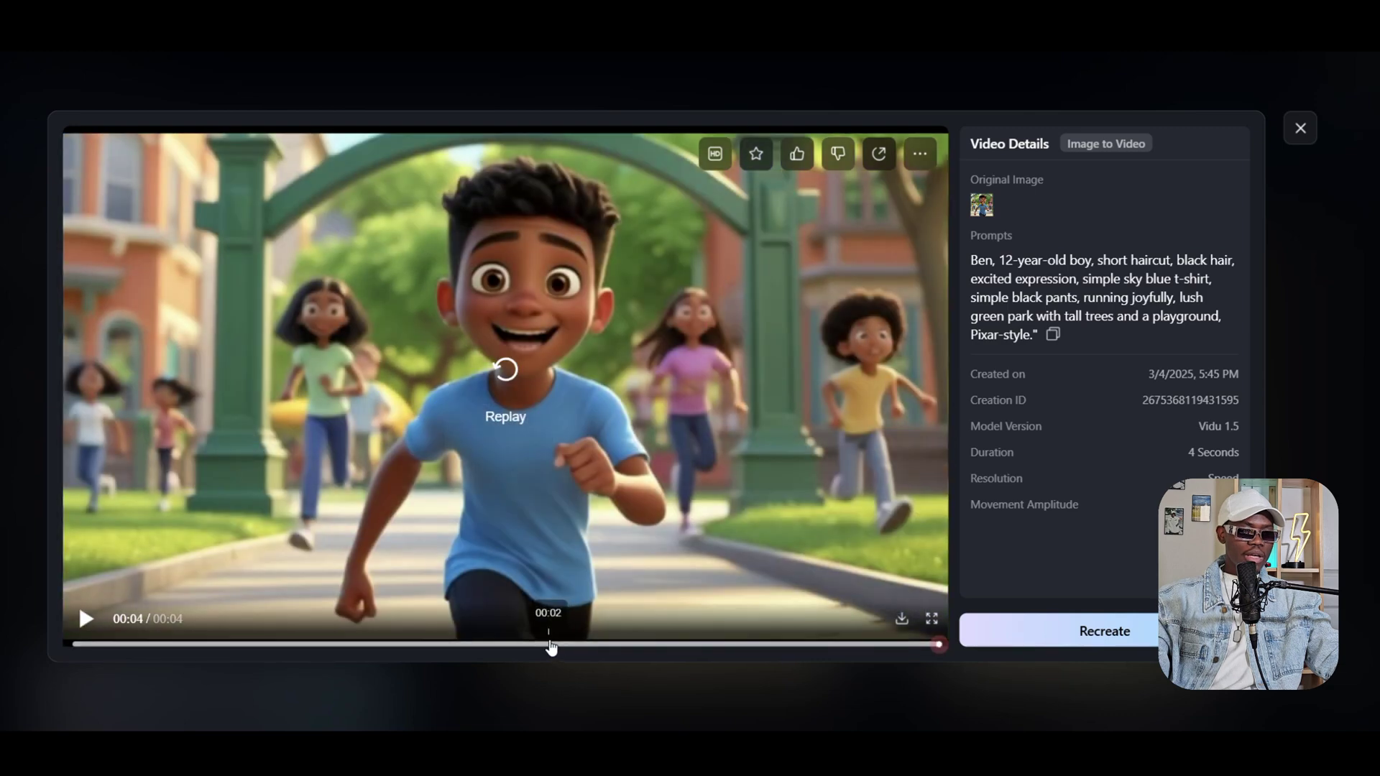
left_click(549, 645)
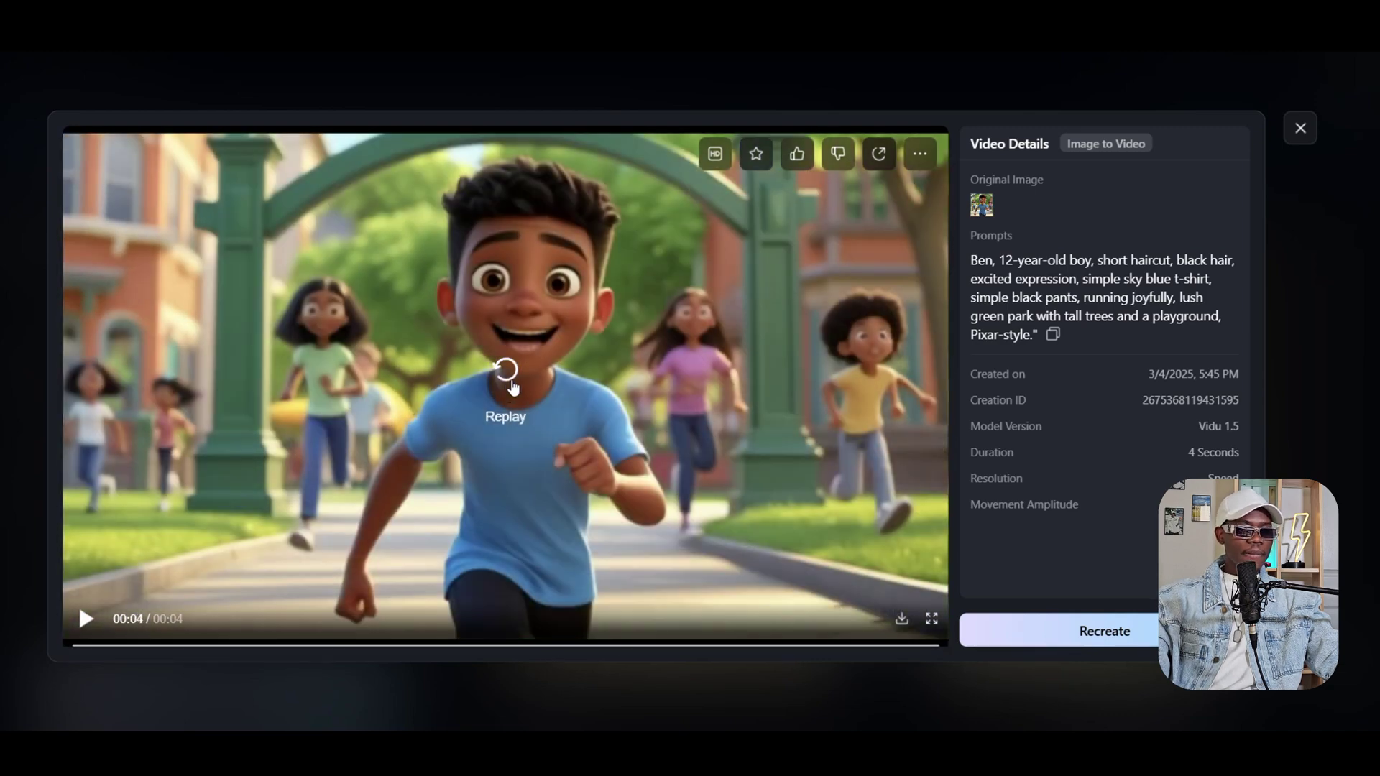
left_click(507, 390)
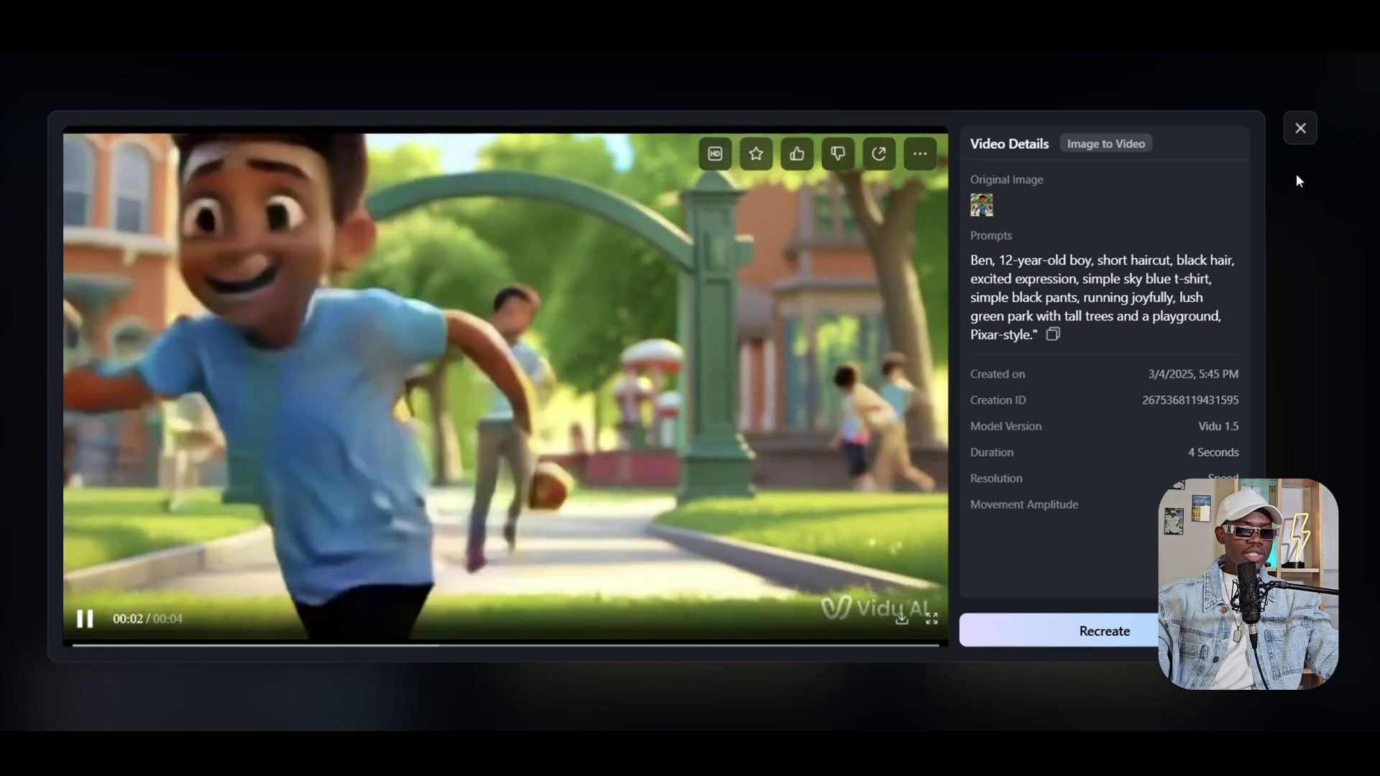
left_click(1299, 128)
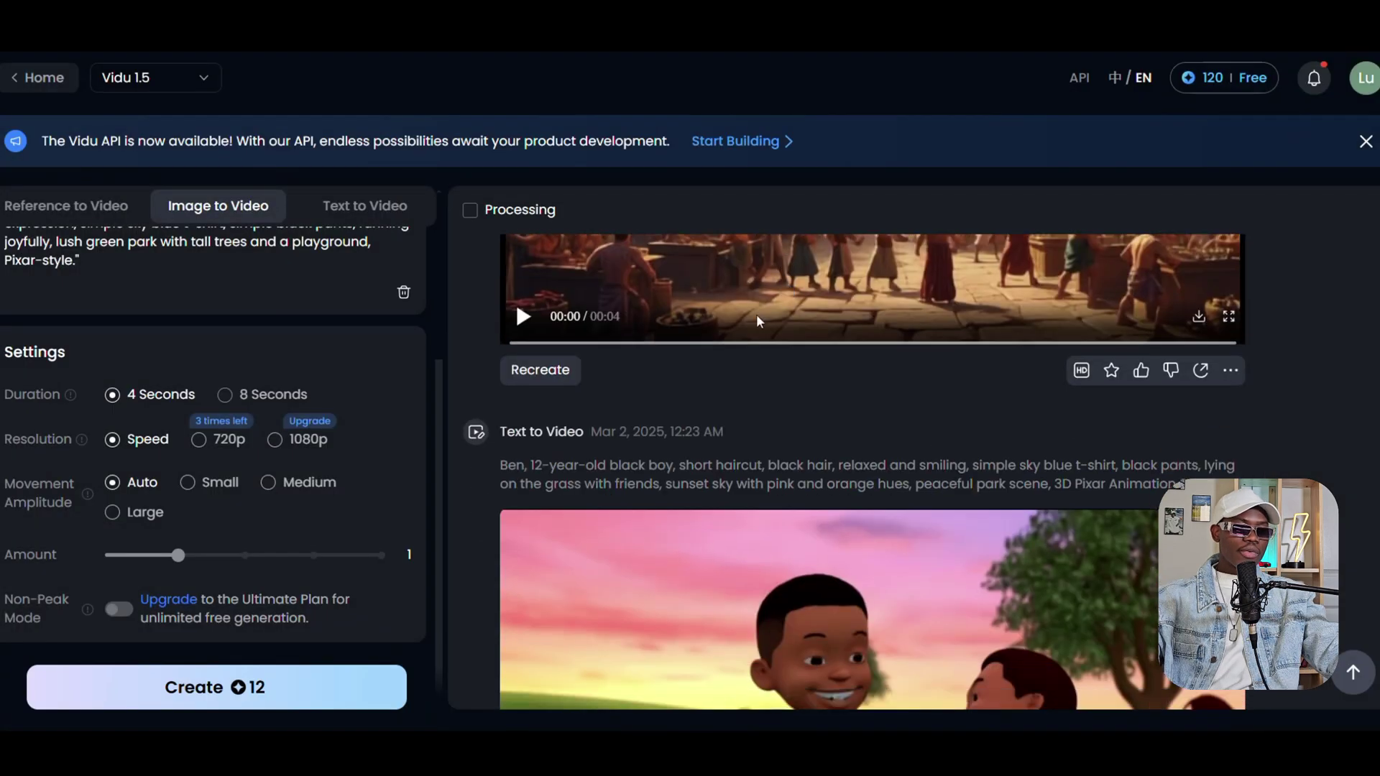
Step: Remove the Scene 1 image from the Image to Video input and browse the local images without choosing a replacement
scroll(257, 463, "up", 4)
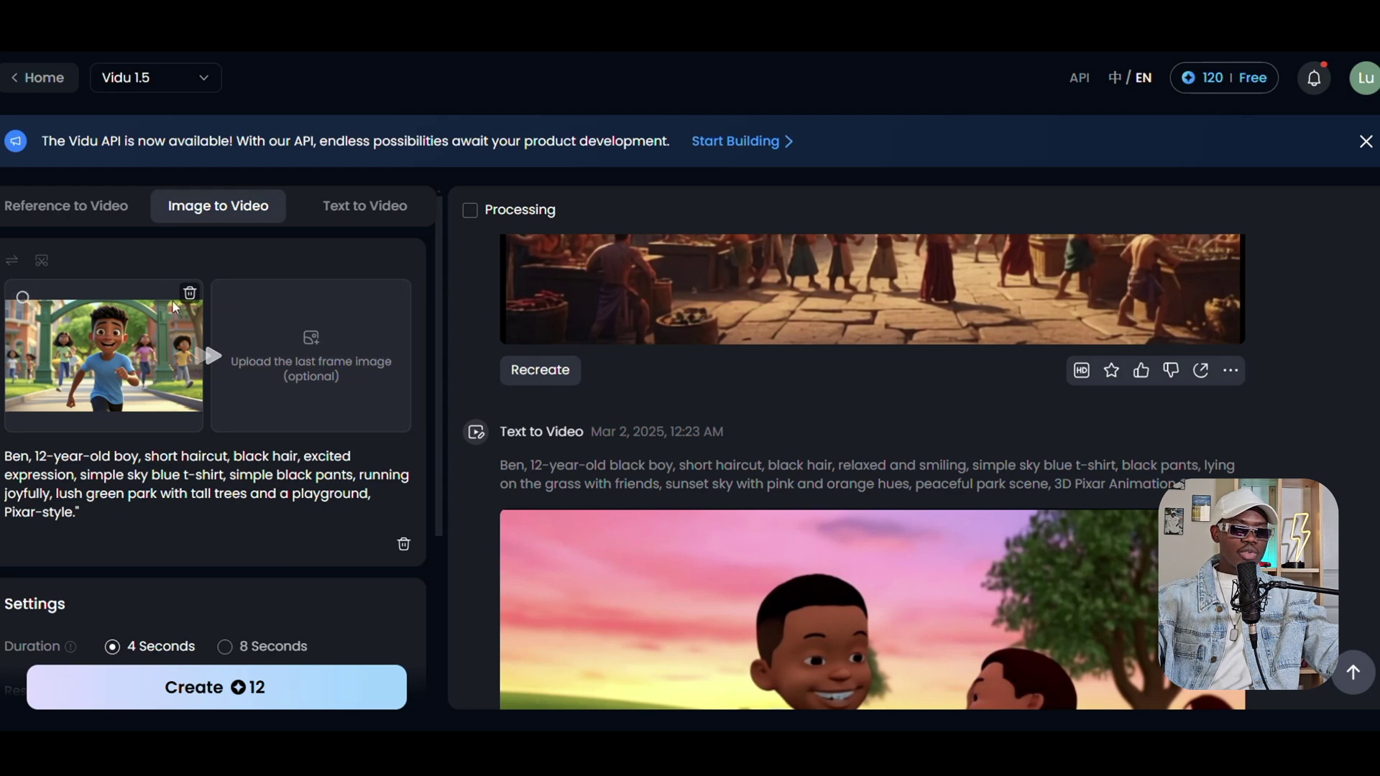
left_click(190, 292)
left_click(104, 338)
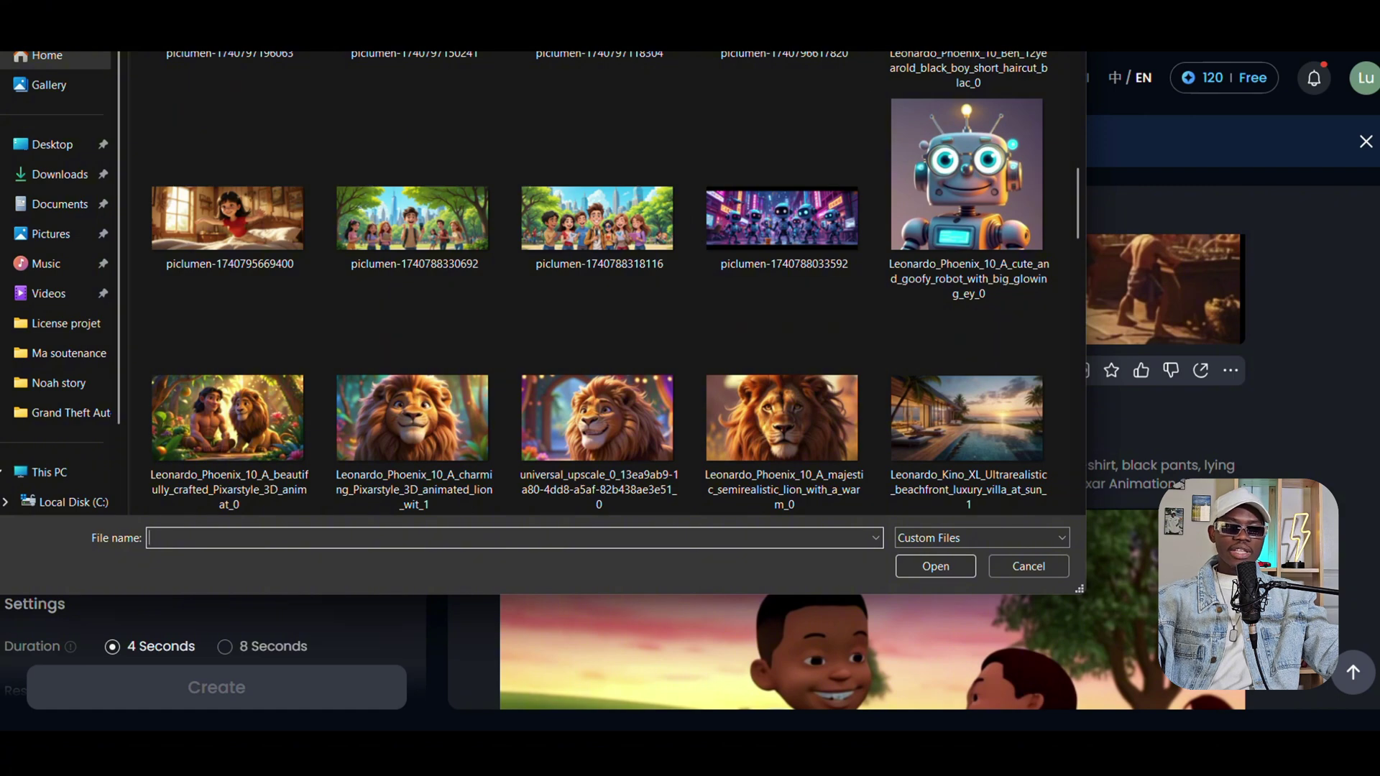
key("Escape")
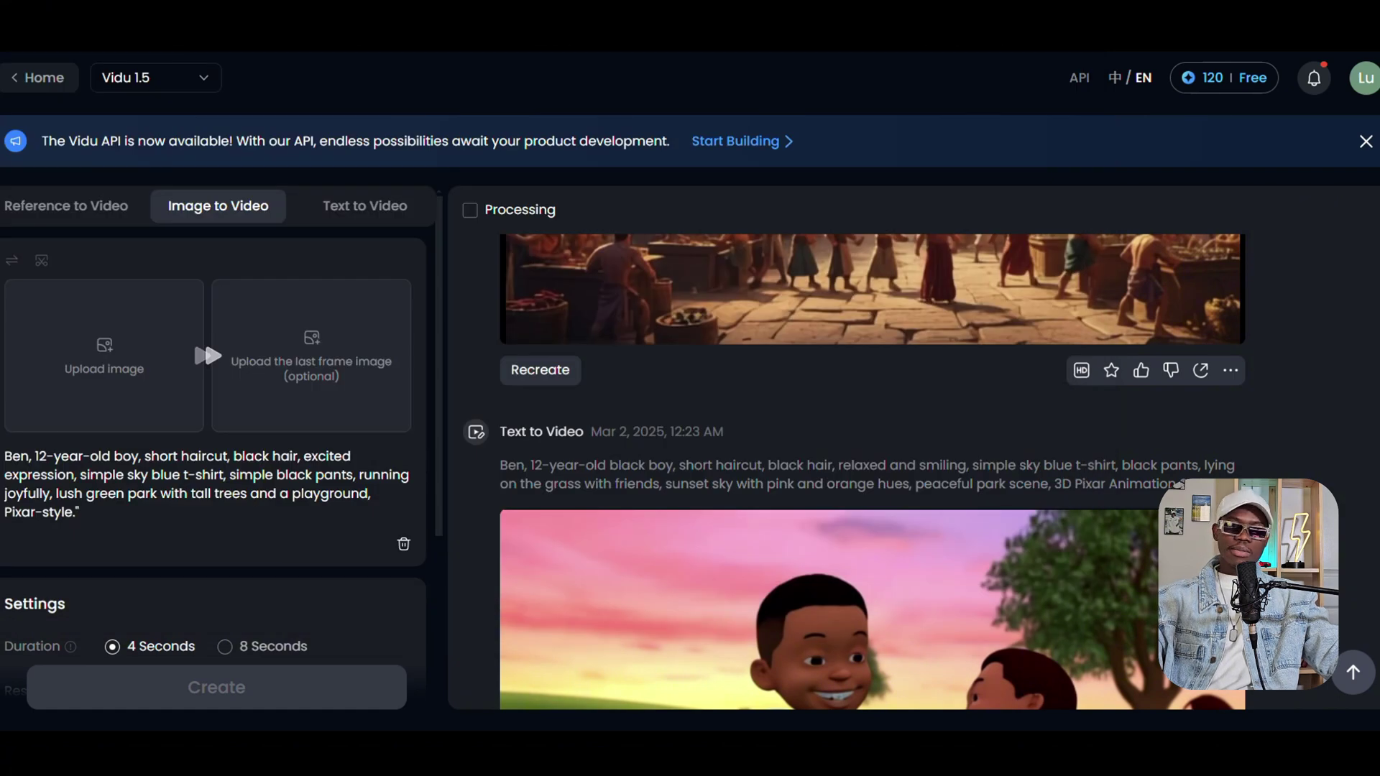
scroll(271, 309, "down", 3)
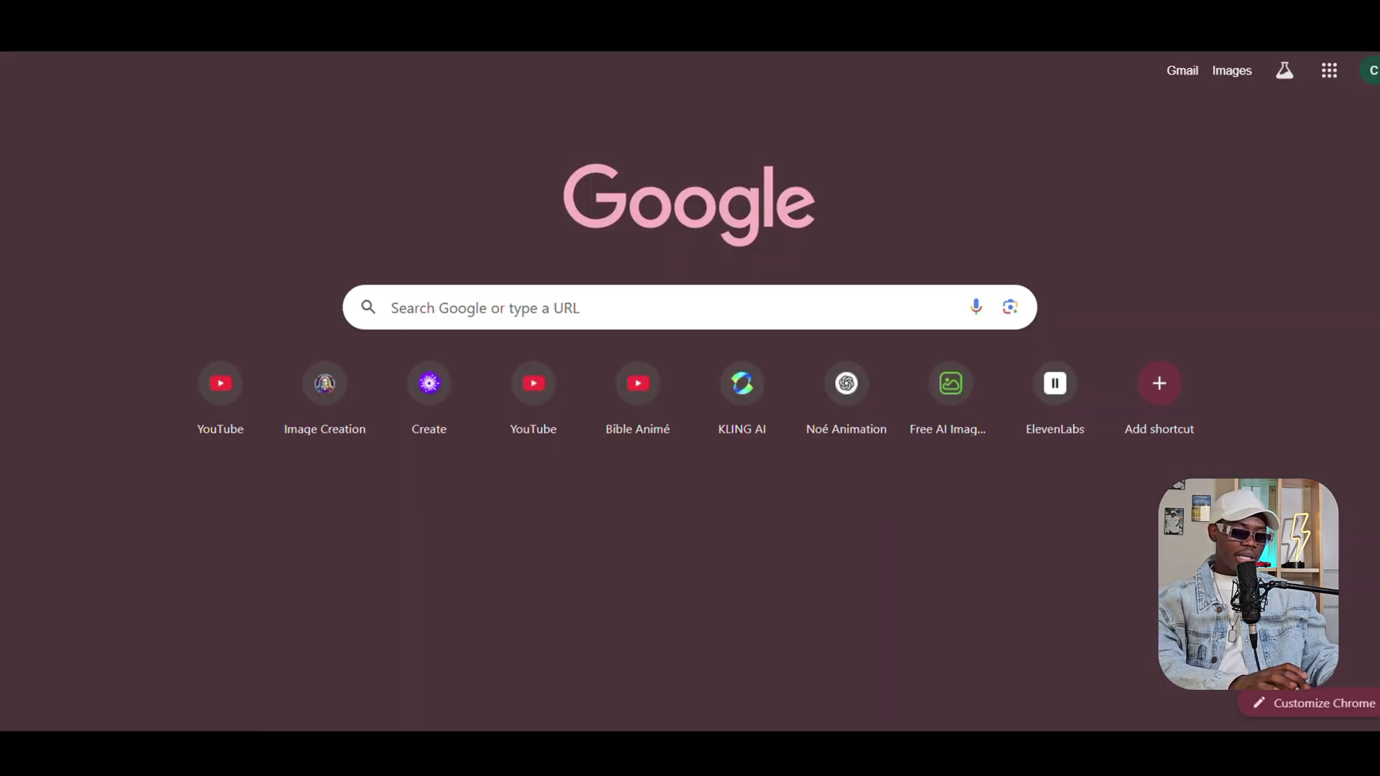
Step: Find ElevenLabs through a Google search for "eleven labs" and open its Text to Speech tool
type("eleven l")
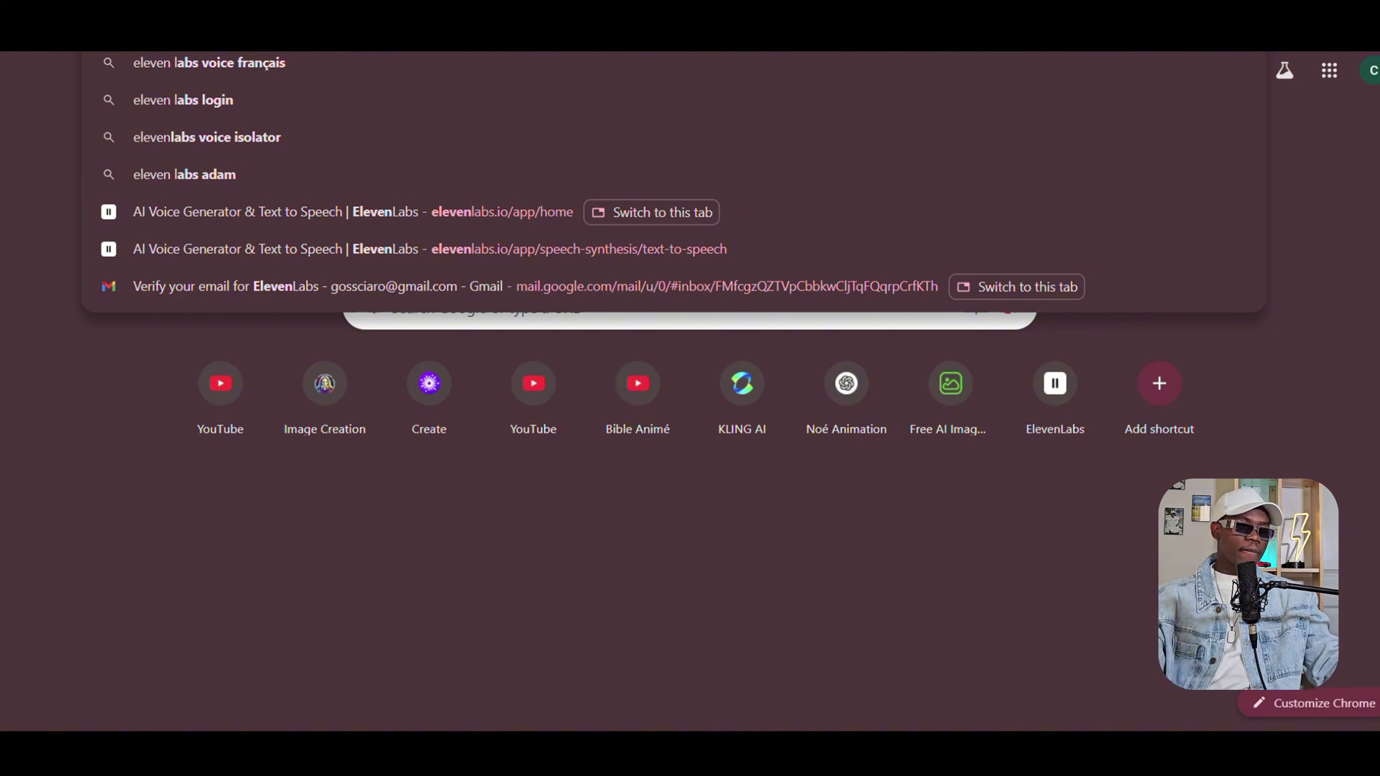
key("Return")
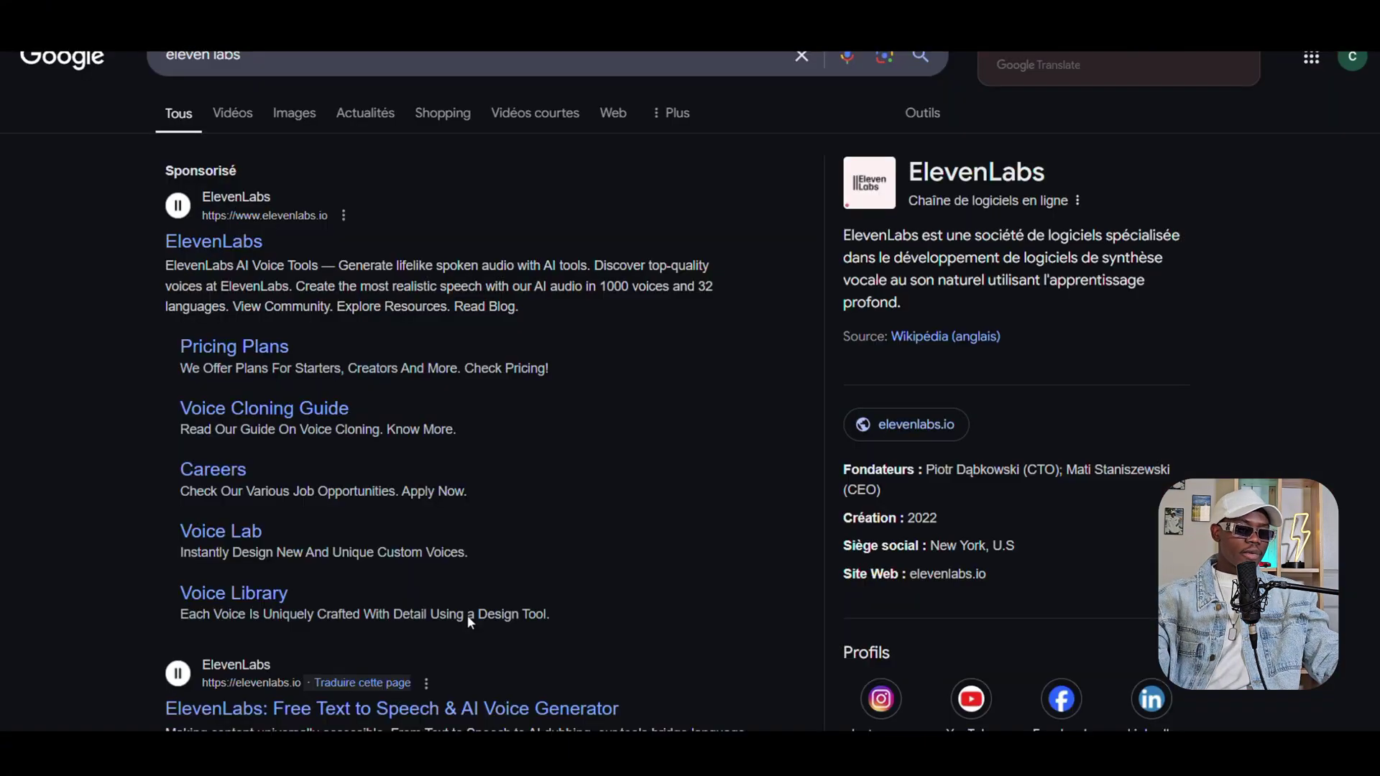
left_click(267, 719)
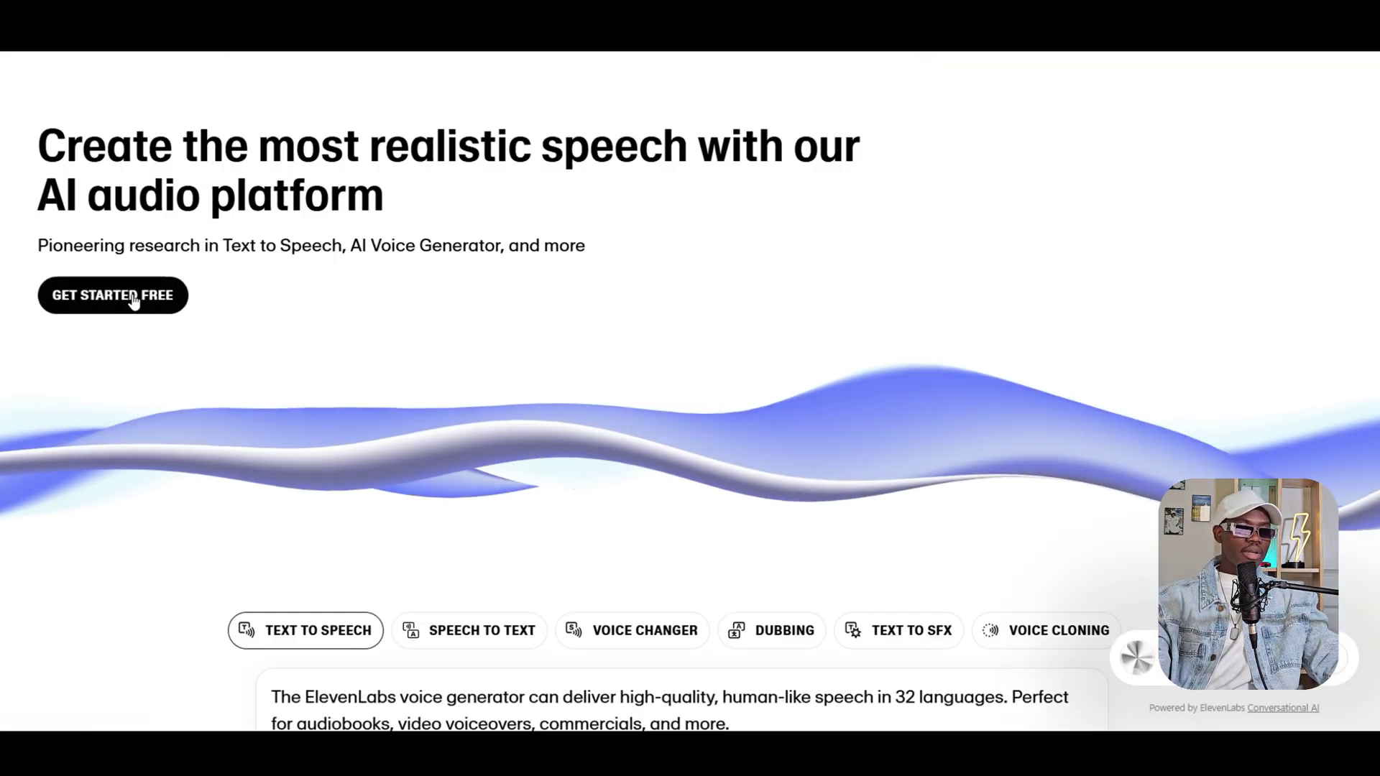
left_click(181, 303)
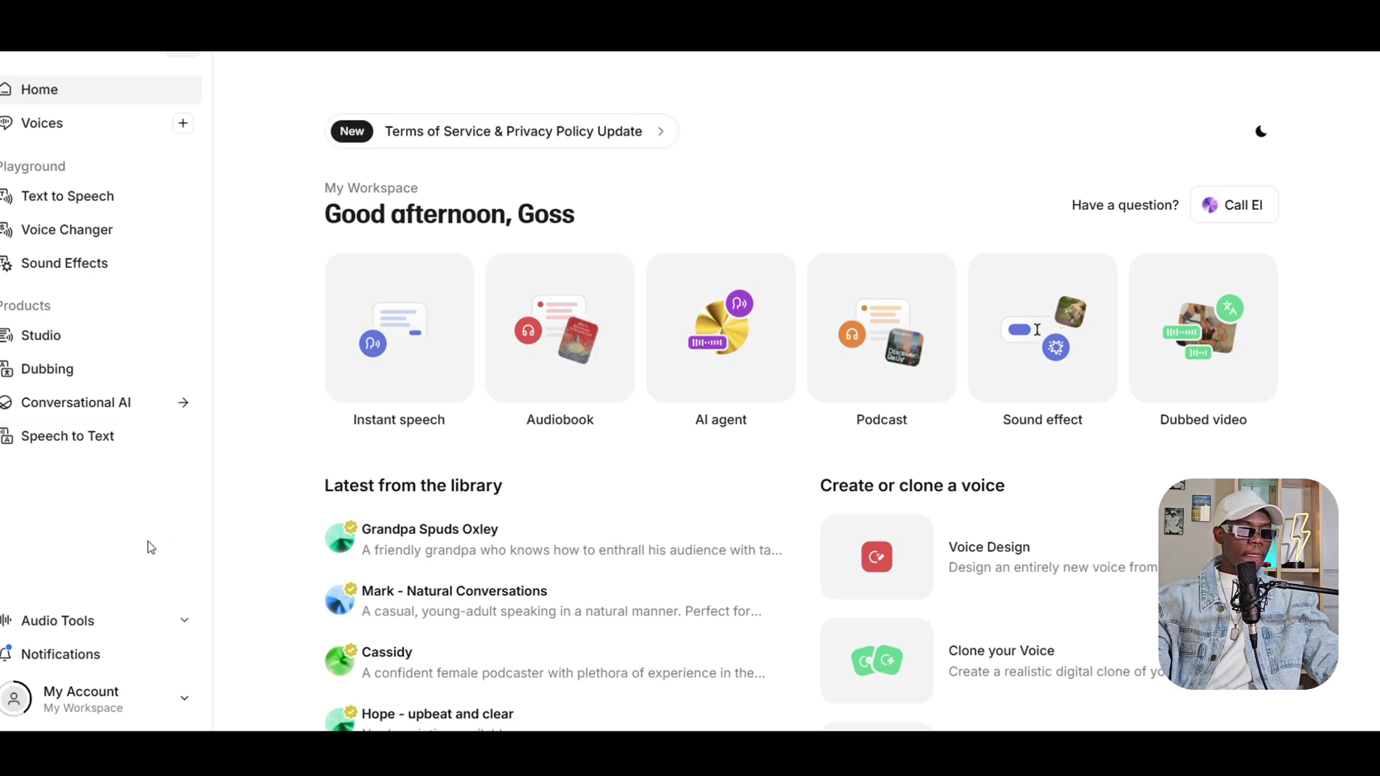
left_click(95, 198)
Step: Copy the French Scene 1 narration from ChatGPT and paste it as the text in ElevenLabs Text to Speech
key("alt+Tab")
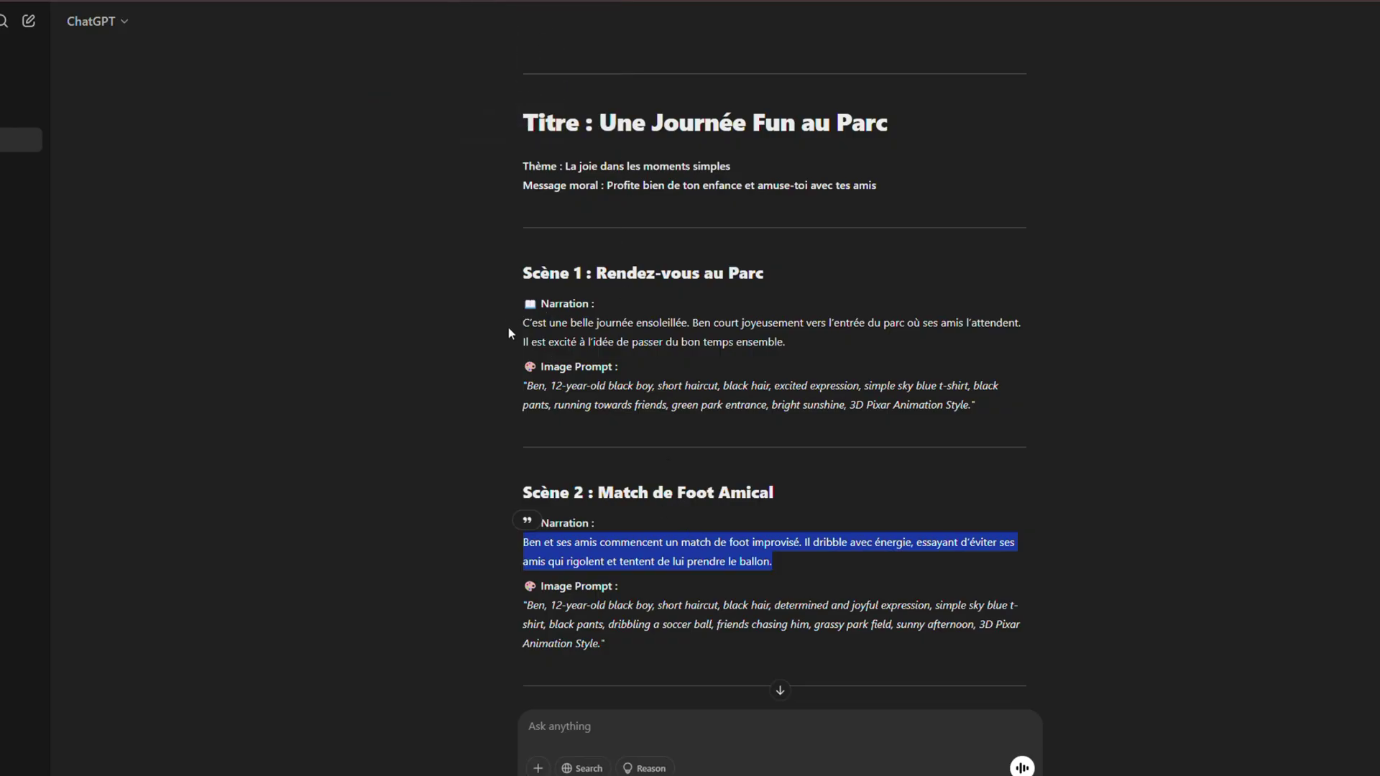
left_click_drag(524, 323, 785, 342)
key("ctrl+c")
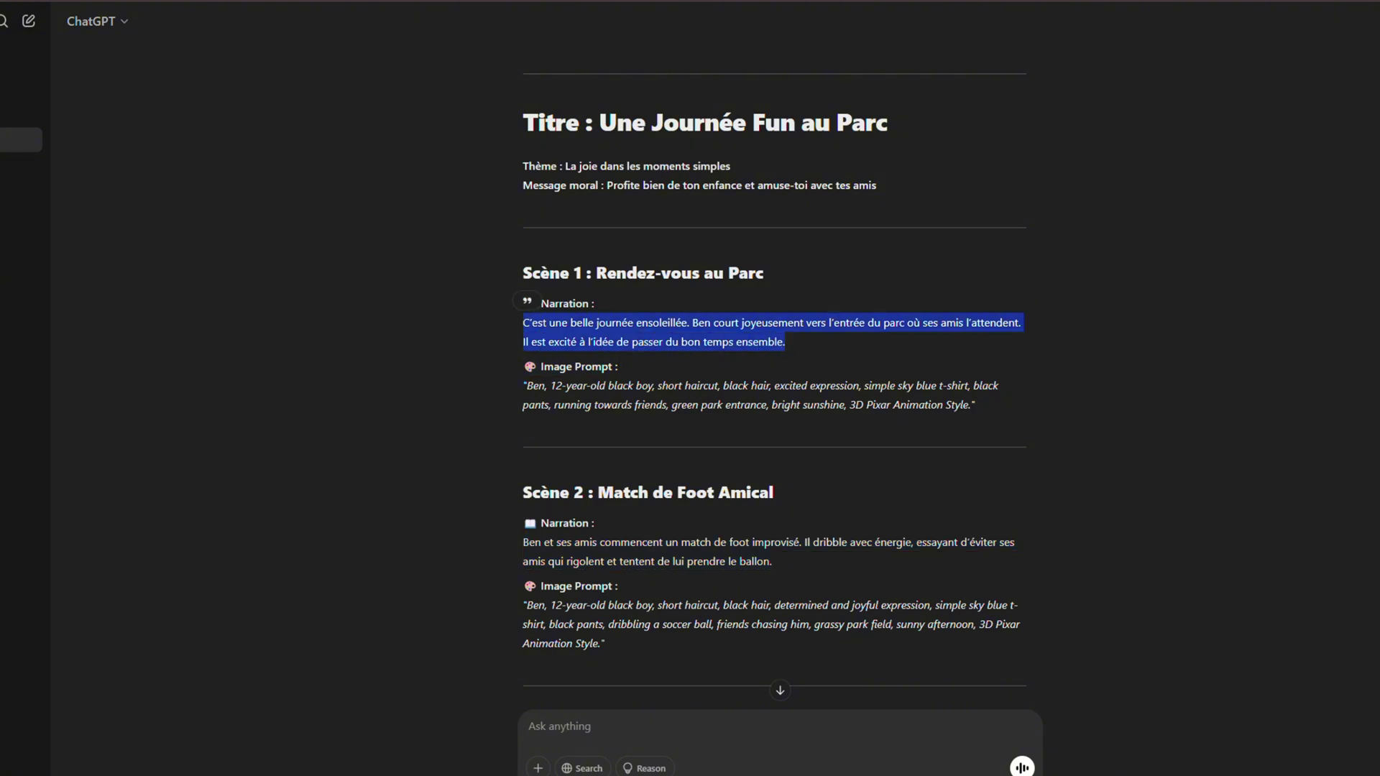
left_click(718, 1)
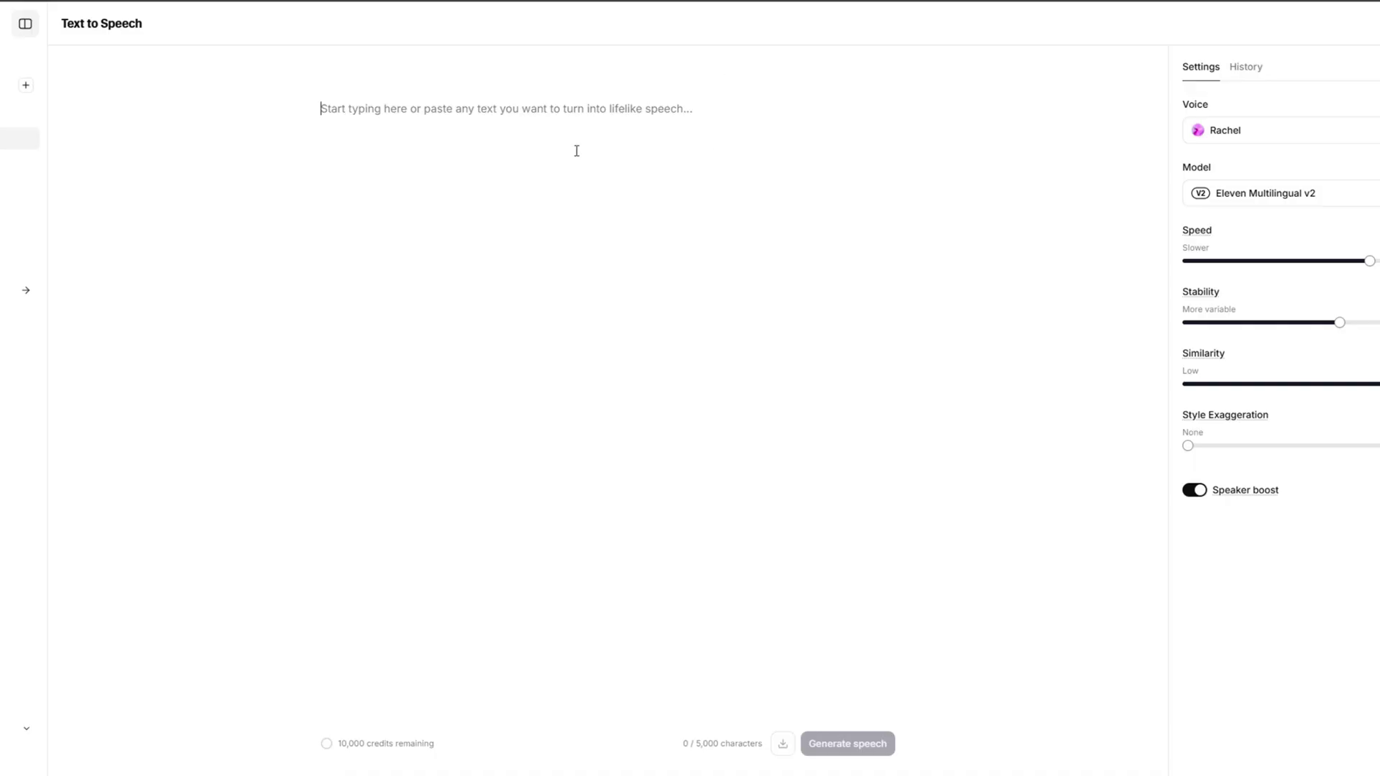
key("ctrl+v")
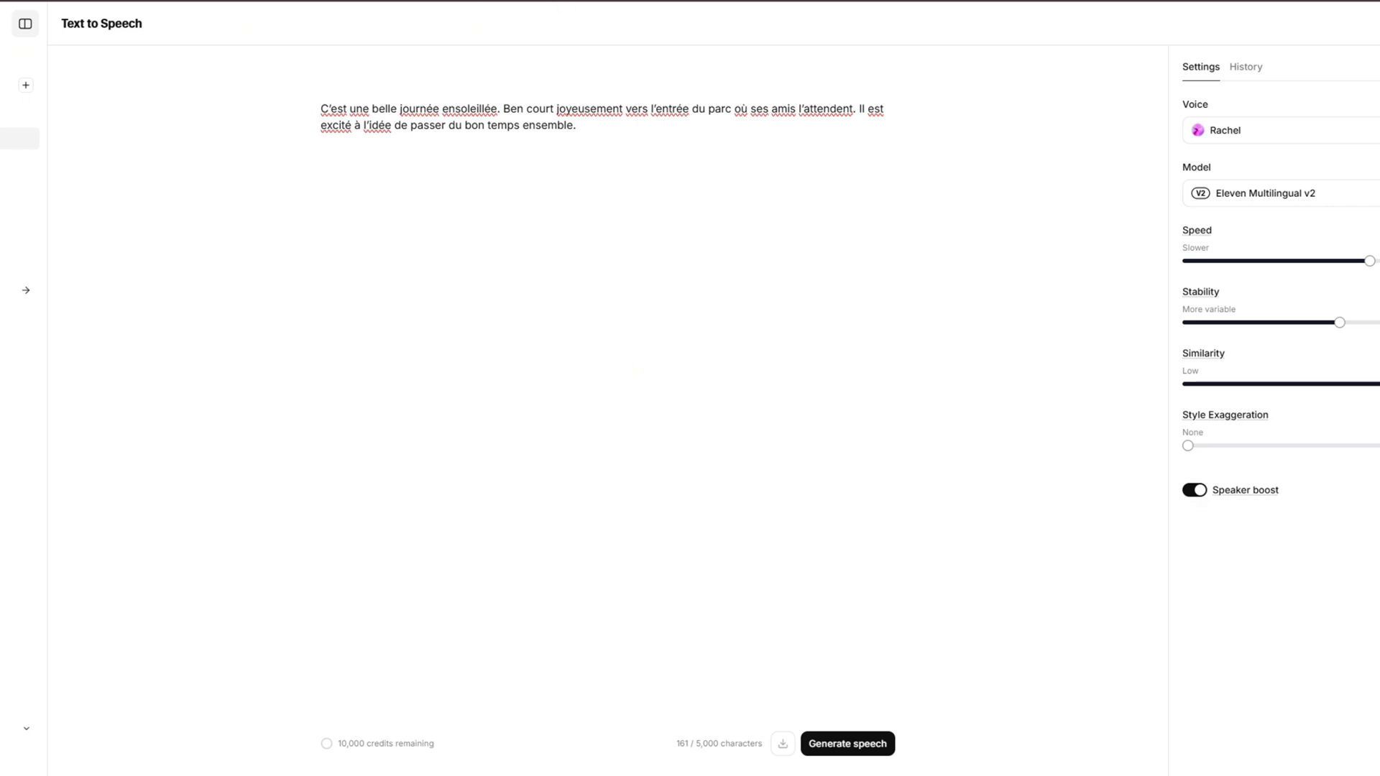
Step: Copy the Scene 2 narration about the football match from ChatGPT and add it as a new paragraph in ElevenLabs
key("ctrl+shift+Tab")
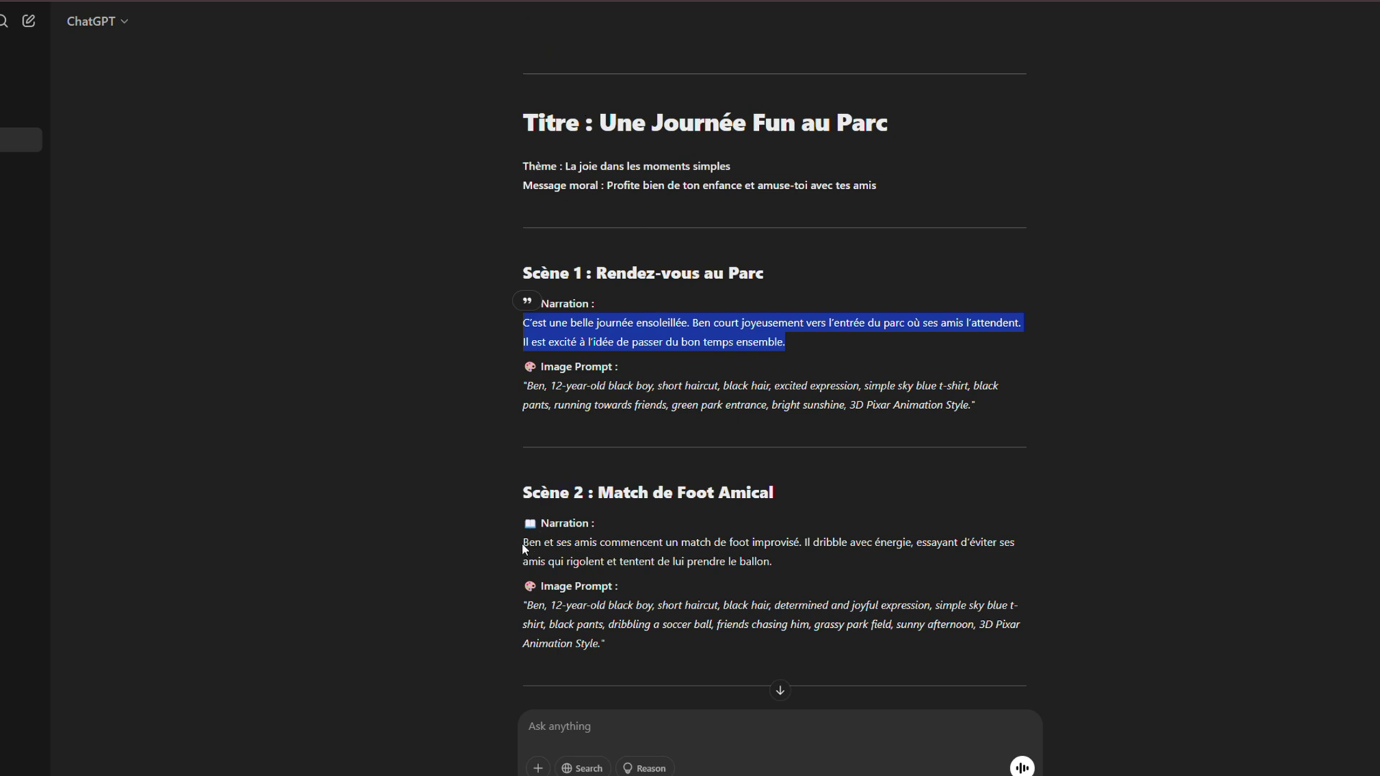
left_click_drag(522, 543, 783, 558)
key("ctrl+c")
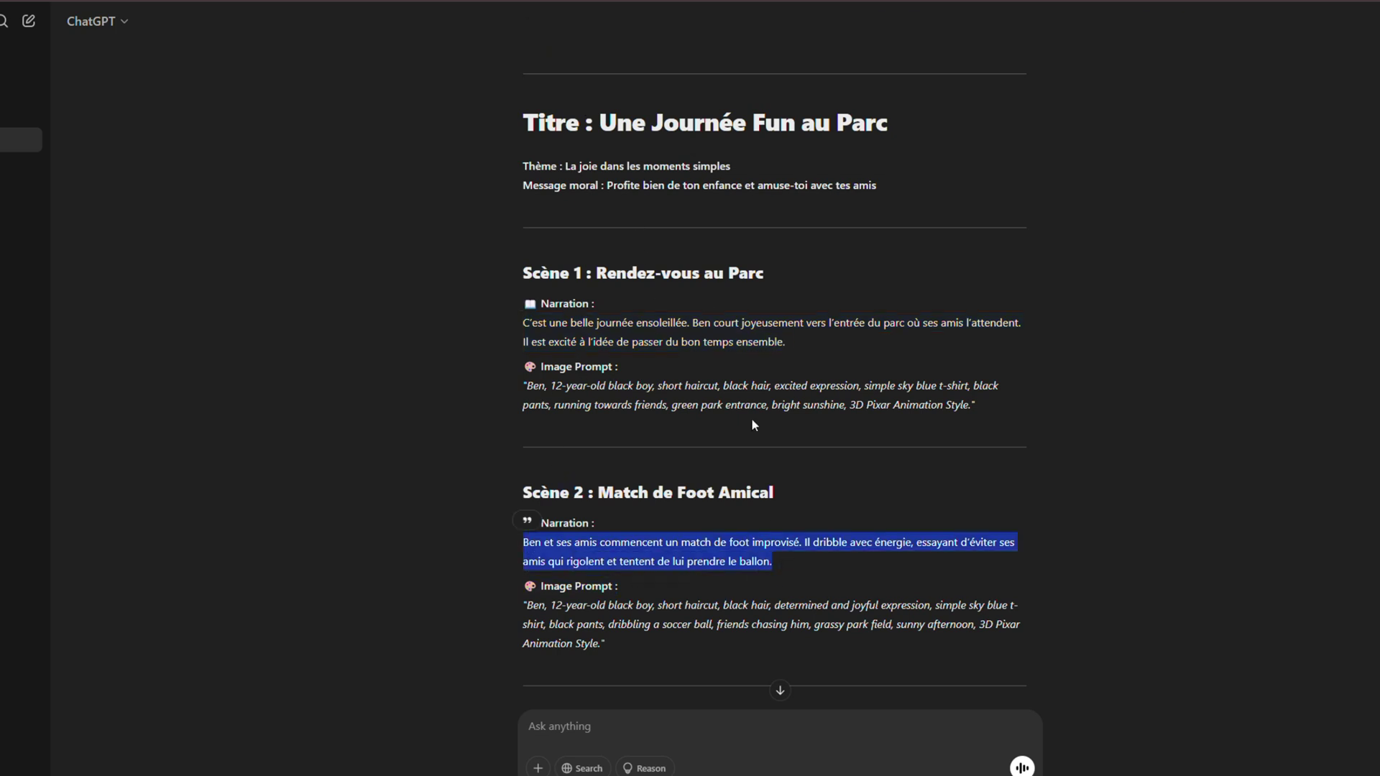
key("ctrl+Tab")
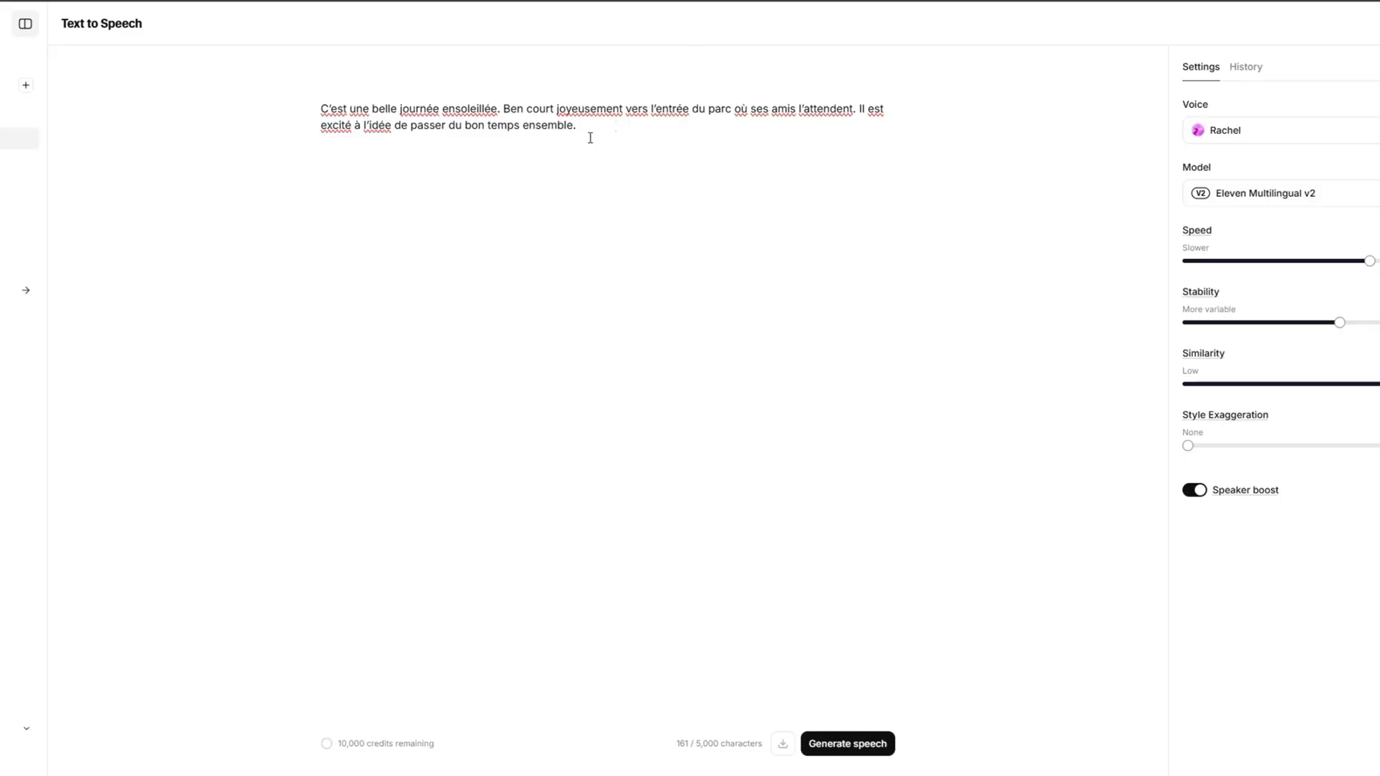
key("Return")
key("ctrl+v")
Step: Add the Scene 3 narration about the ice cream break from ChatGPT as the next paragraph of the ElevenLabs text
key("Return")
key("Return")
key("Return")
key("ctrl+shift+Tab")
scroll(776, 503, "down", 4)
left_click_drag(523, 438, 773, 467)
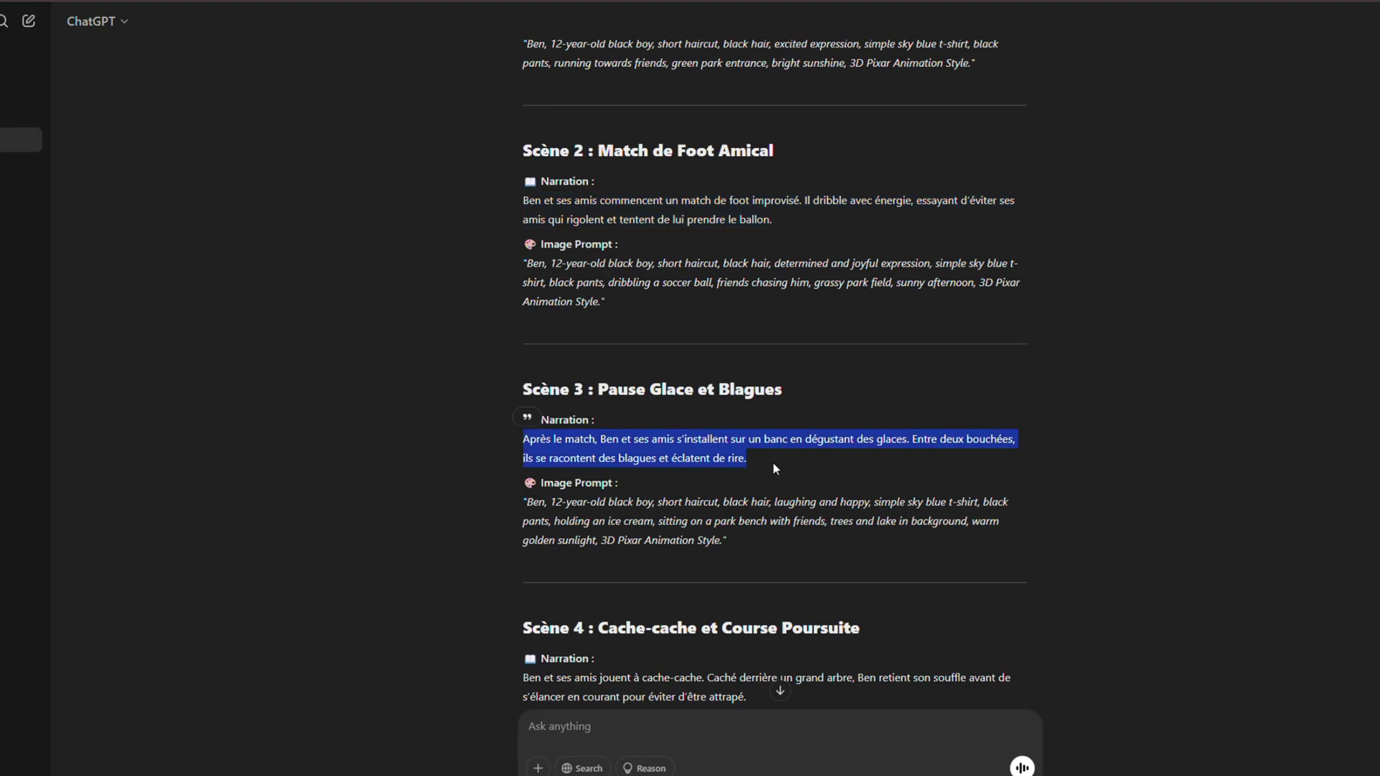
key("ctrl+Tab")
type("Après le match, Ben et ses amis s’installent sur un banc en dégustant des glaces. Entre deux bouchées, ils se racontent des blagues et éclatent de rire.")
Step: Add the Scene 4 hide-and-seek narration from ChatGPT below the Scene 3 paragraph in ElevenLabs
key("ctrl+shift+Tab")
scroll(773, 467, "down", 3)
left_click_drag(523, 468, 755, 487)
key("ctrl+Tab")
key("Return")
key("Return")
Step: Copy the Scene 5 image prompt about Ben lying on the grass at sunset from ChatGPT into the ElevenLabs text
key("ctrl+shift+Tab")
scroll(769, 431, "down", 4)
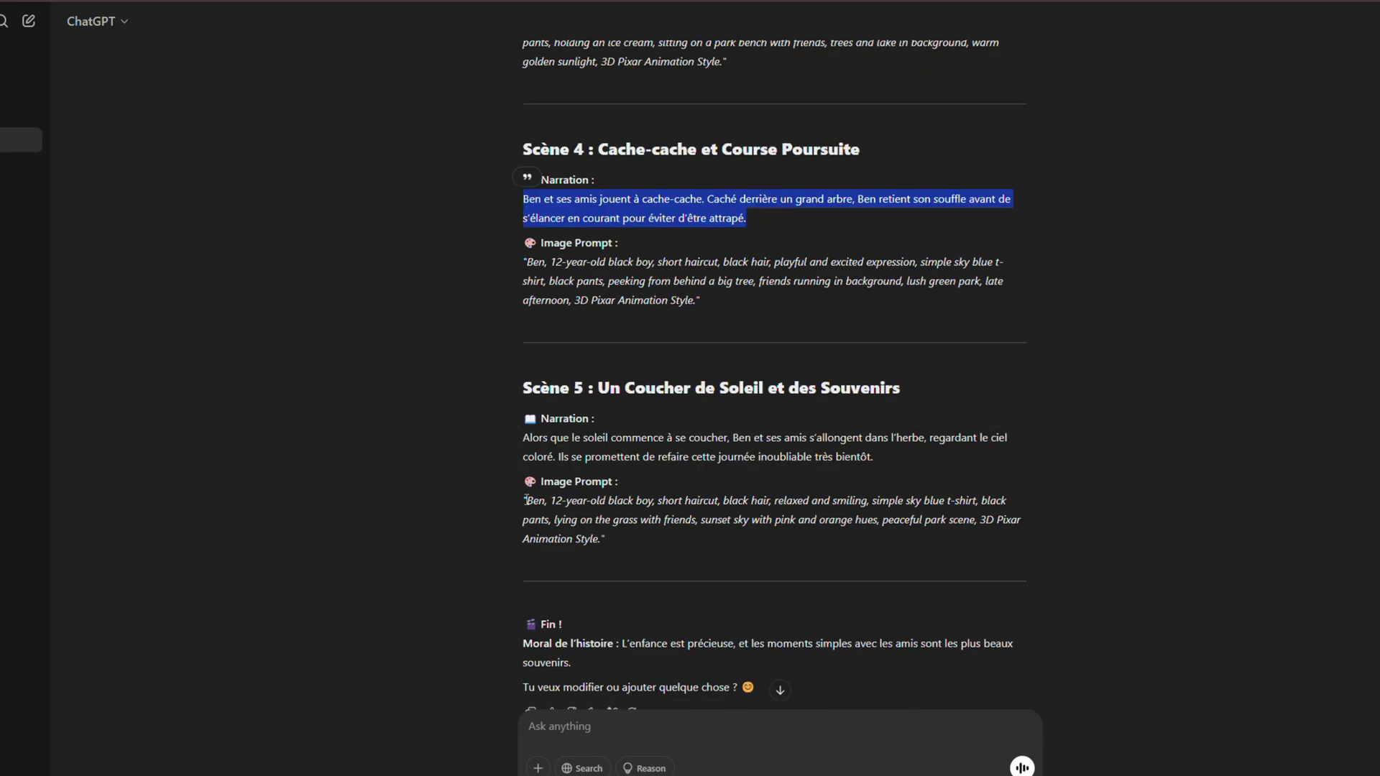
left_click_drag(523, 500, 605, 538)
key("ctrl+Tab")
type("Ben, 12-year-old black boy, short haircut, black hair, relaxed and smiling, simple sky blue t-shirt, black pants, lying on the grass with friends, sunset sky with pink and orange hues, peaceful park scene, 3D Pixar Animation Style.\"")
Step: Add the Scene 6 bike ride narration from ChatGPT as a further paragraph in the ElevenLabs text
key("ctrl+shift+Tab")
scroll(723, 508, "down", 10)
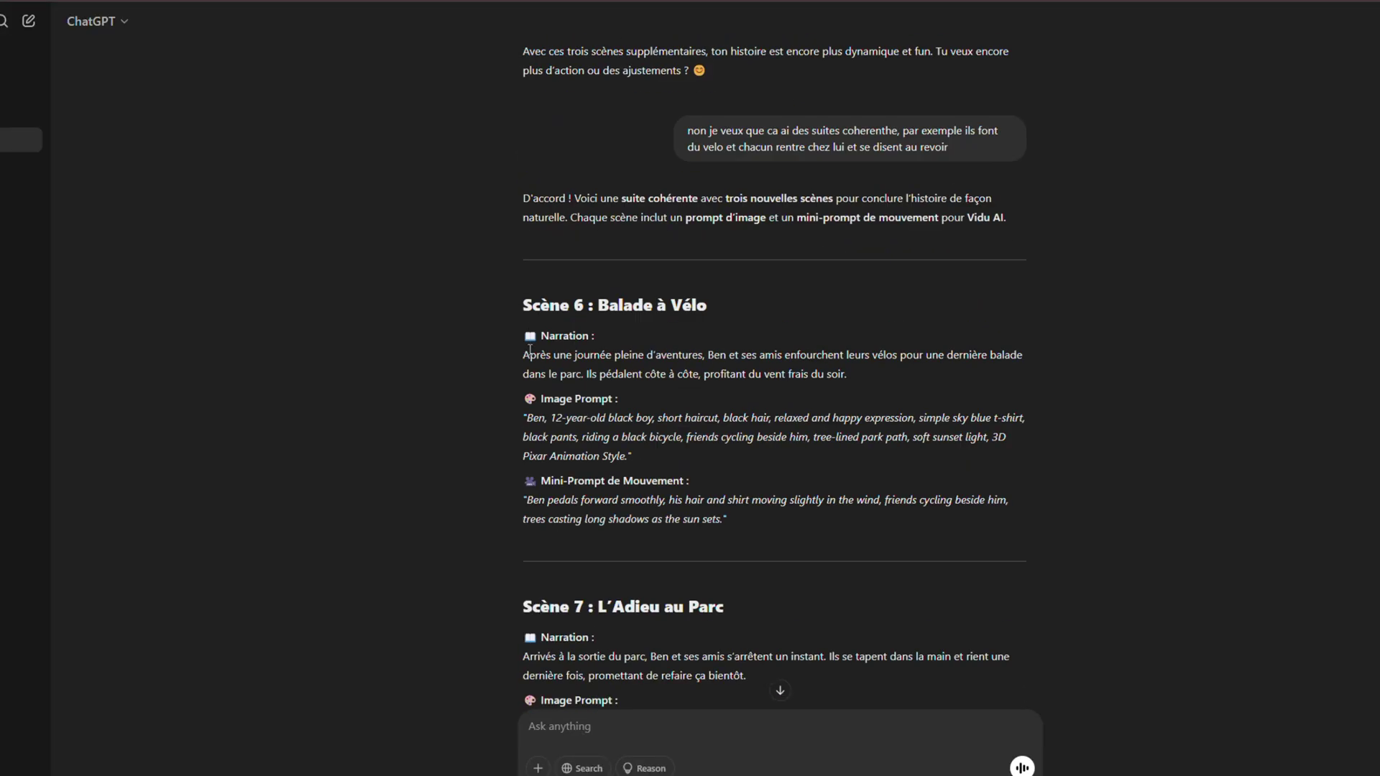
key("ctrl+Tab")
type("Après une journée pleine d'aventures, Ben et ses amis enfourchent leurs vélos pour une dernière balade dans le parc. Ils pédalent côte à côte, profitant du vent frais du soir.")
Step: Add the Scene 7 narration about the farewell at the park exit from ChatGPT to the ElevenLabs text
key("ctrl+shift+Tab")
left_click_drag(523, 314, 747, 333)
key("ctrl+Tab")
type("Arrivés à la sortie du parc, Ben et ses amis s'arrêtent un instant. Ils se tapent dans la main et rient une dernière fois, promettant de refaire ça bientôt.")
Step: Add the Scene 8 narration about Ben riding home from ChatGPT as the last ElevenLabs paragraph and generate the speech
key("ctrl+shift+Tab")
scroll(748, 462, "down", 4)
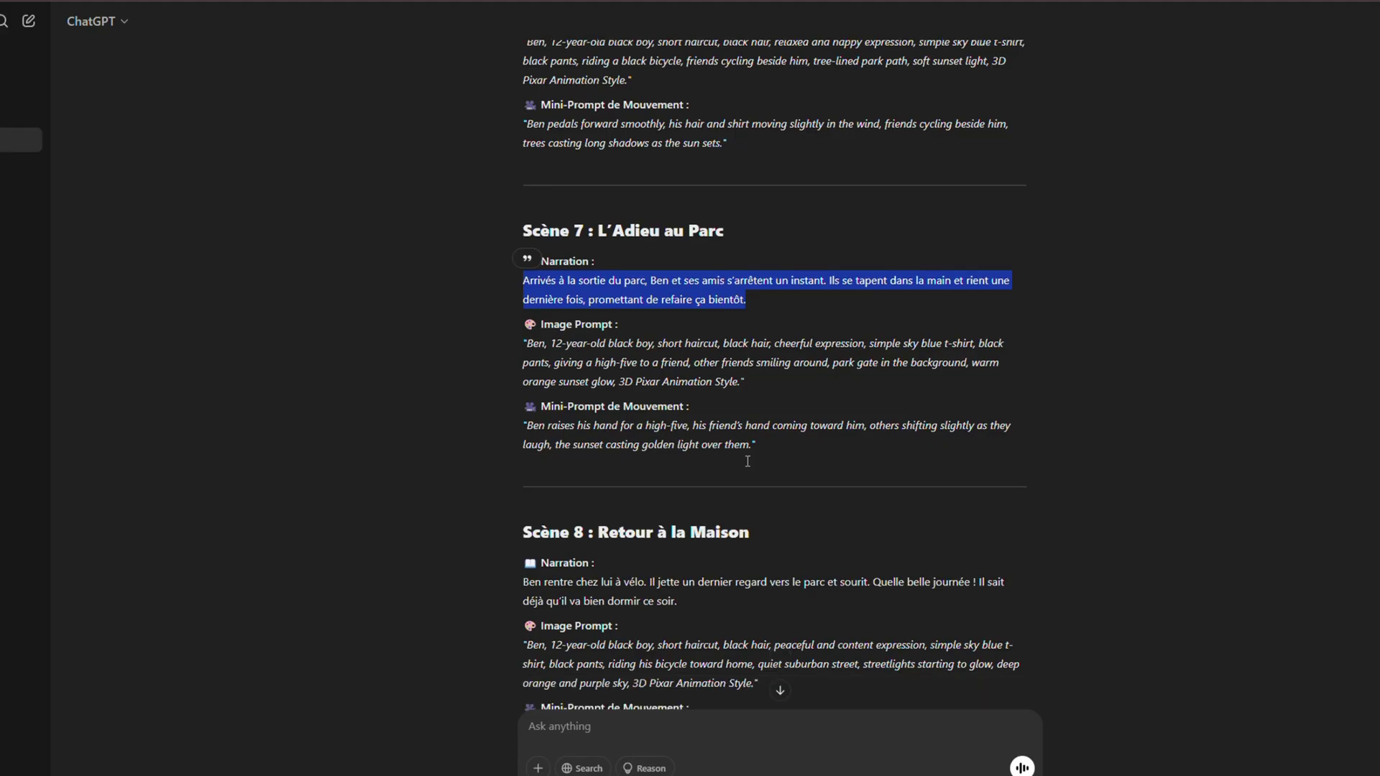
left_click_drag(523, 342, 677, 362)
key("ctrl+c")
key("ctrl+Tab")
key("ctrl+v")
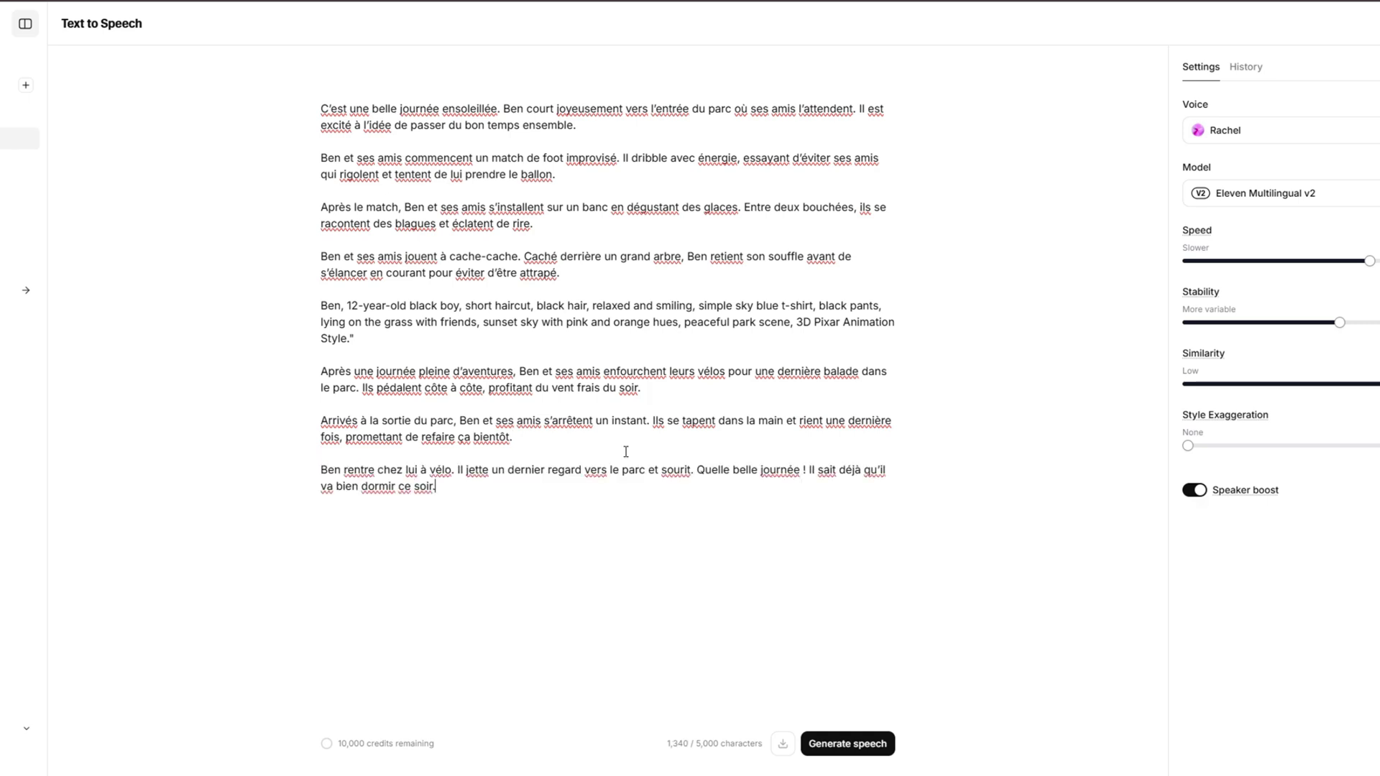
left_click(860, 744)
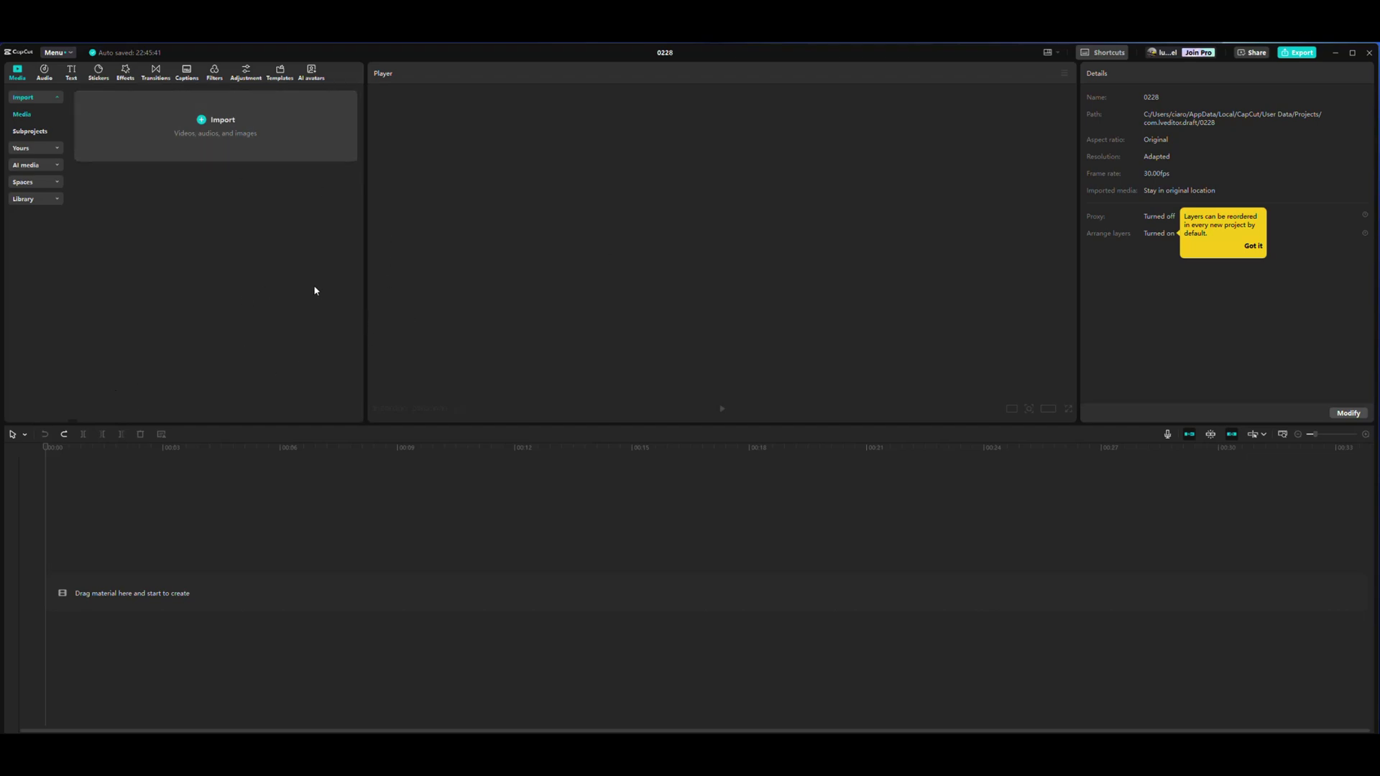
Step: In CapCut, import the eight vidu-video clips of Ben from the Downloads folder into the project media
left_click(201, 120)
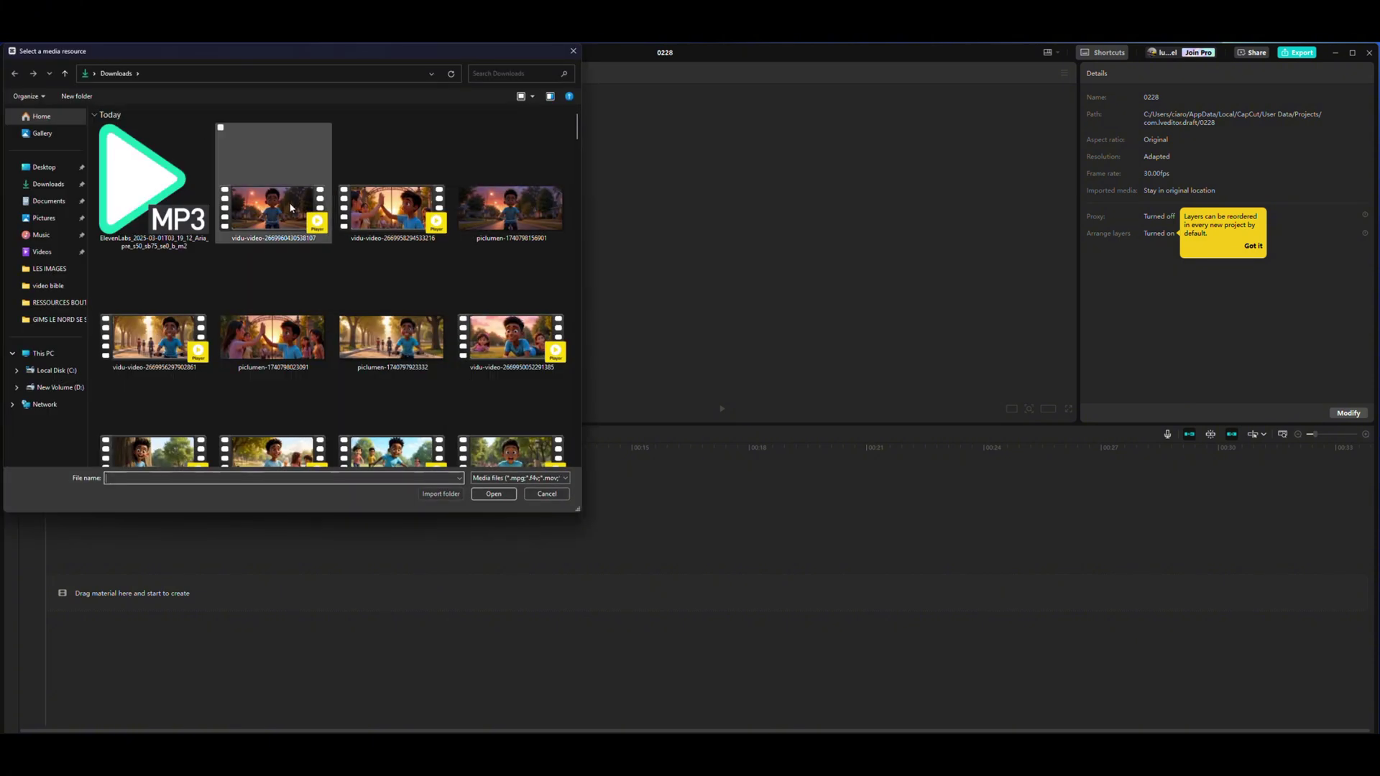
left_click(288, 206)
left_click(391, 208, "ctrl")
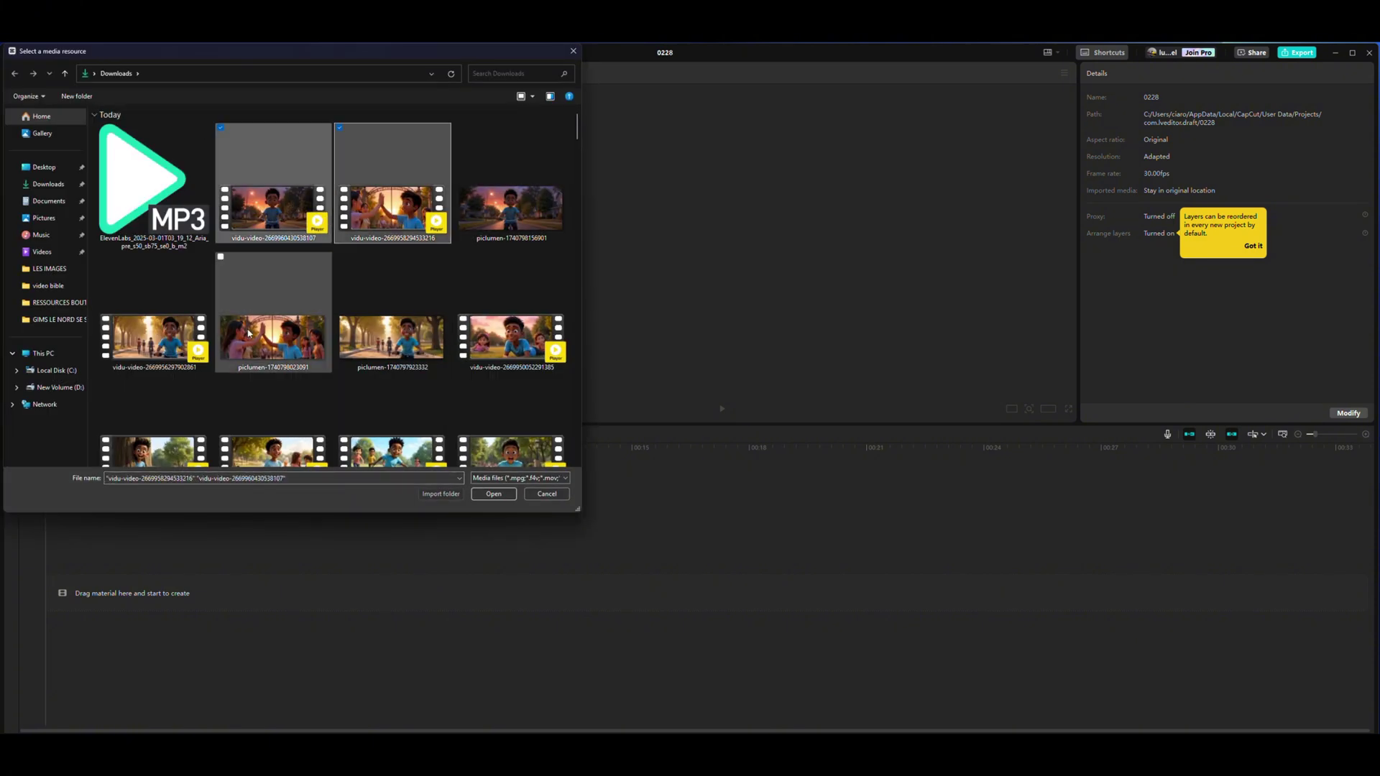
left_click(162, 346, "ctrl")
left_click(514, 351, "ctrl")
scroll(167, 450, "down", 1)
left_click(166, 451, "ctrl")
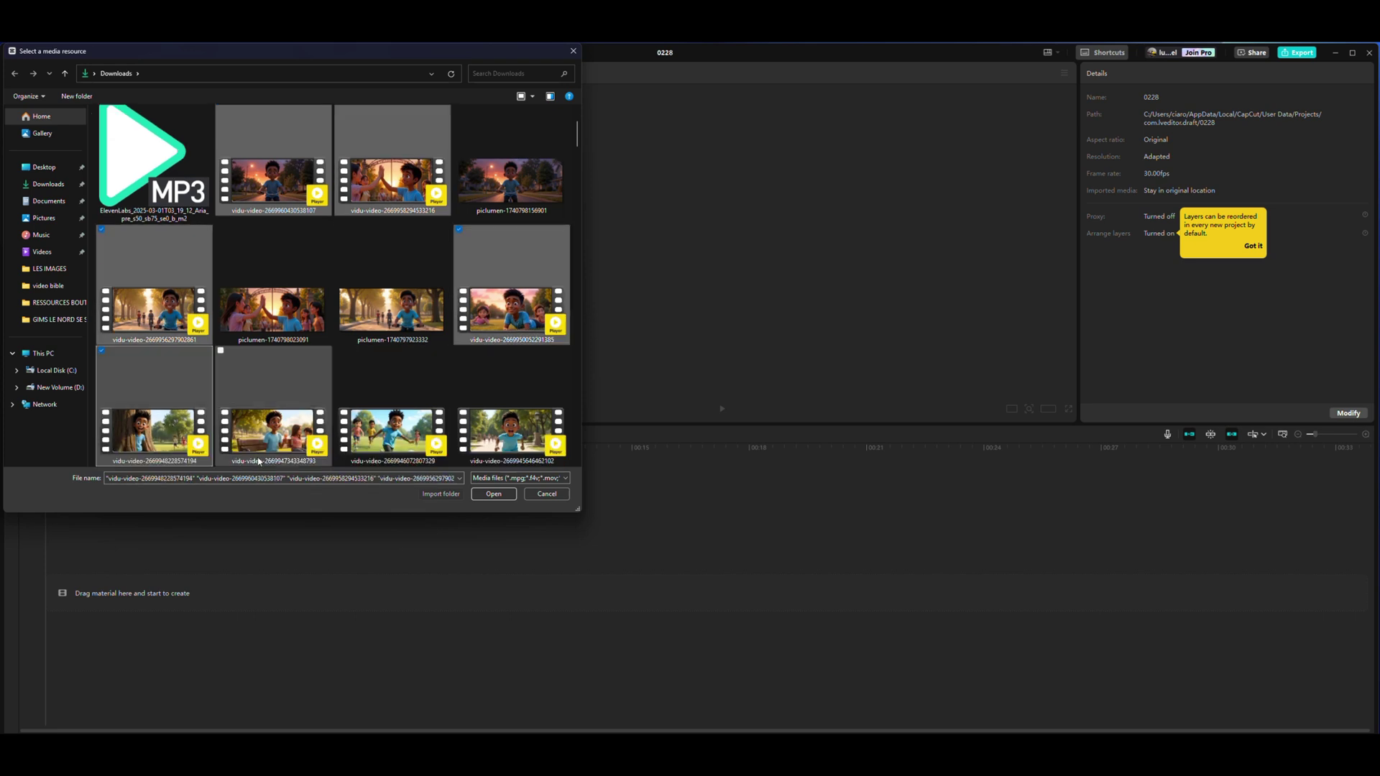
left_click(292, 443, "ctrl")
left_click(392, 431, "ctrl")
left_click(503, 438, "ctrl")
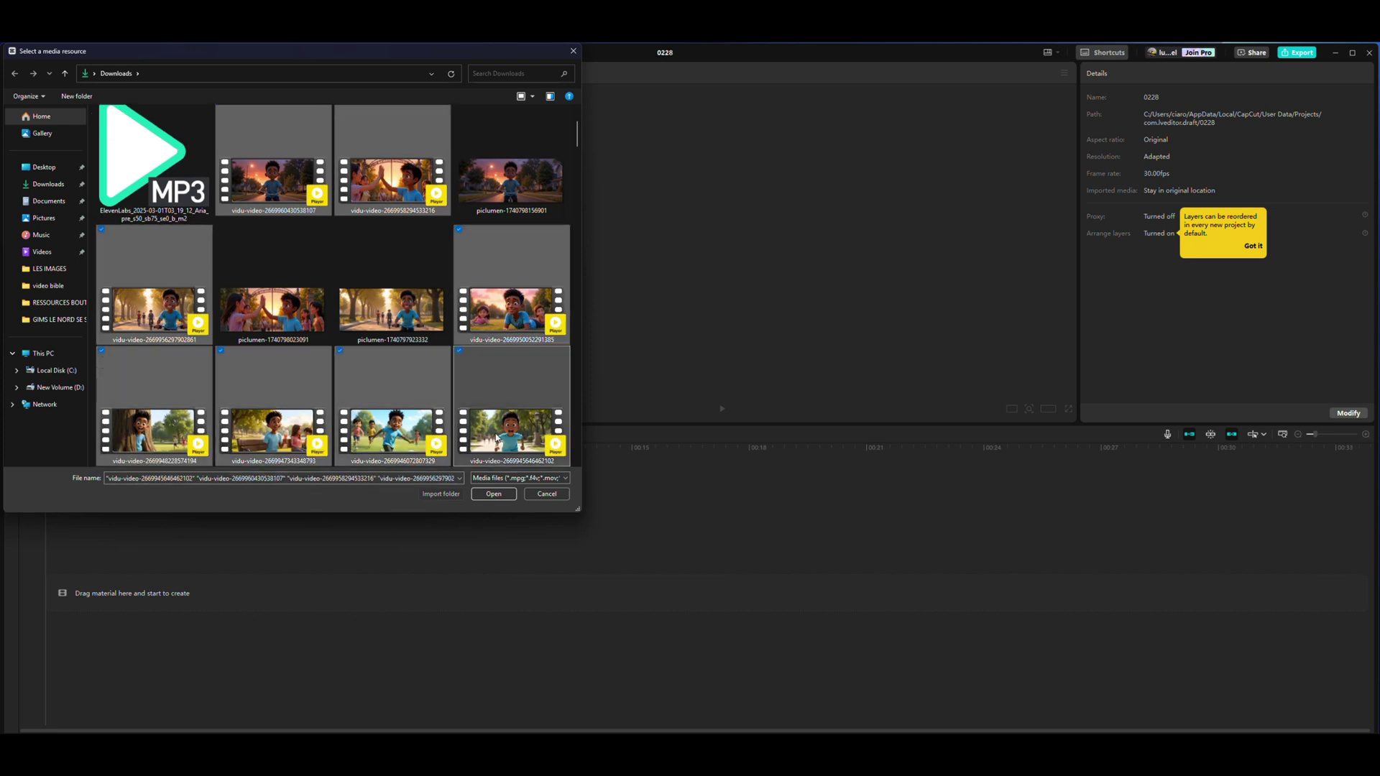
scroll(495, 435, "down", 2)
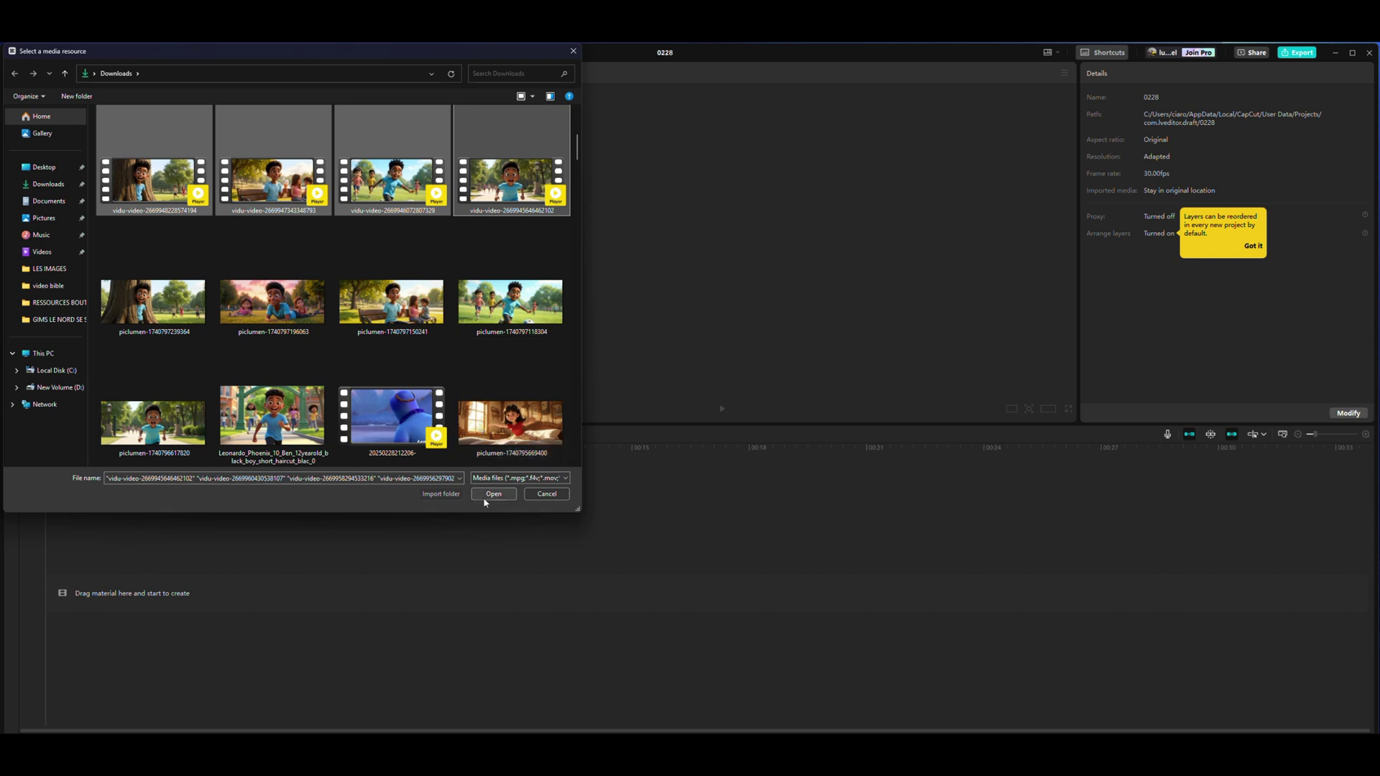
left_click(486, 494)
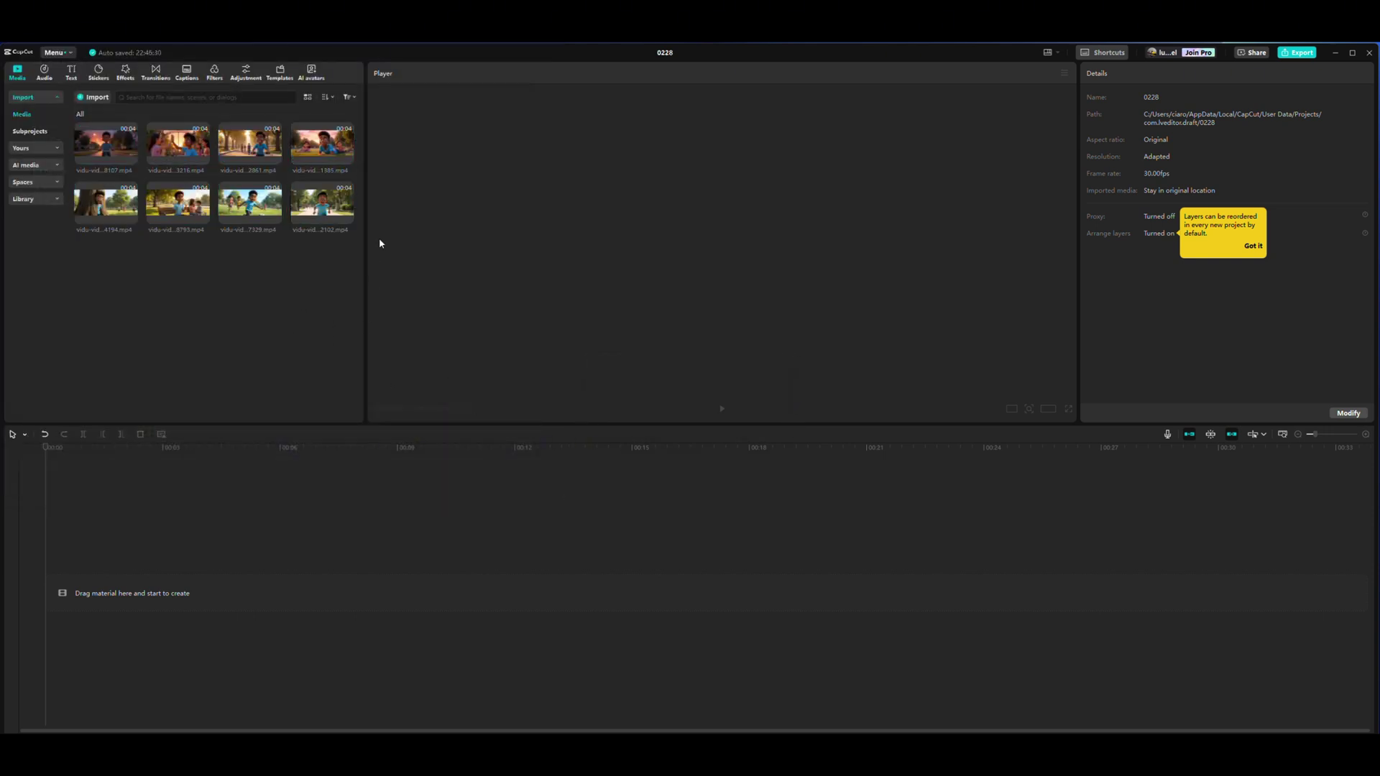
Step: Place all eight clips one after another on the timeline, starting with Ben running in the park, and preview the opening
left_click_drag(323, 207, 136, 581)
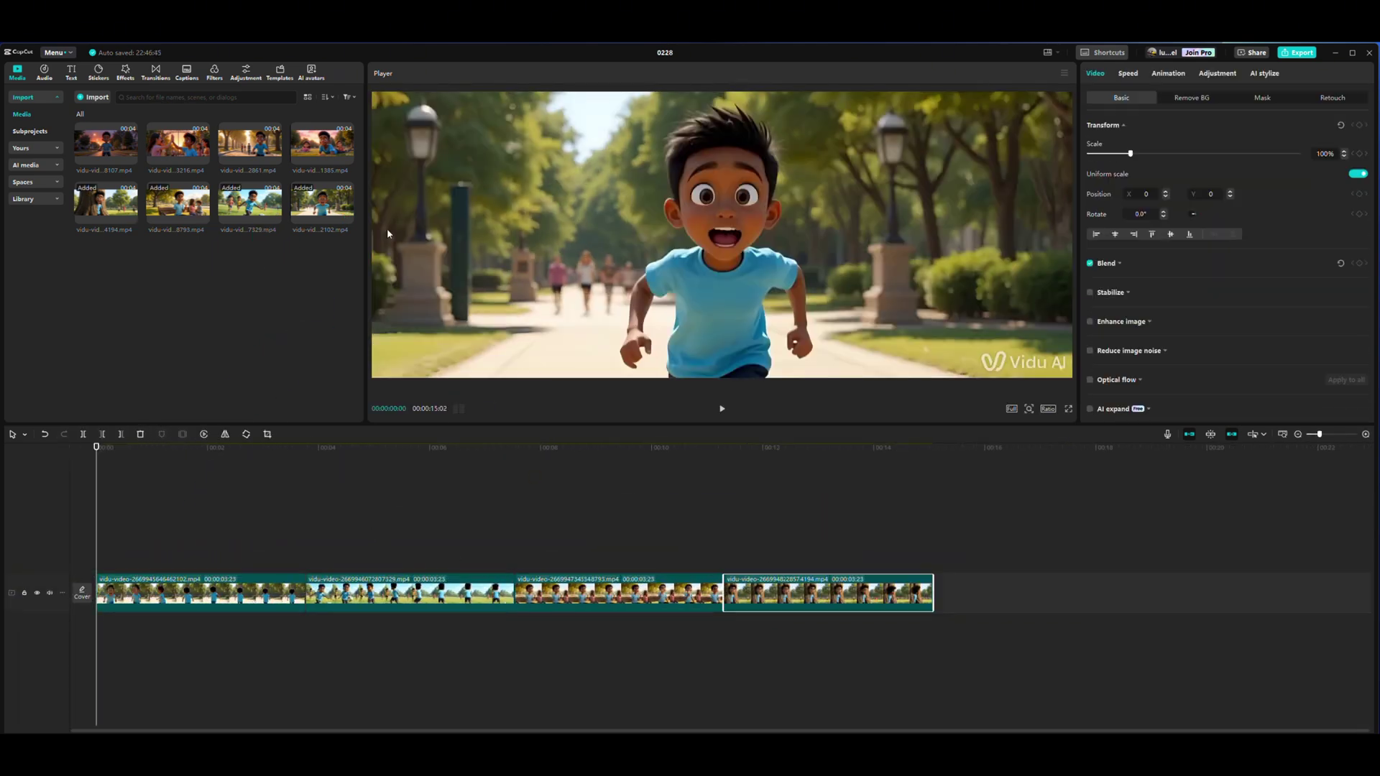
left_click(136, 156)
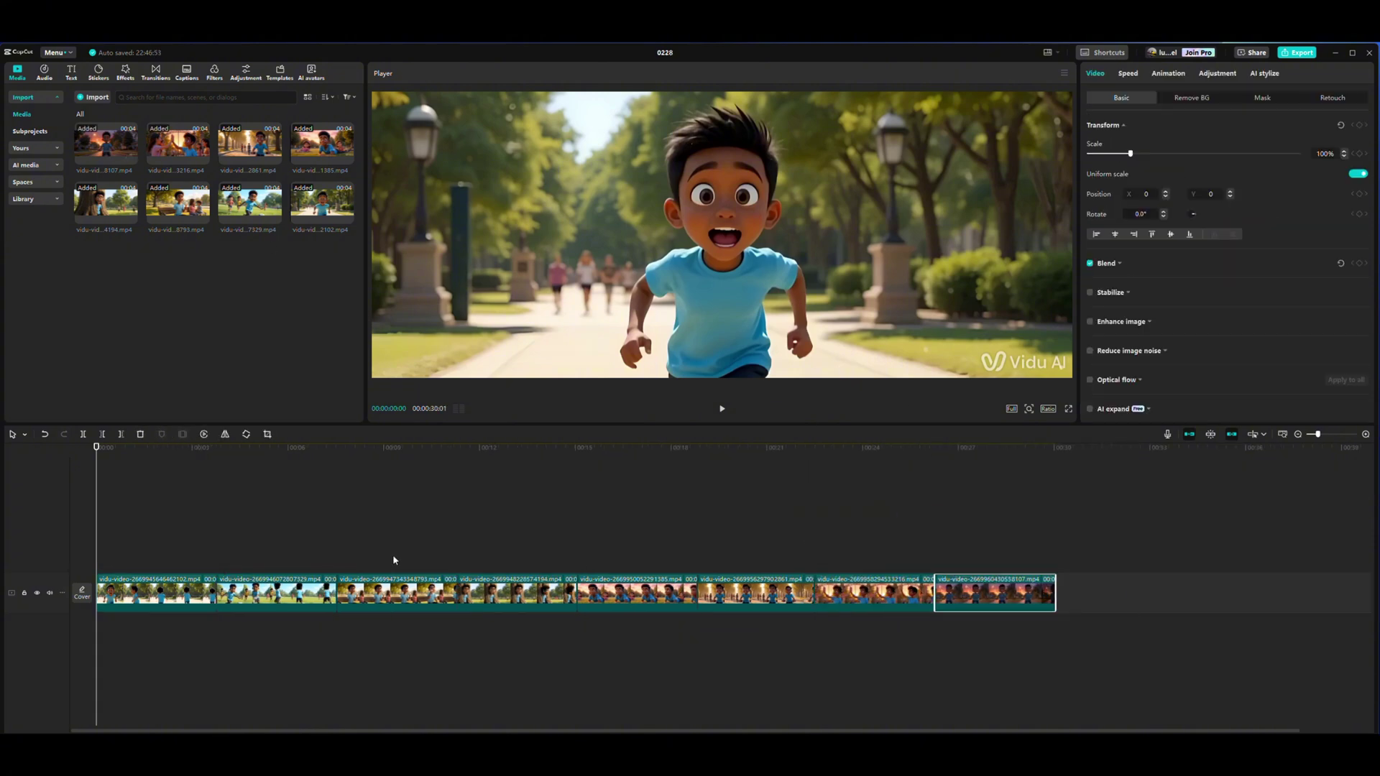
key("space")
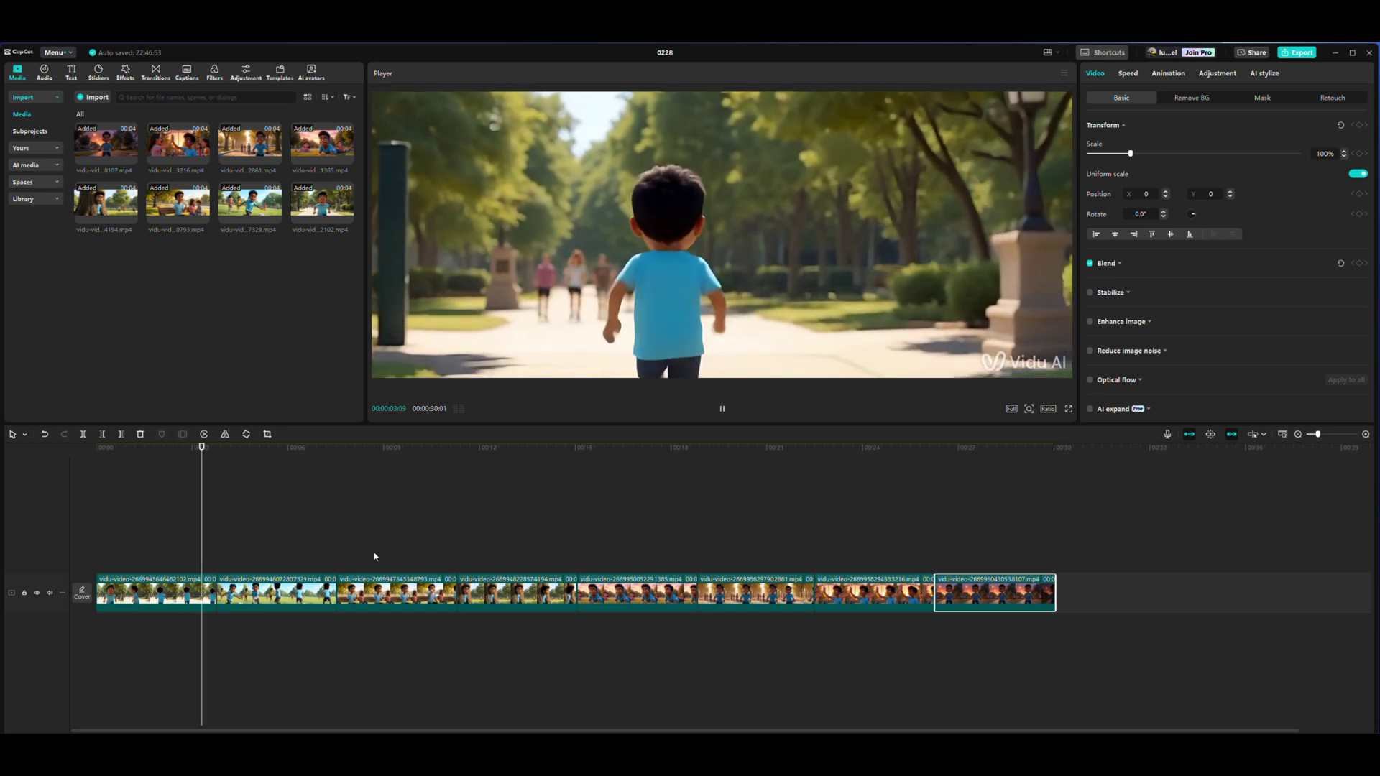
key("space")
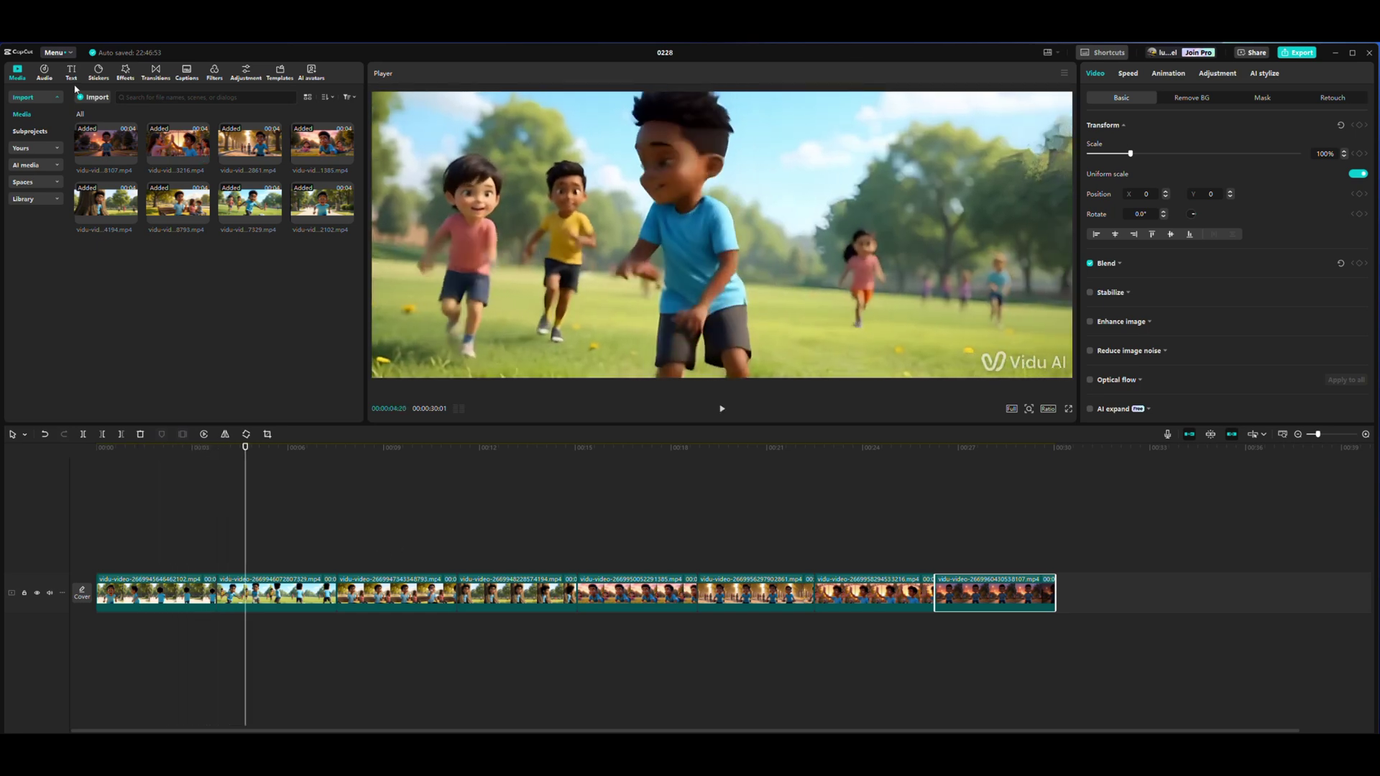
Step: Import the ElevenLabs narration MP3 from Downloads, place it under the video clips from the timeline start, and preview it
left_click(94, 97)
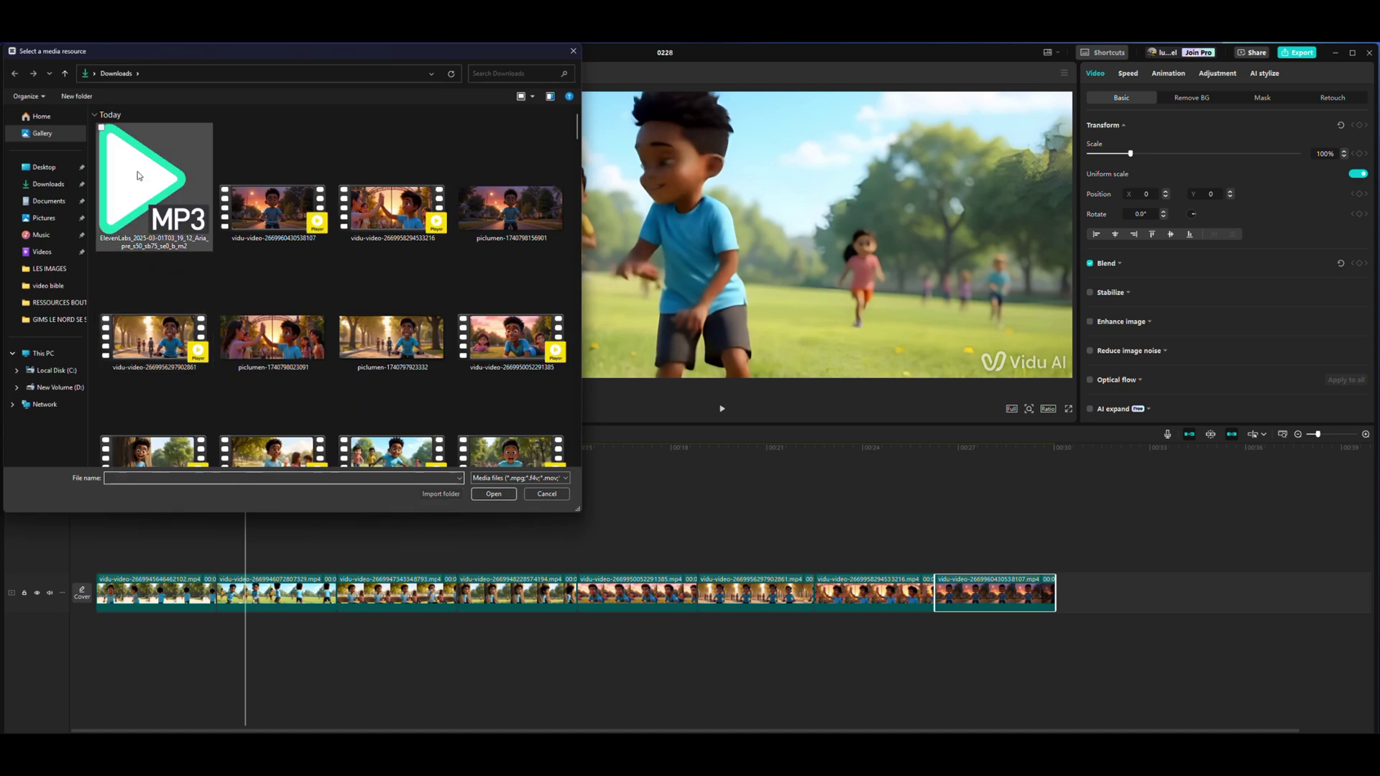
double_click(151, 190)
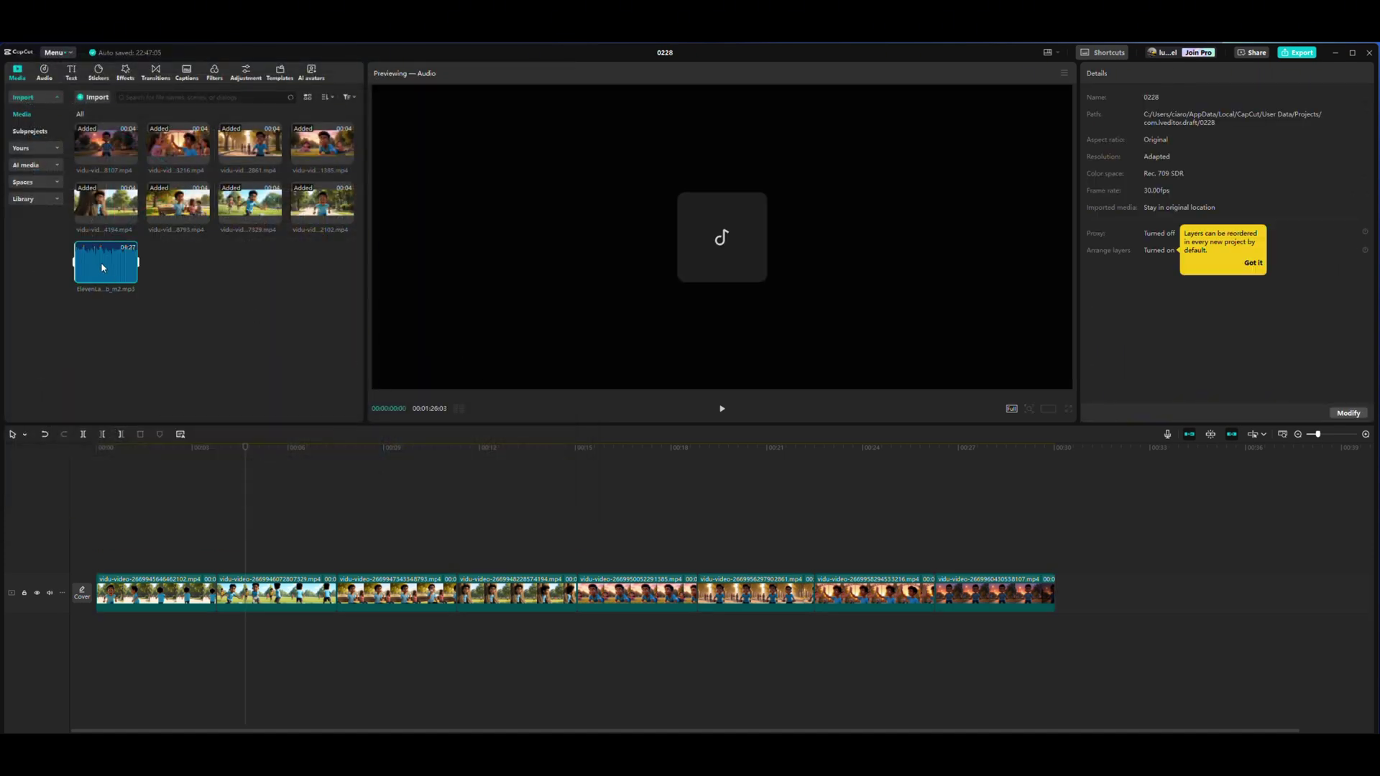
left_click_drag(102, 268, 93, 635)
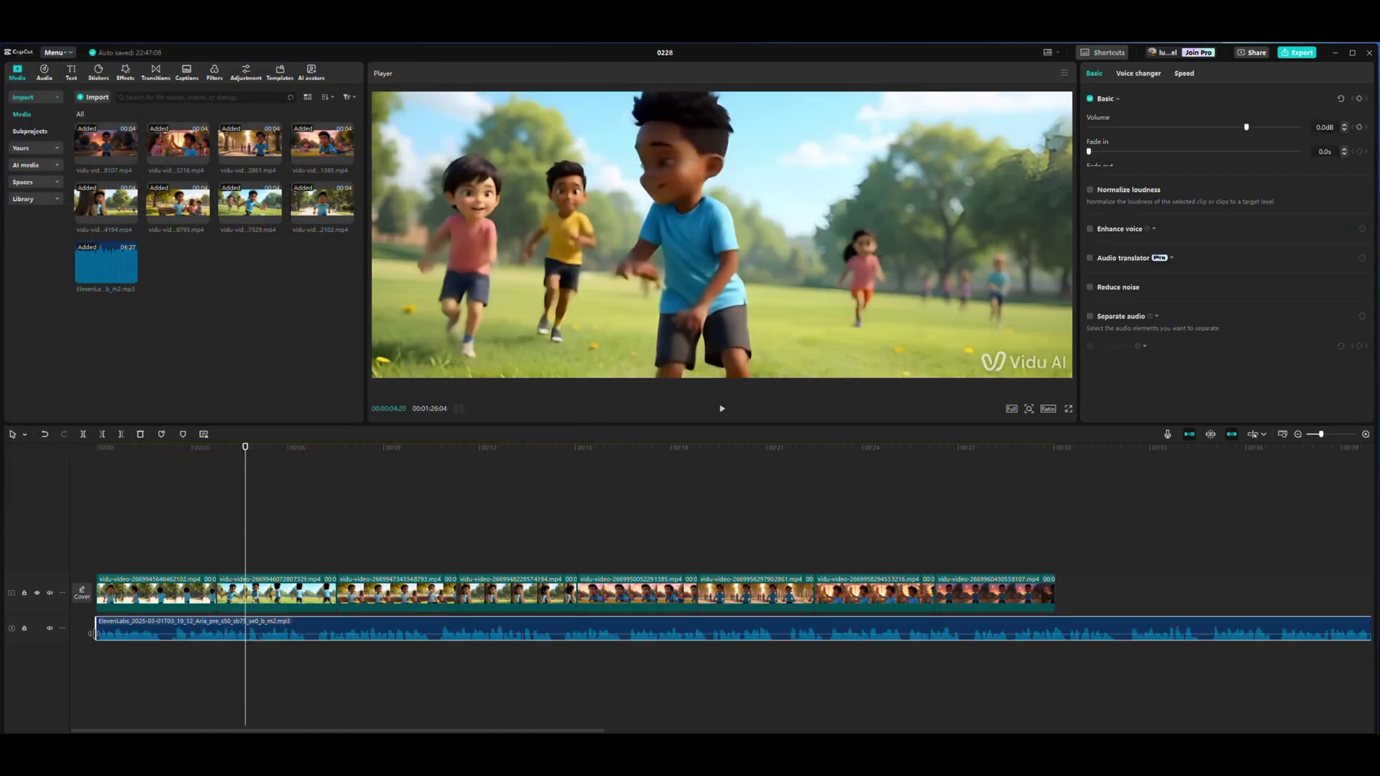
key("space")
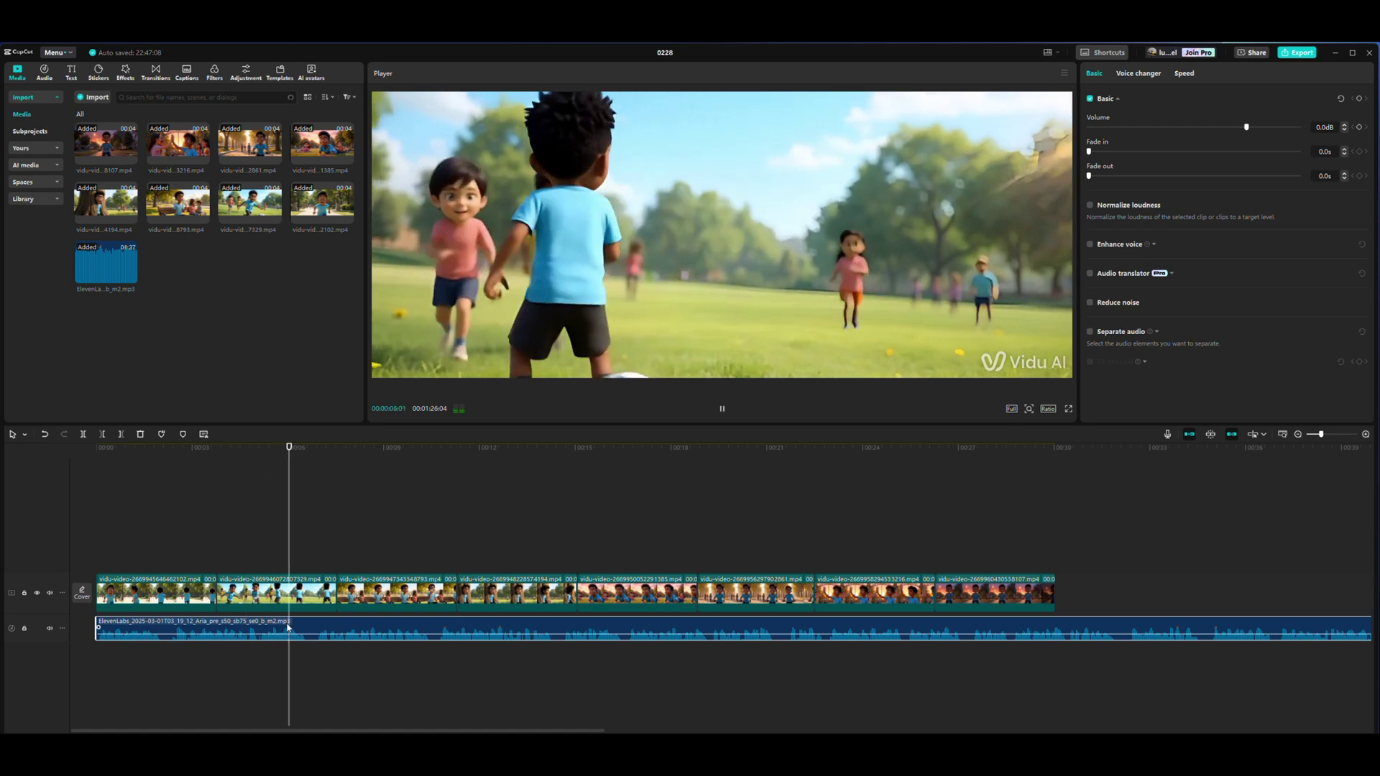
key("space")
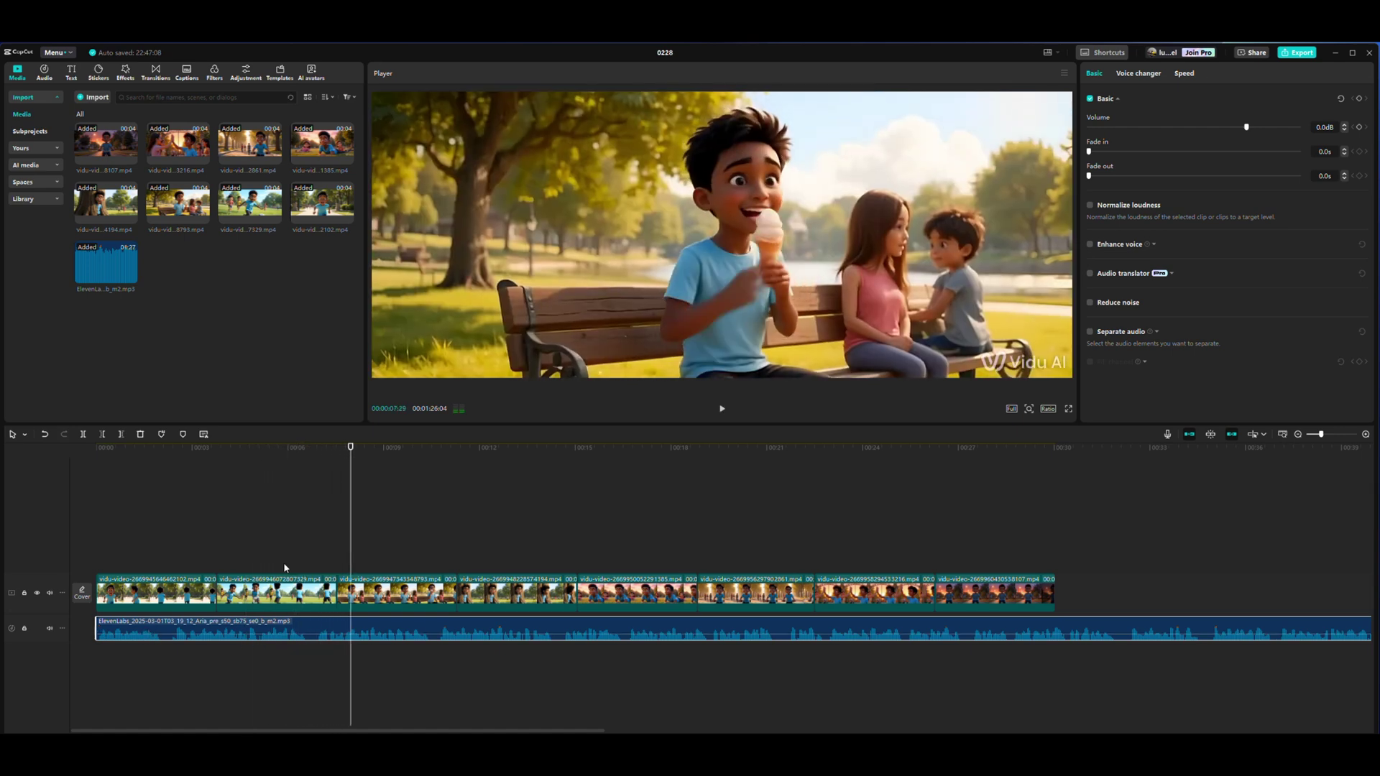
Step: Play the opening clips with the narration and check where the first scene's voice-over ends against its clip
left_click(478, 592)
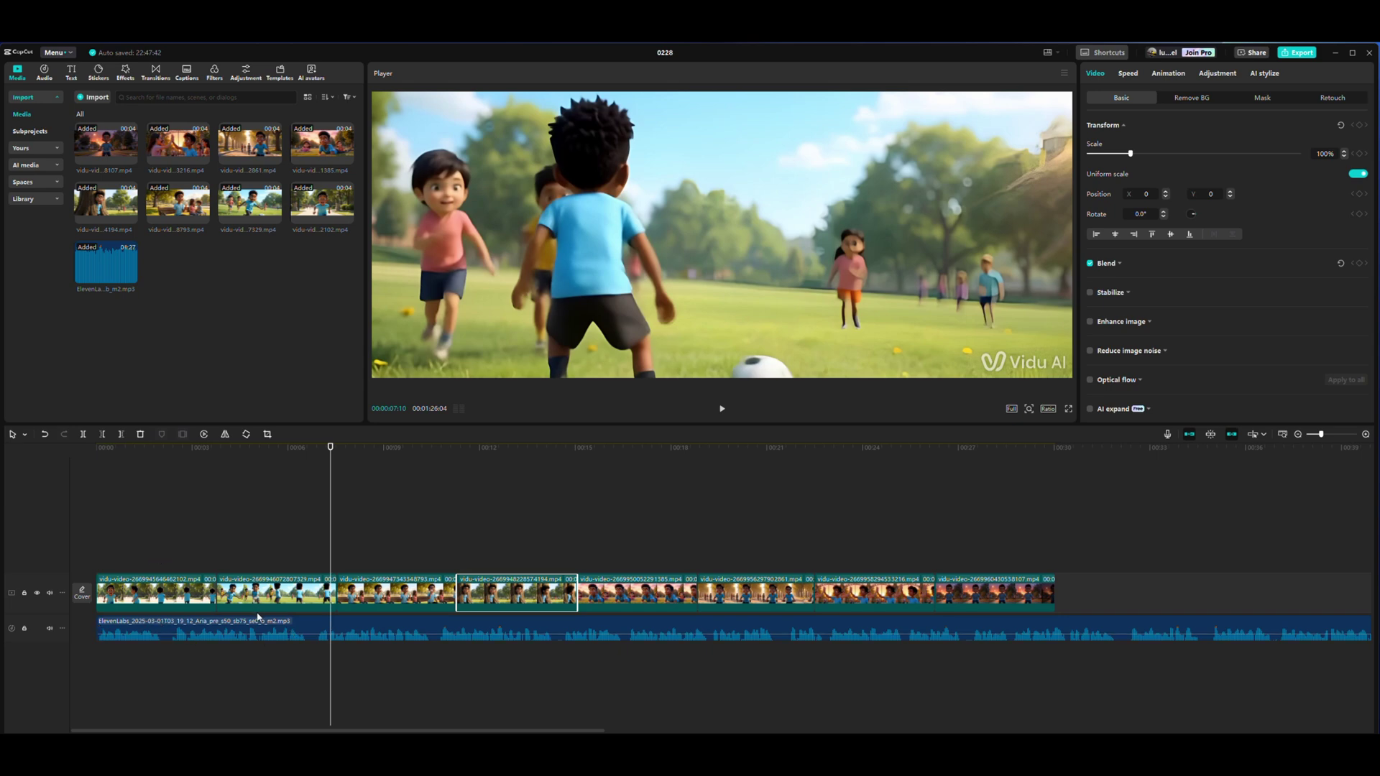
left_click(306, 623)
left_click(197, 548)
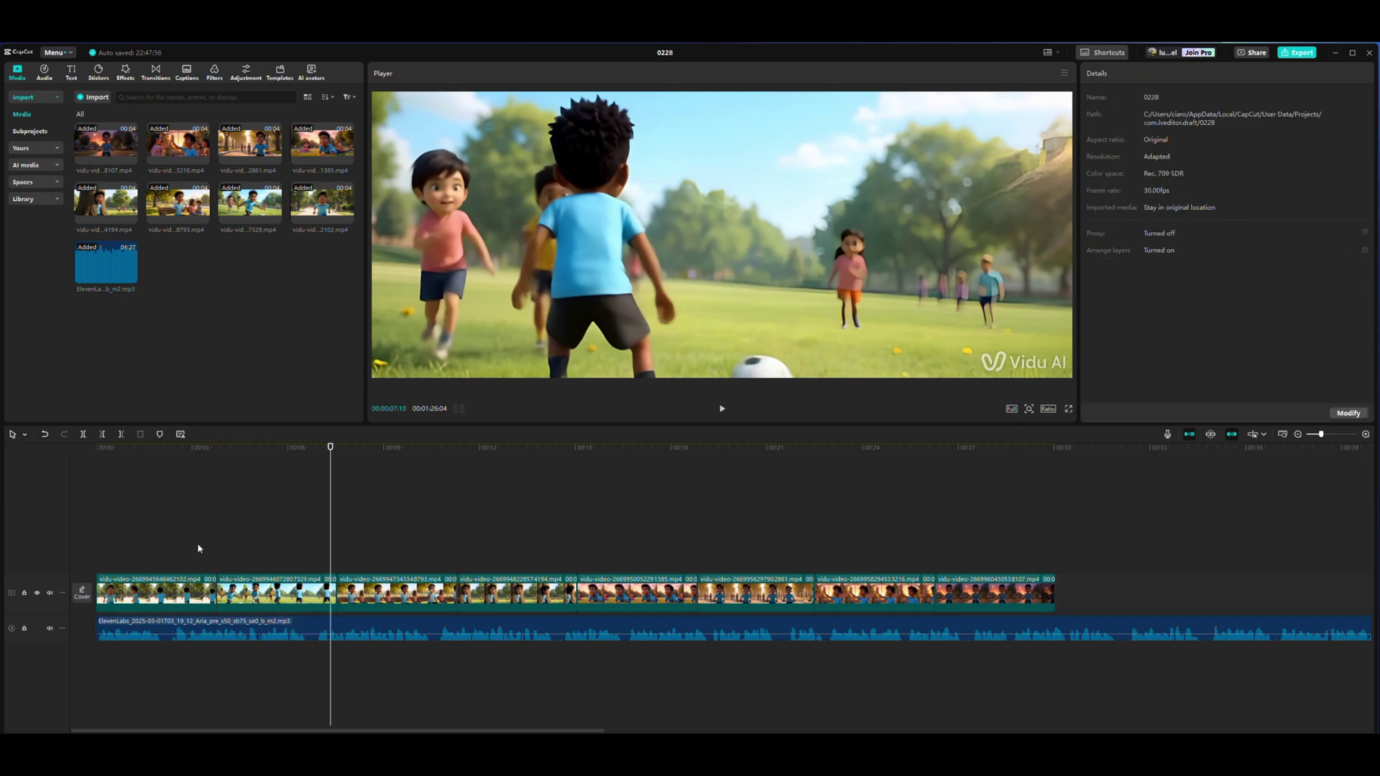
key("space")
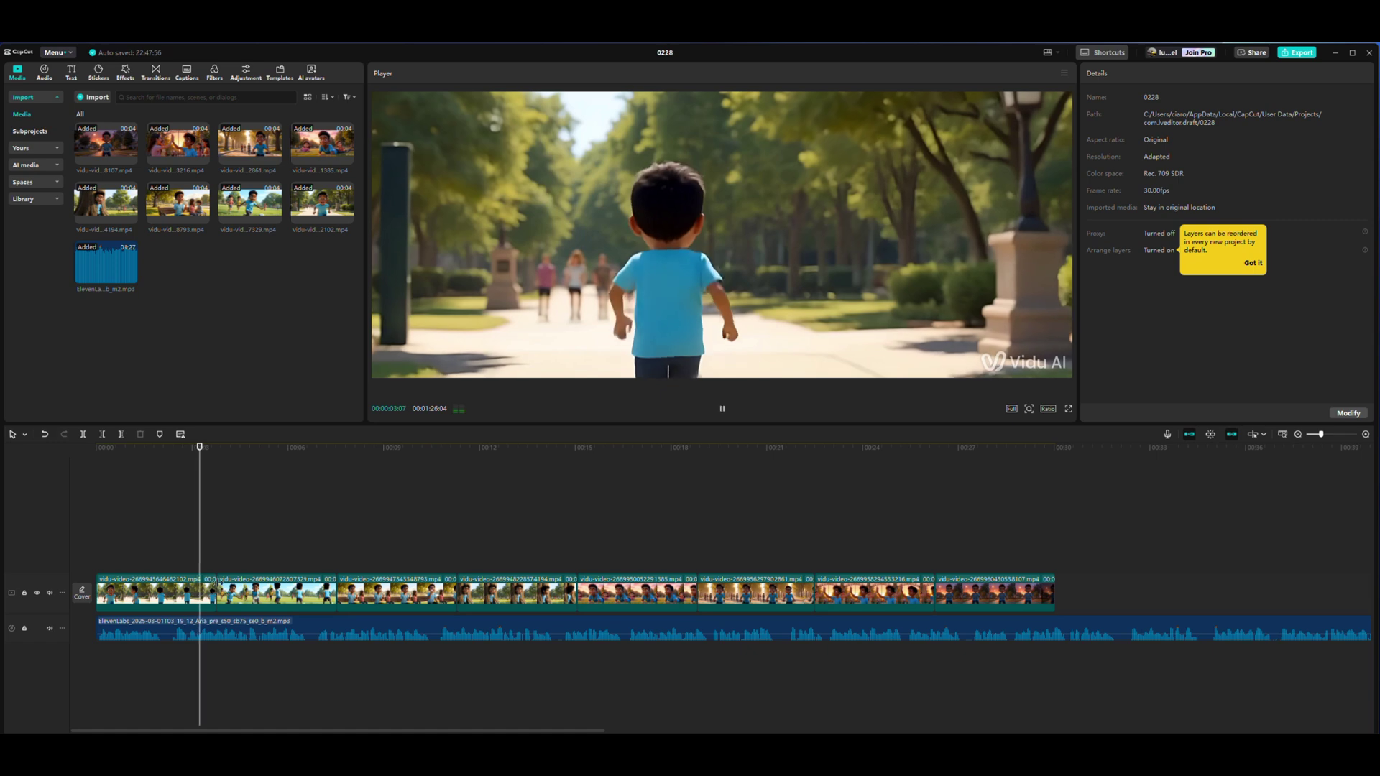
left_click(206, 570)
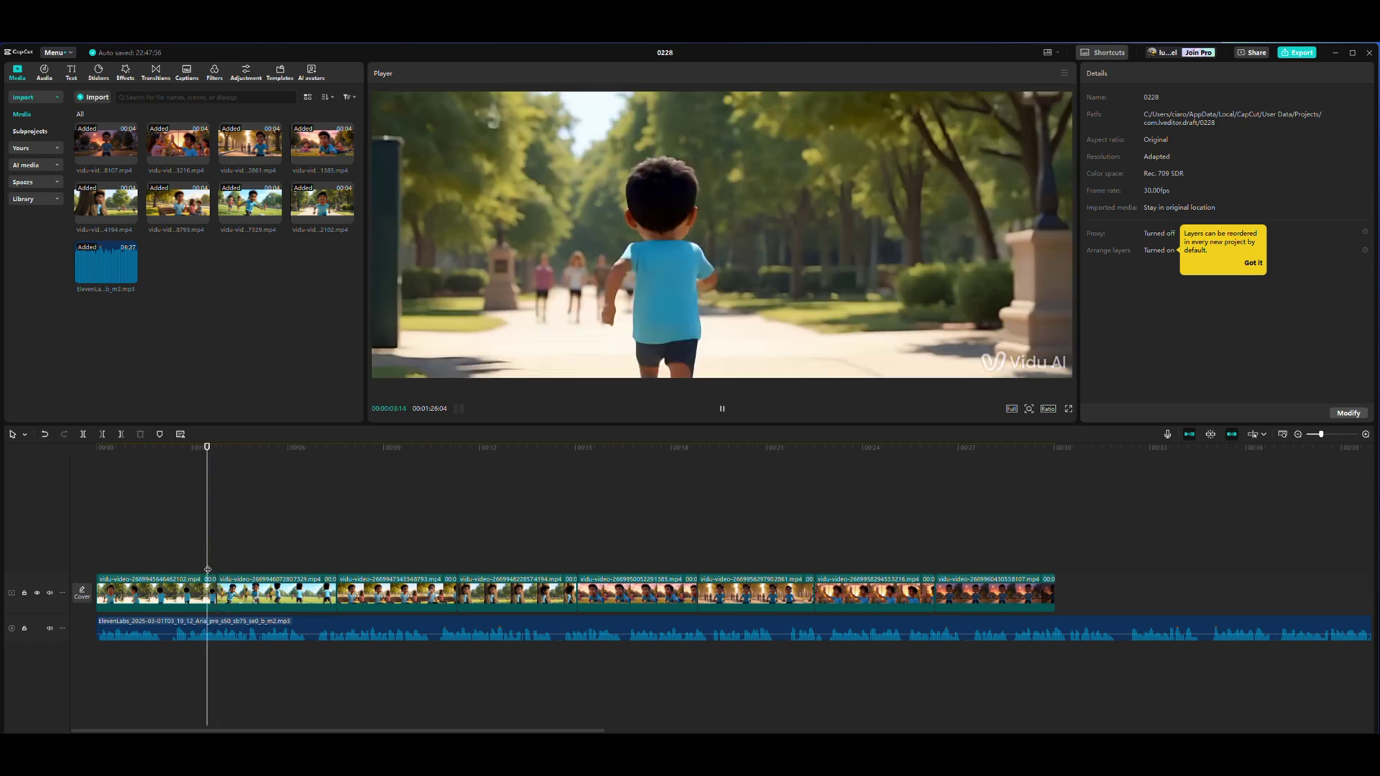
left_click(202, 570)
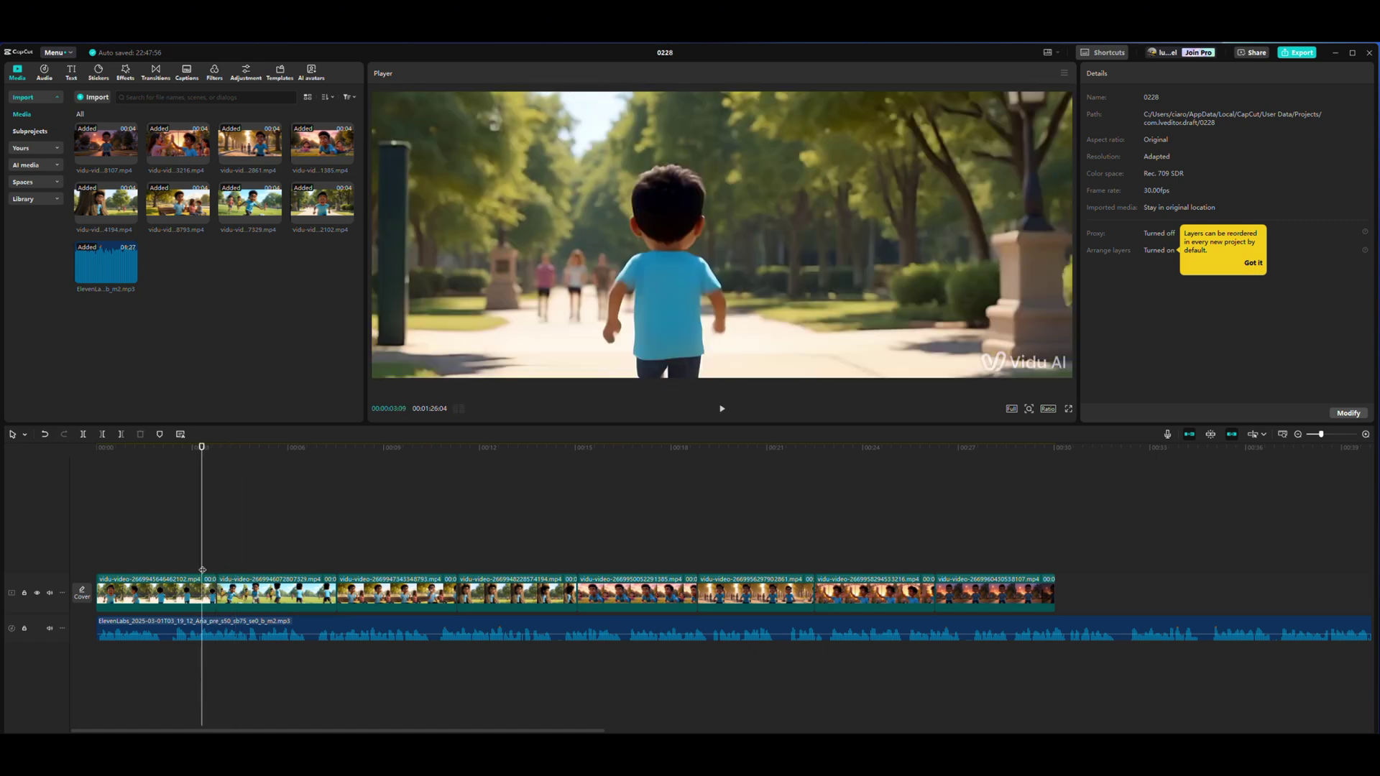
Step: Add the Mix transition between the first and second clips, accepting duplicate frames for the short clips
left_click(155, 72)
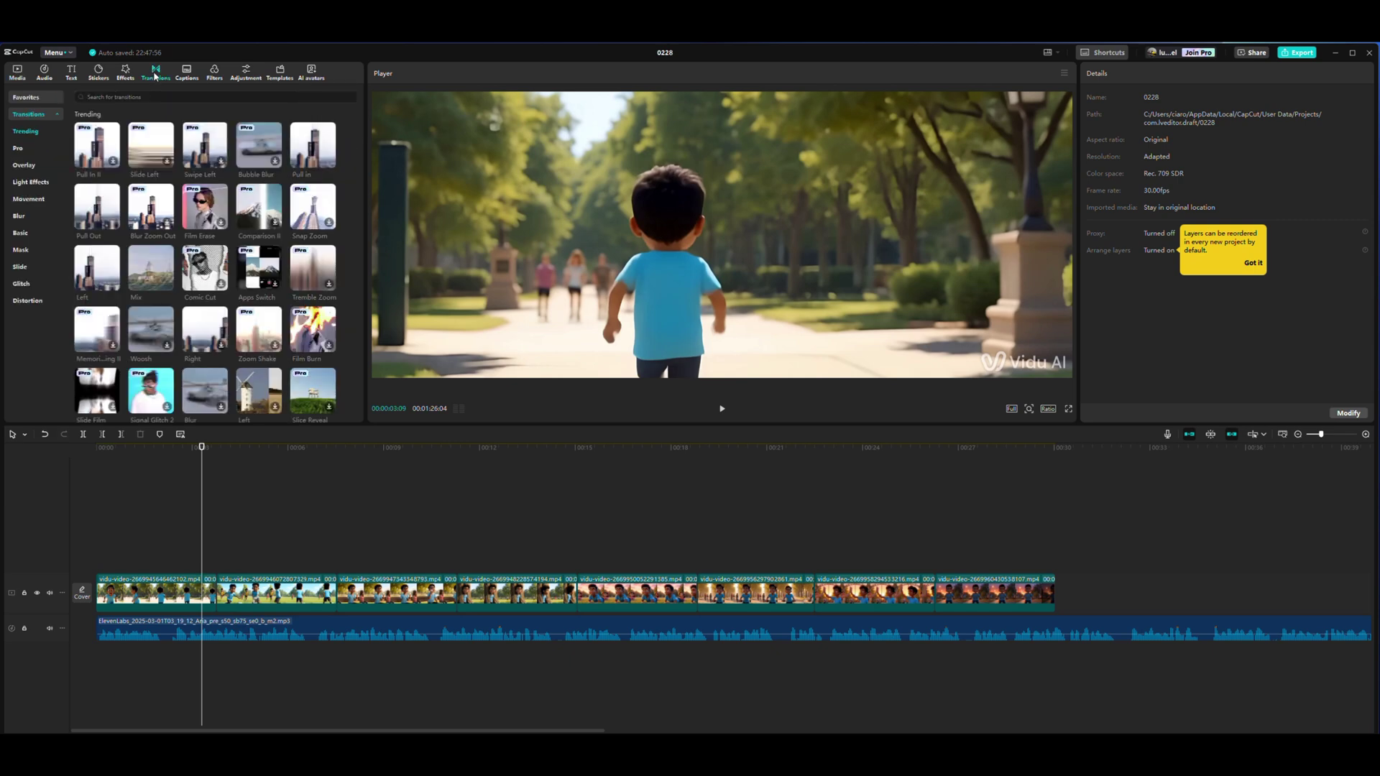
scroll(202, 222, "down", 1)
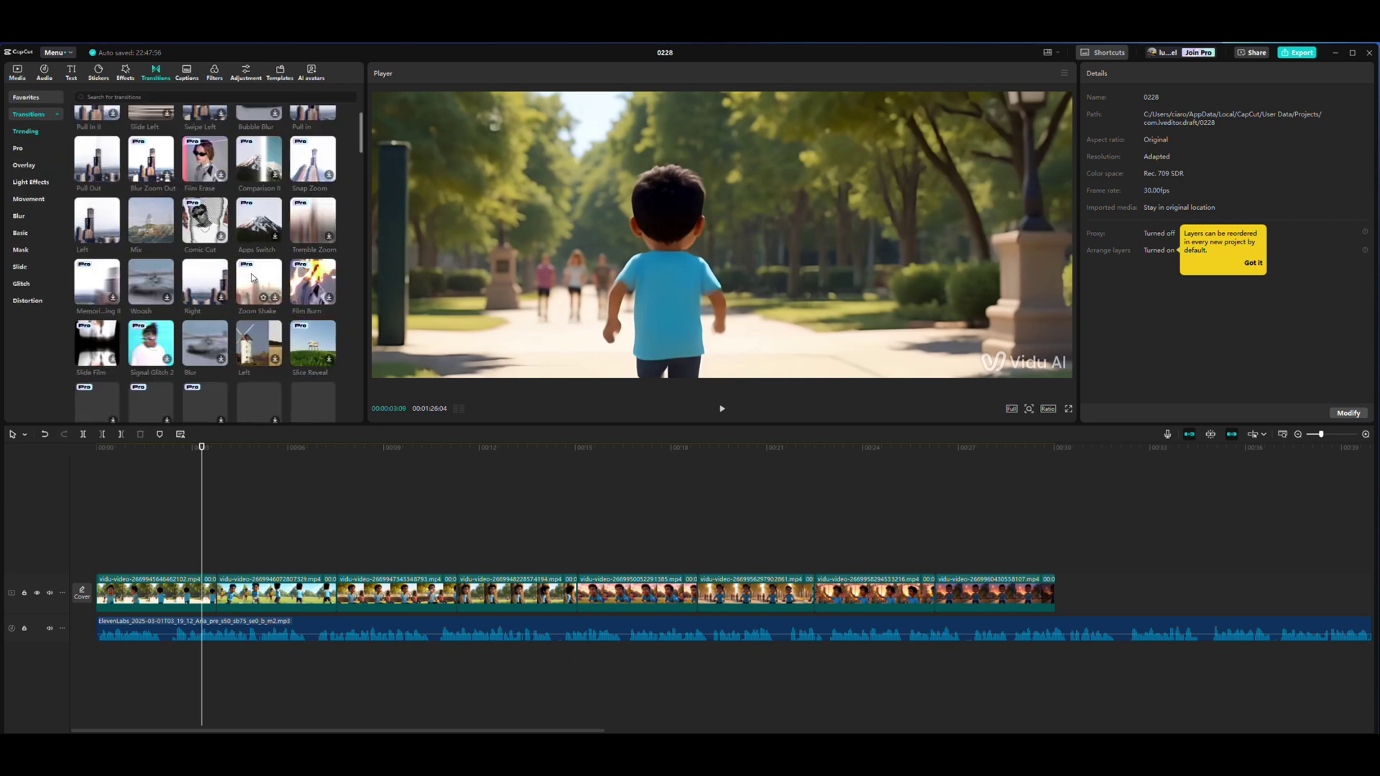
left_click(201, 342)
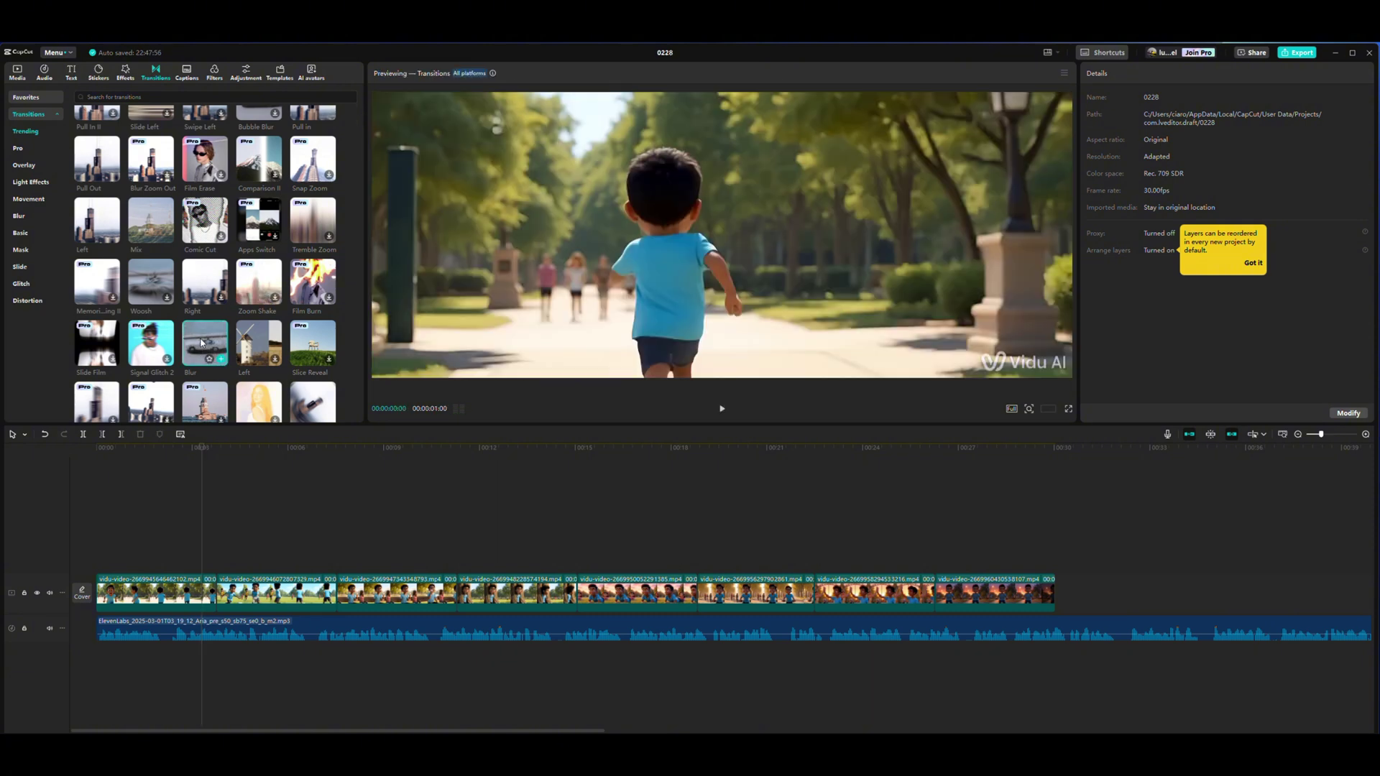
scroll(144, 273, "up", 1)
left_click(142, 269)
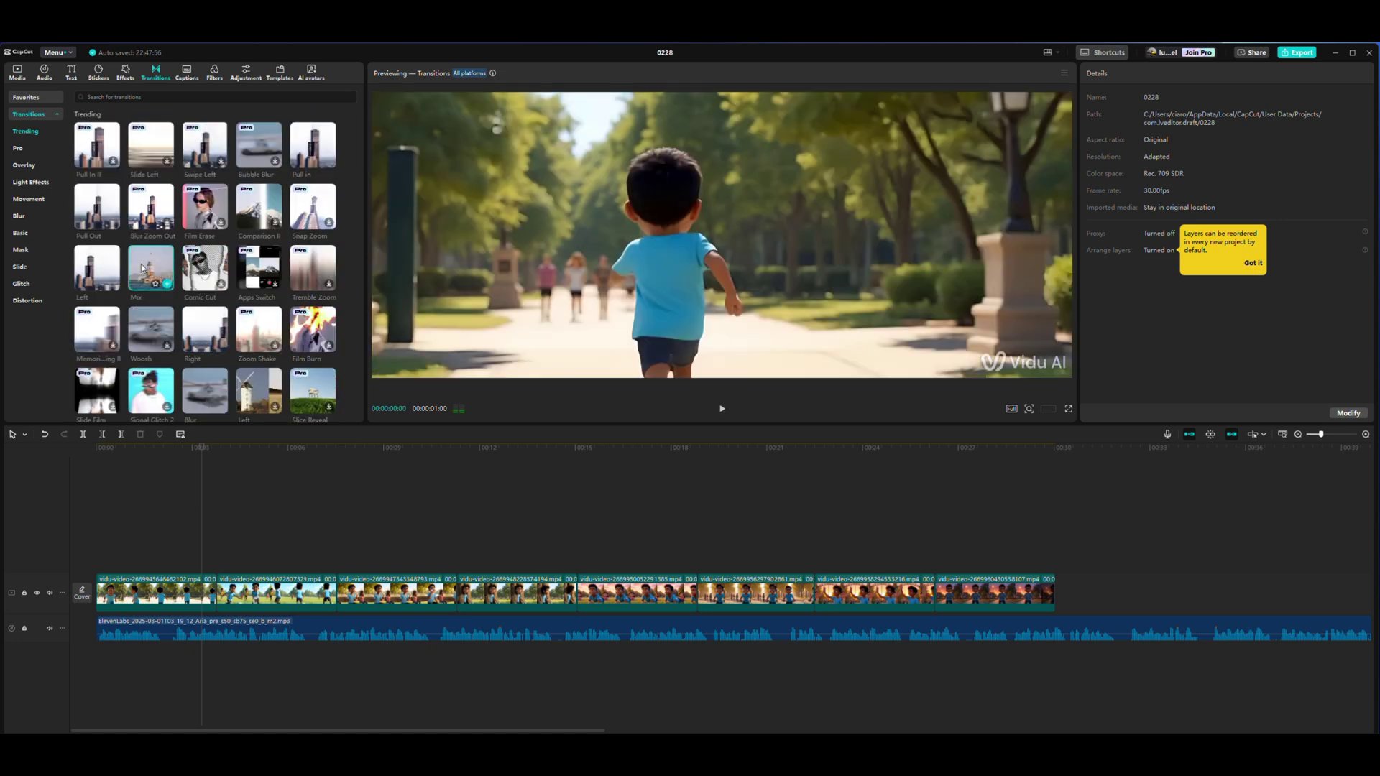
left_click_drag(142, 268, 213, 593)
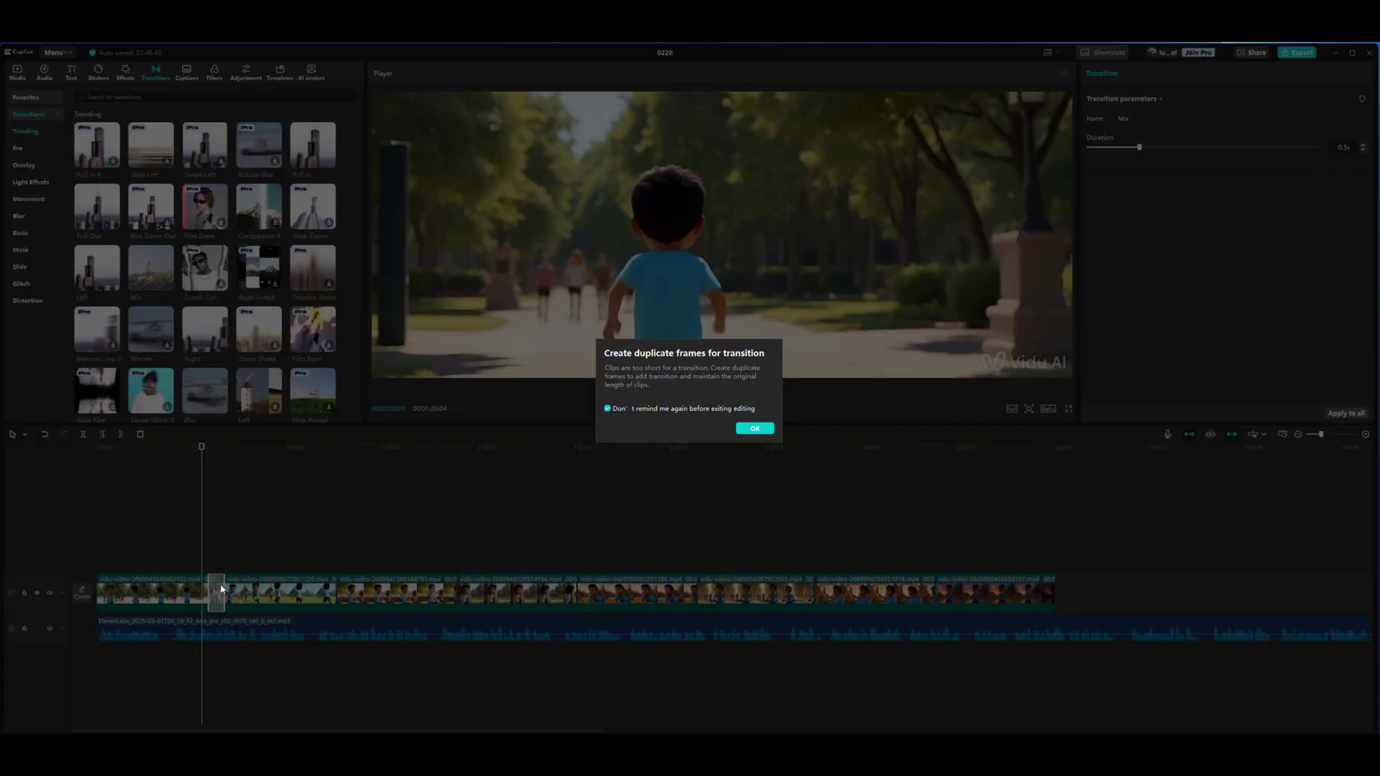
key("Return")
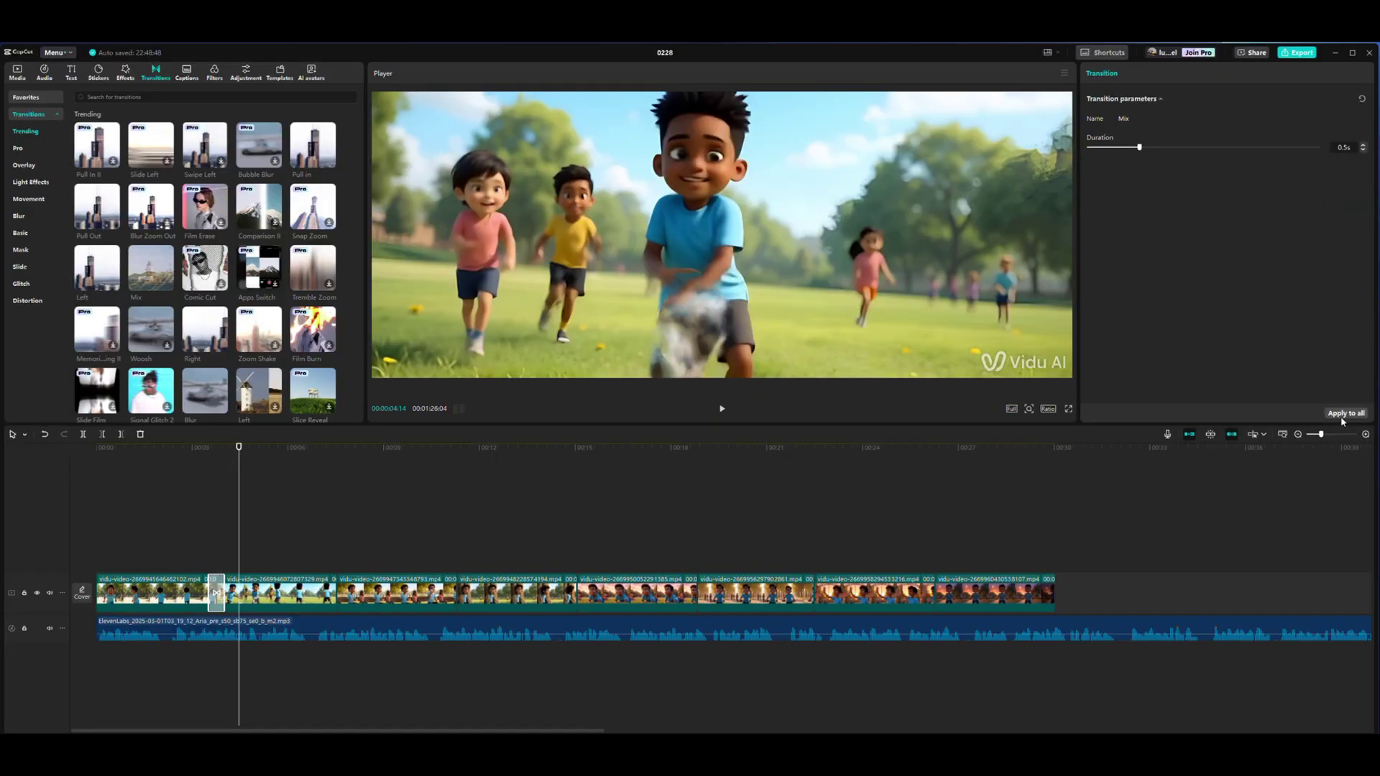
Step: Apply the Mix transition to all clips on the timeline and preview the cuts from the football scene onward
left_click(326, 537)
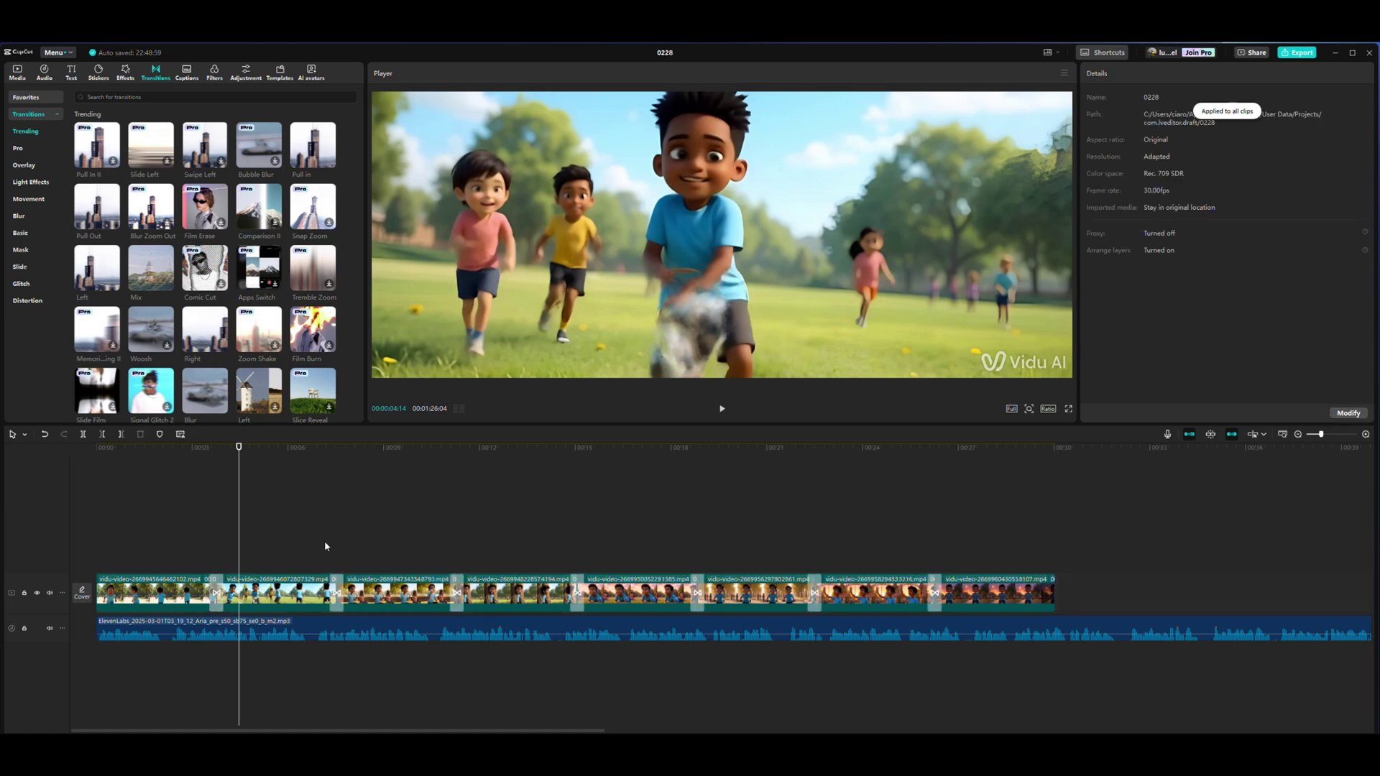
key("space")
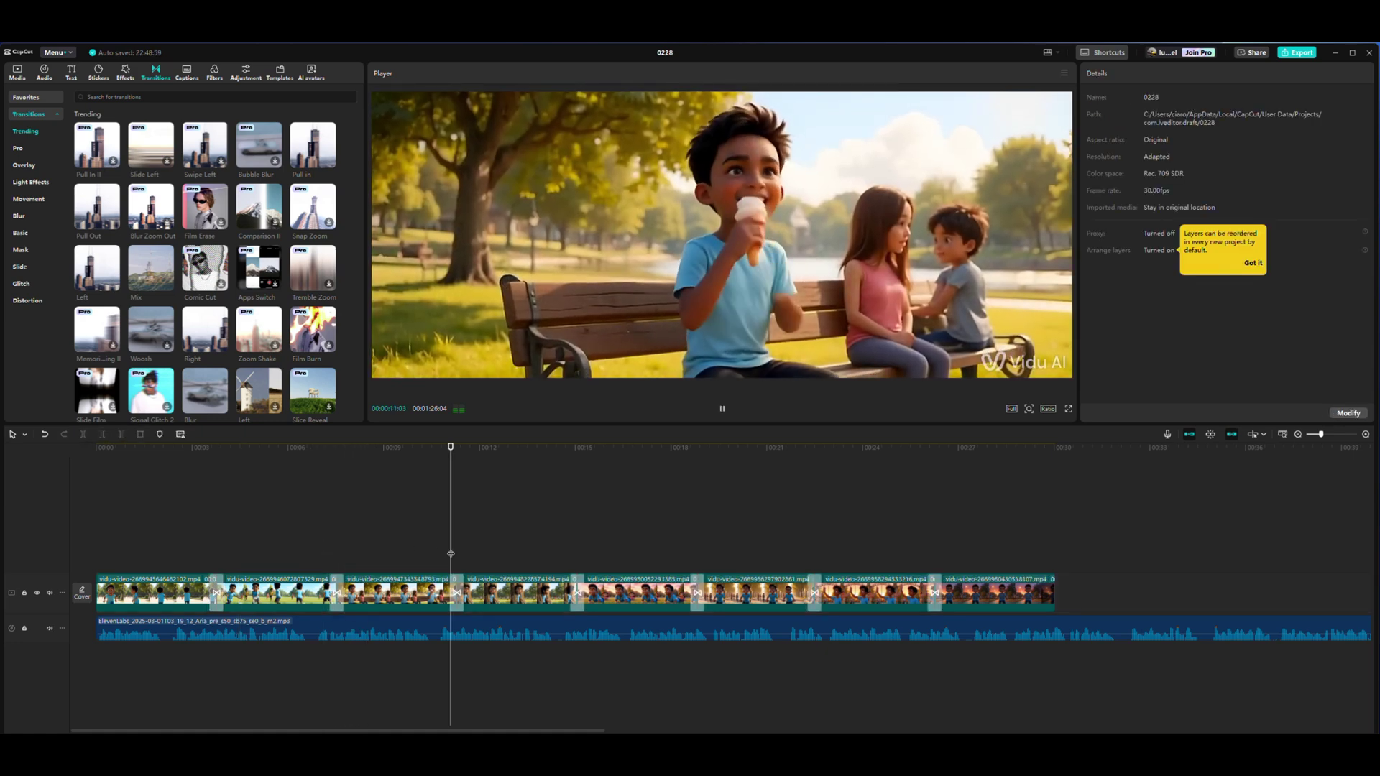
key("space")
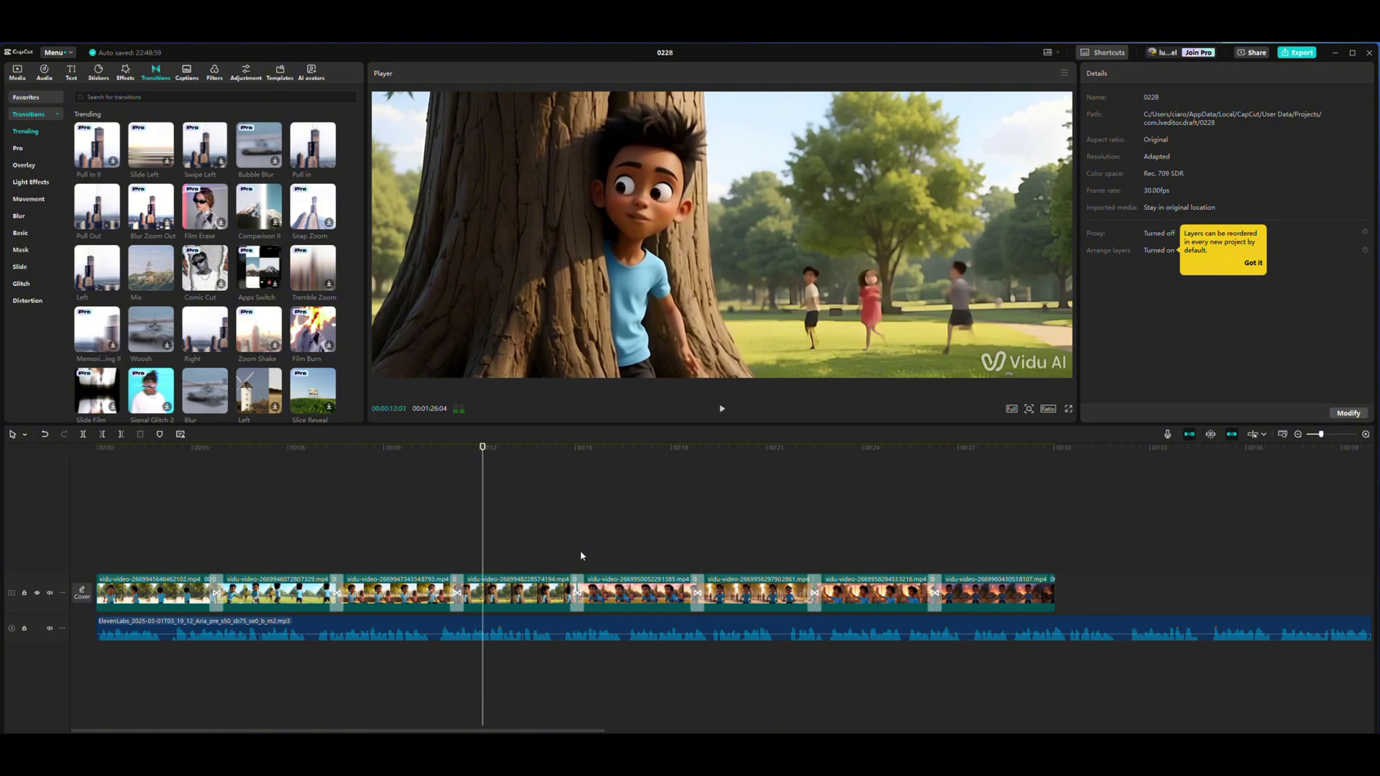
Step: Review the ben au parc timeline, checking the split narration segments and the transitions around the bicycle scene
left_click(574, 623)
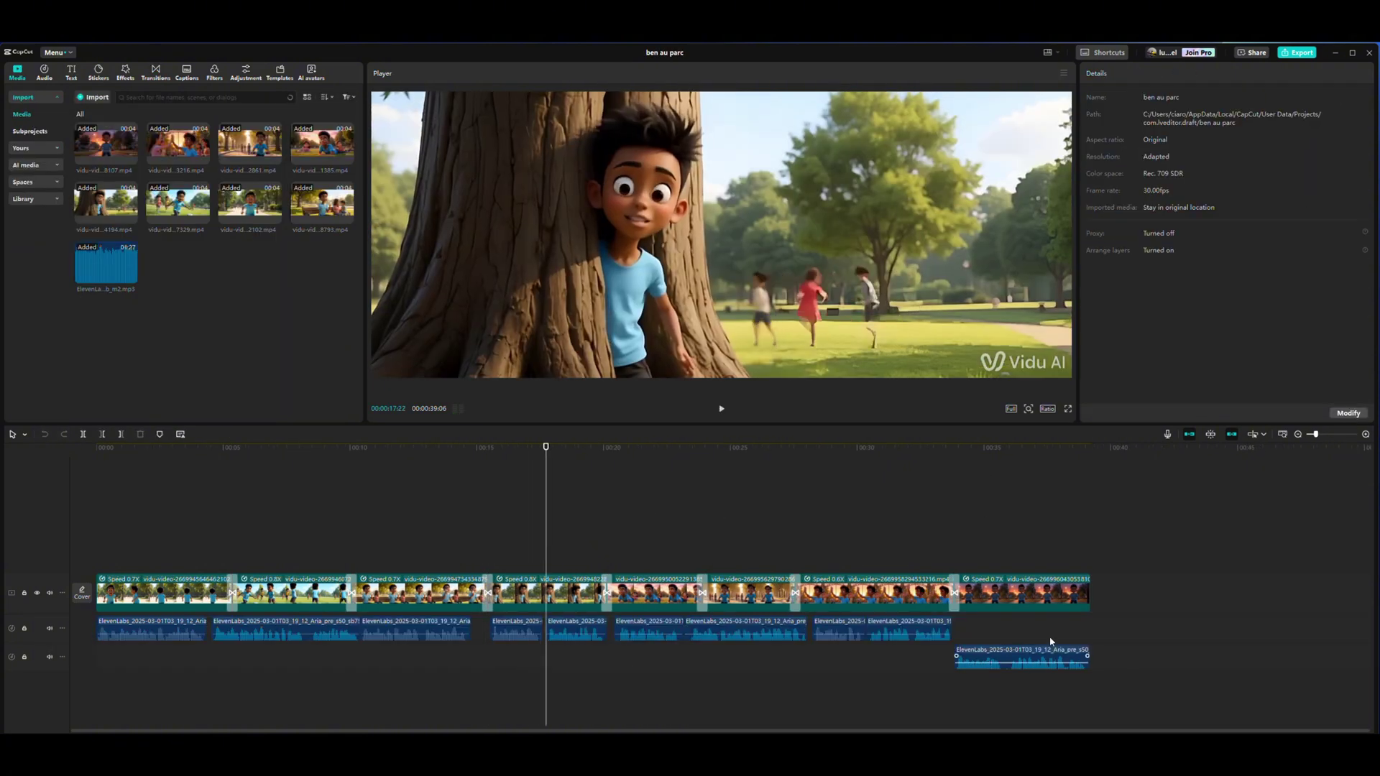
left_click(744, 629)
left_click(702, 553)
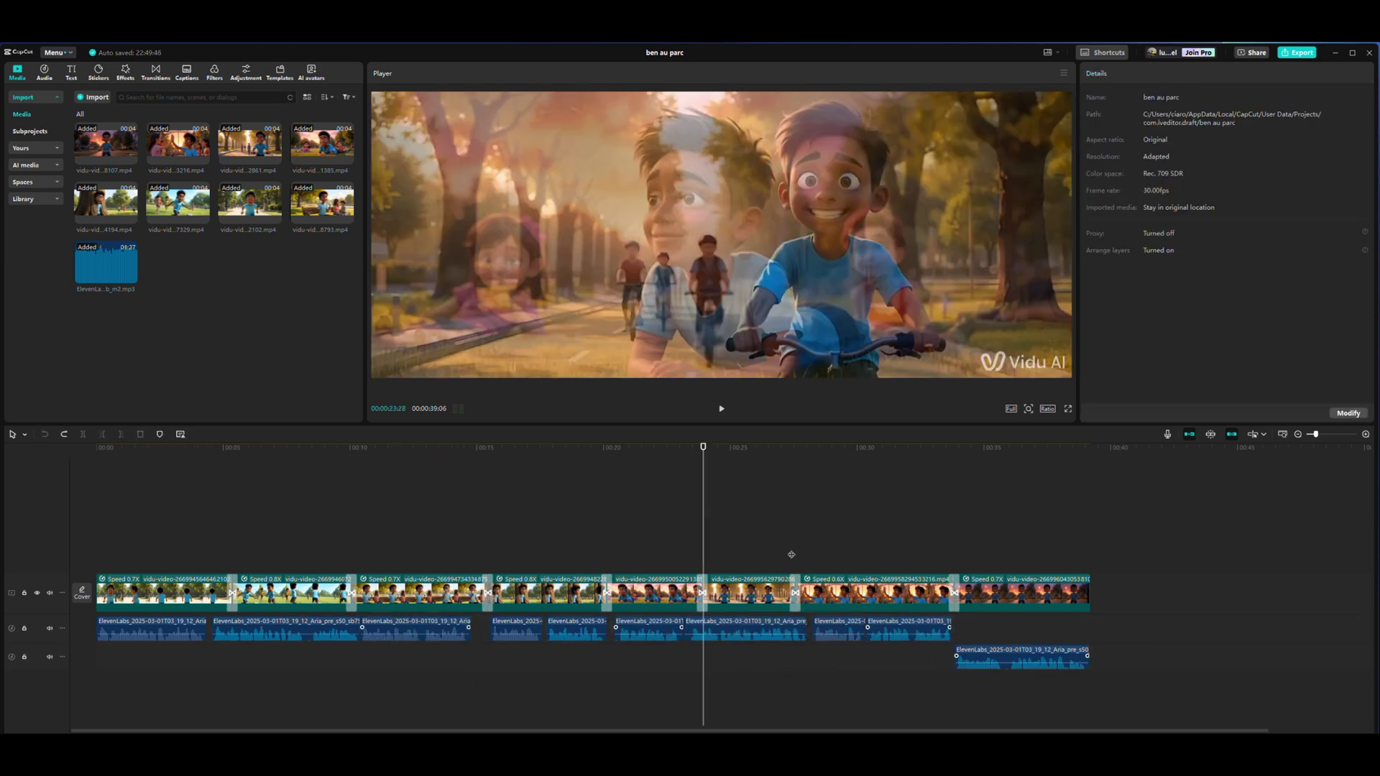
left_click(791, 557)
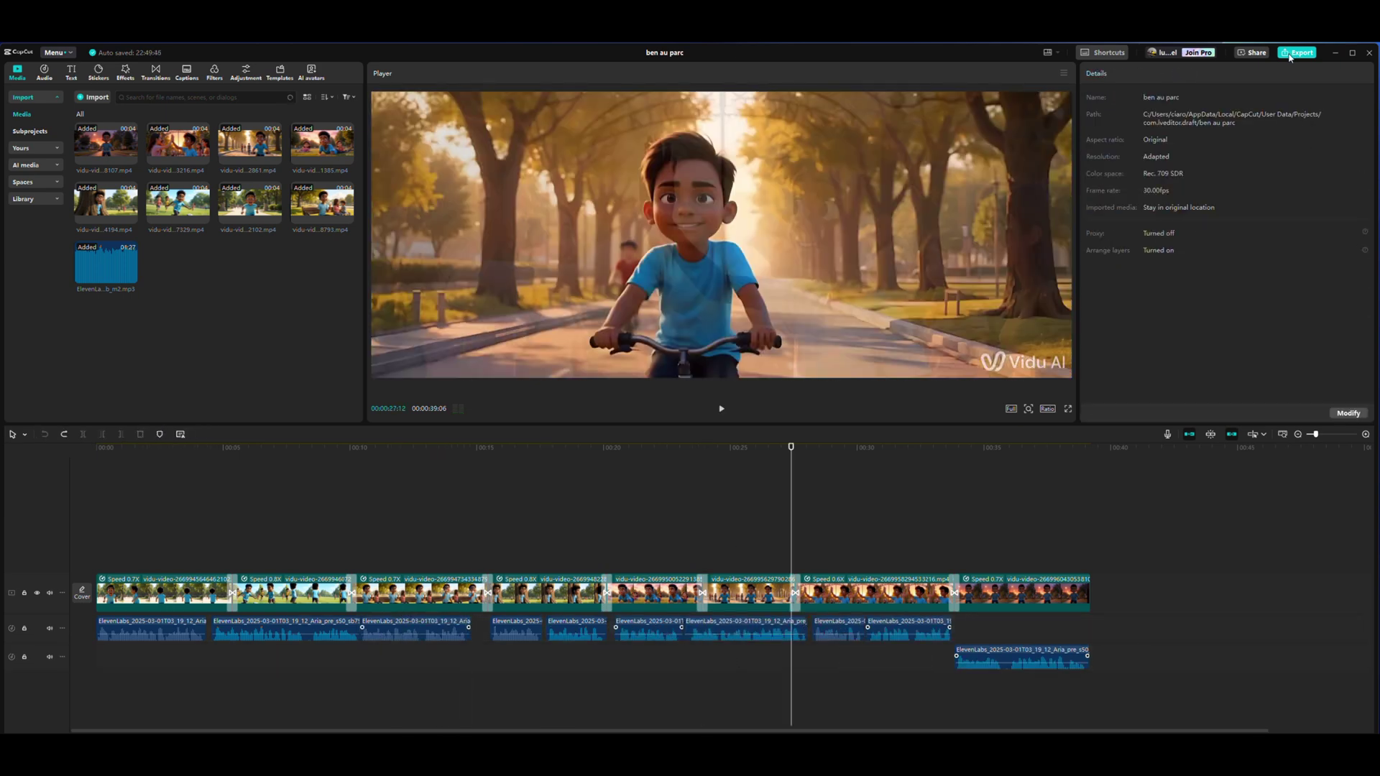
Step: Export the finished project as a video named ben au parc in mp4 format, choosing its output resolution
left_click(1292, 54)
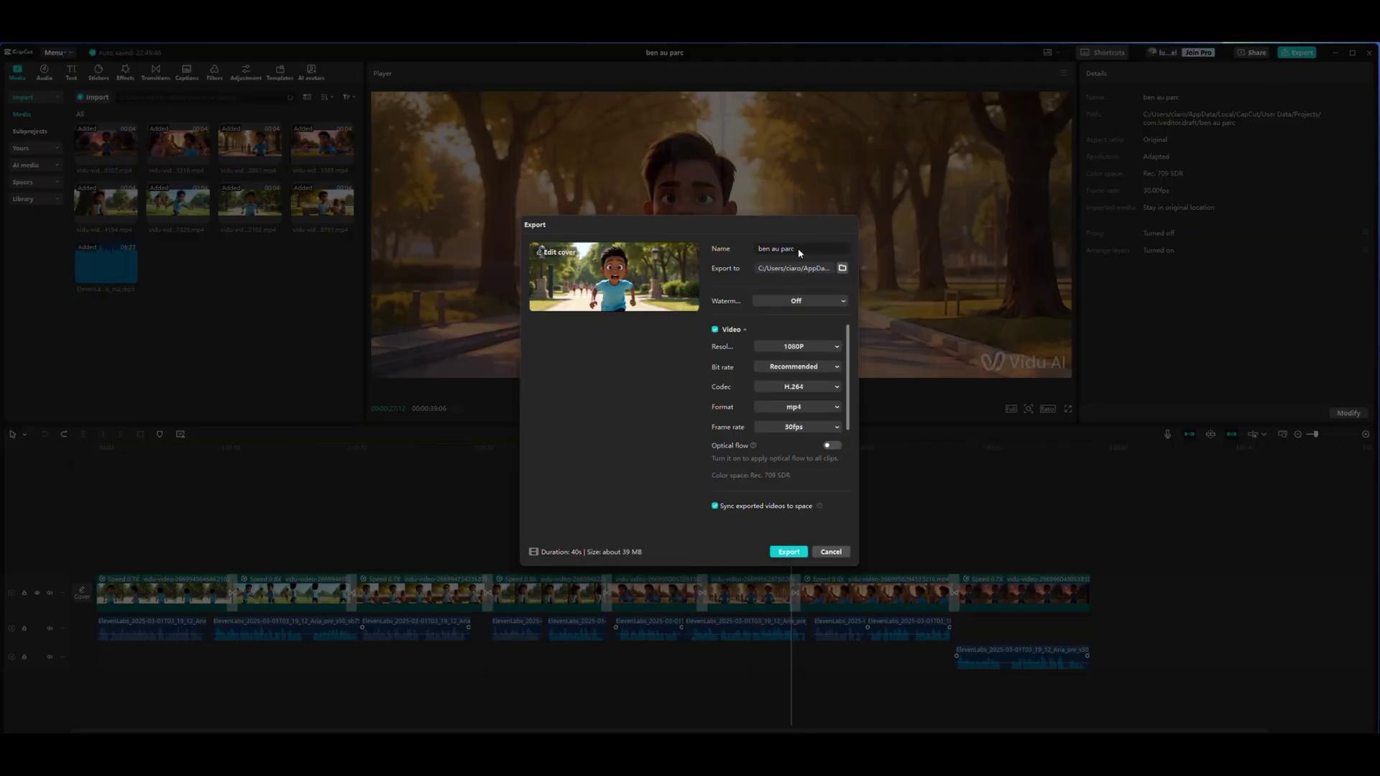
left_click(793, 348)
left_click(783, 400)
left_click(796, 551)
left_click(711, 436)
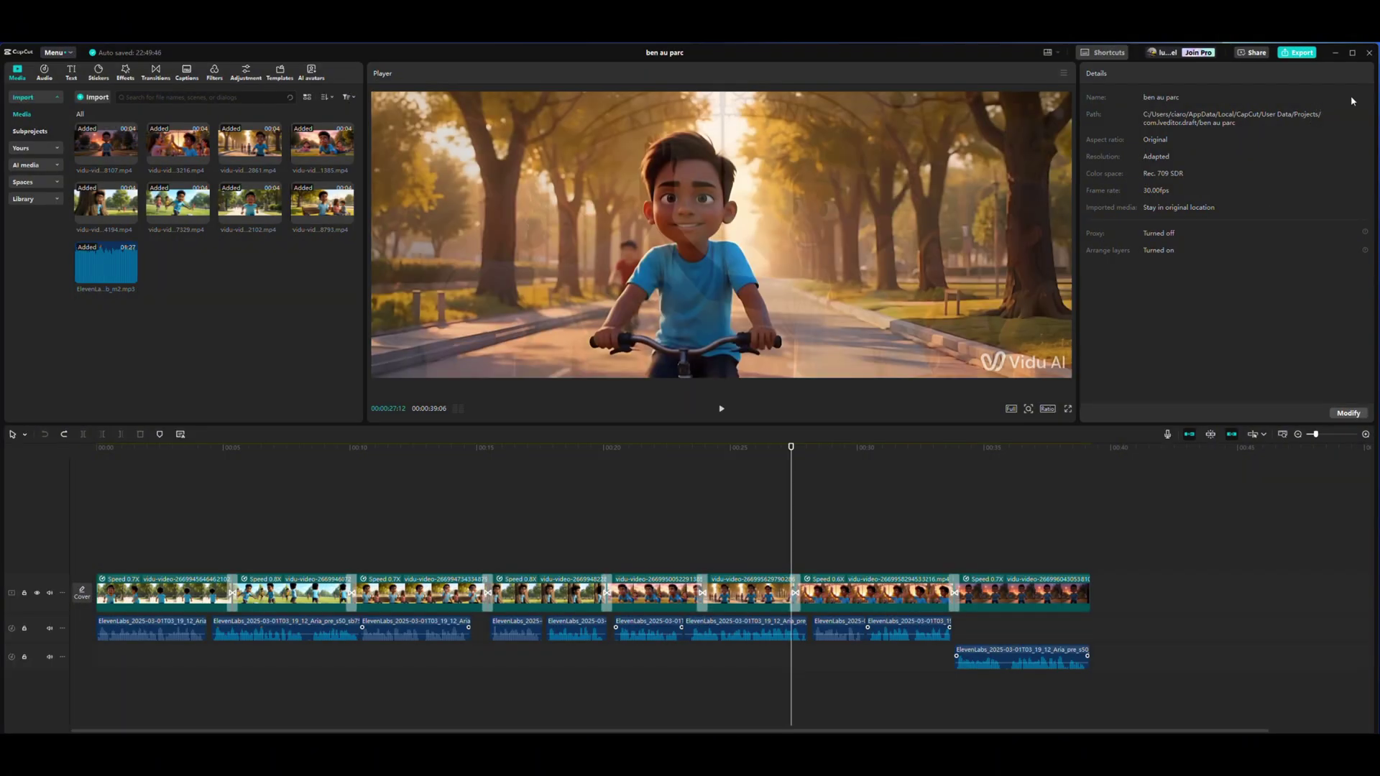